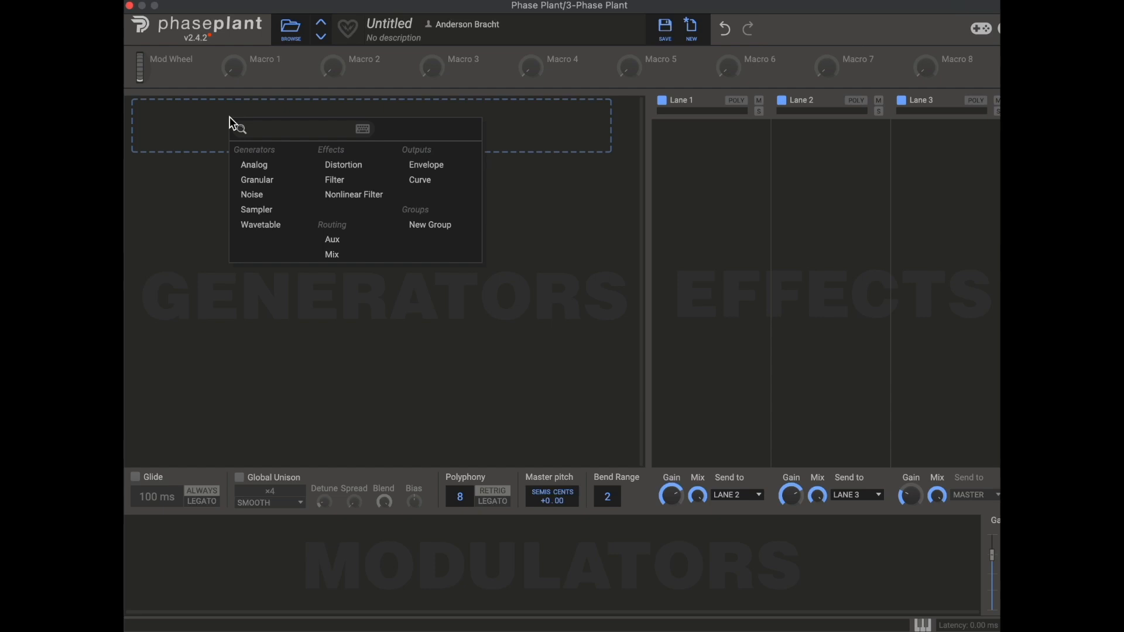
- Add a Sampler generator and audition 101 PWM and MS2 Ring Fizz from the factory Symplesound Analog folder
click(302, 214)
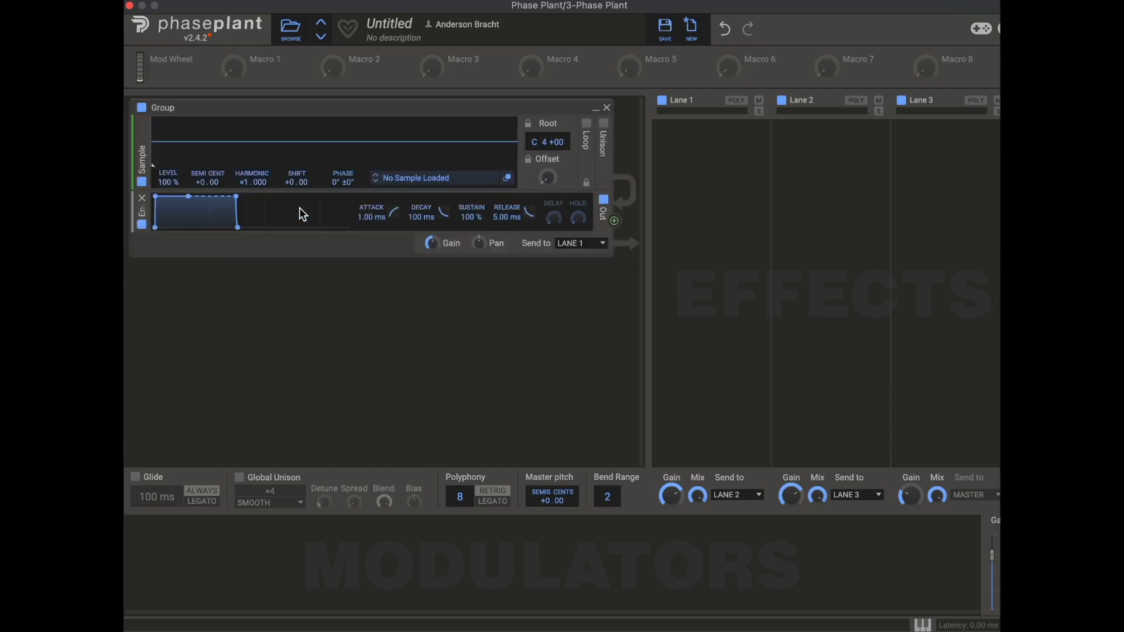
click(443, 180)
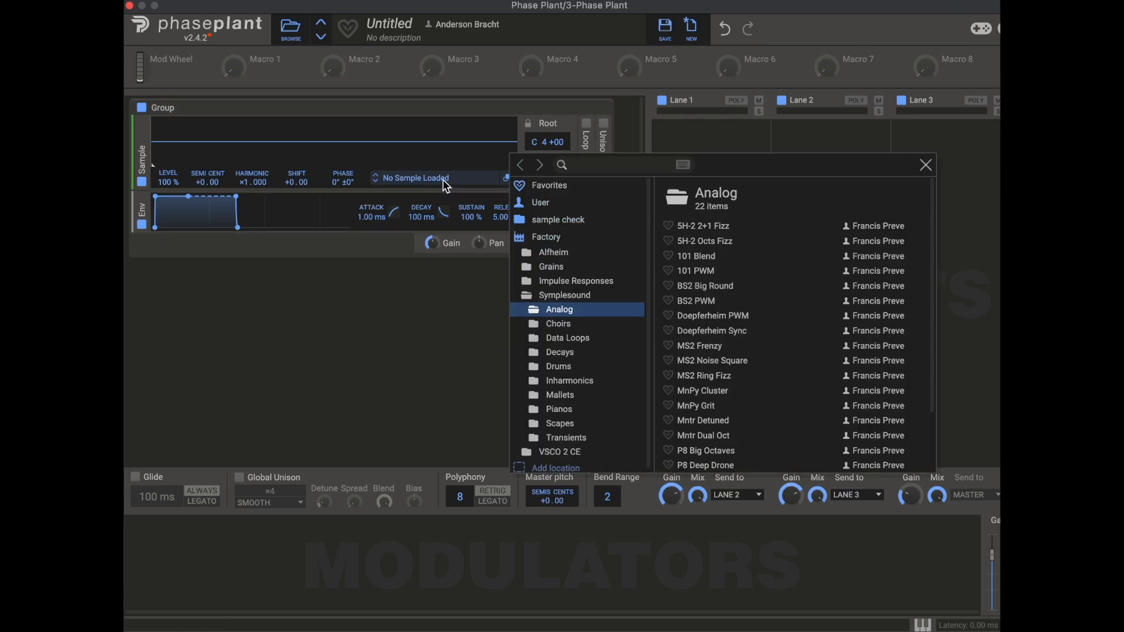
click(695, 273)
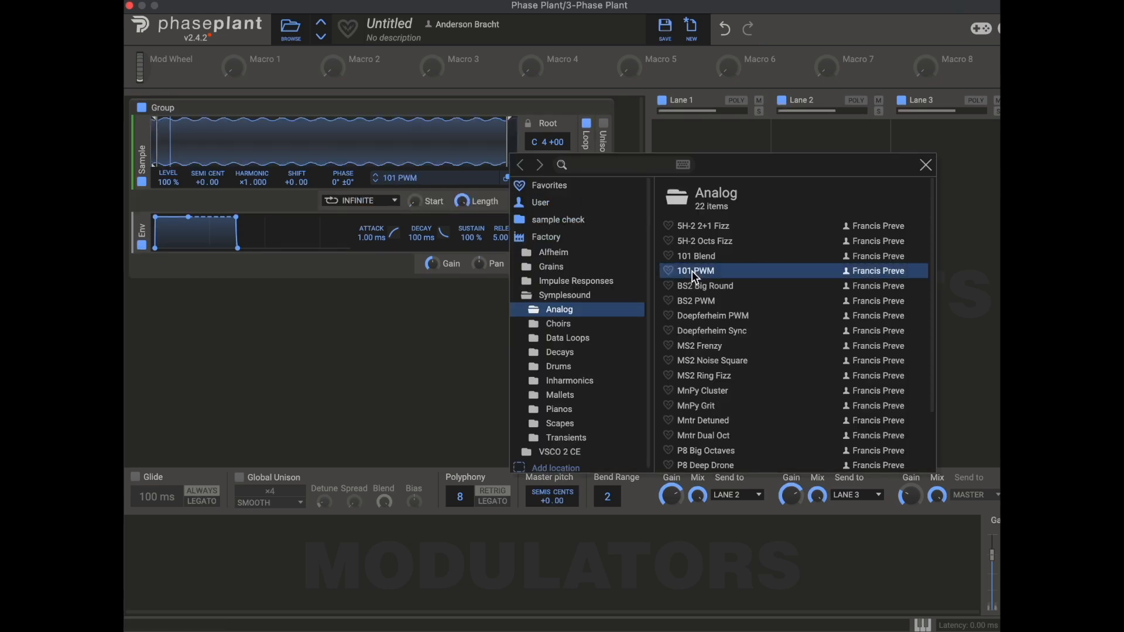
click(694, 376)
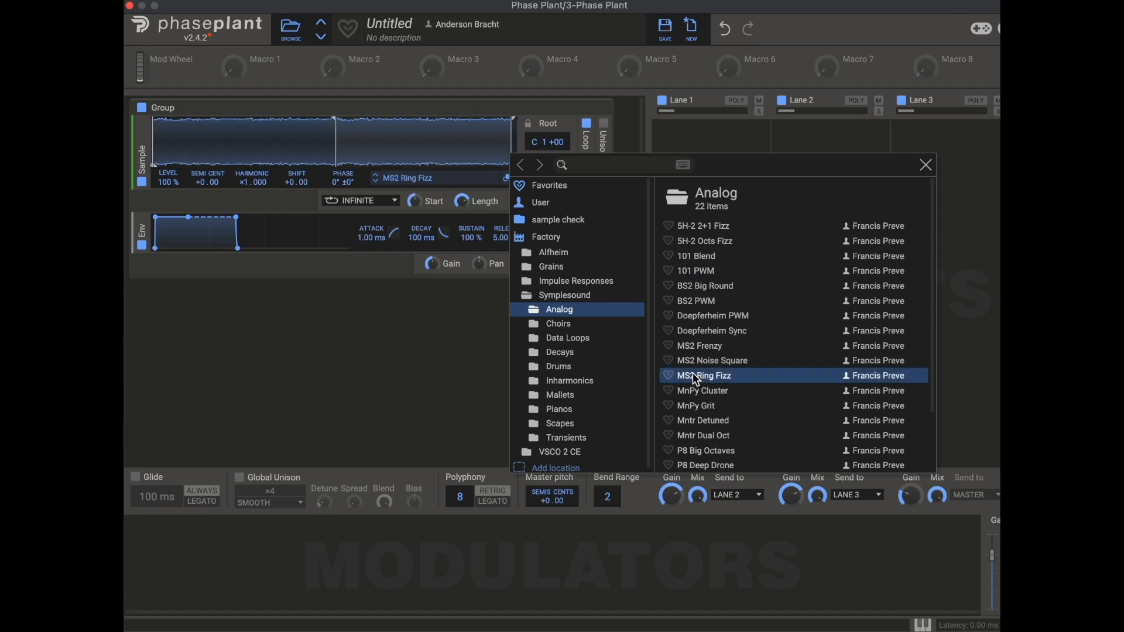
- Audition Gregorian Choir from Choirs, then Grand A (C2) and Elec Grand A (C5) from Pianos
click(559, 325)
click(701, 264)
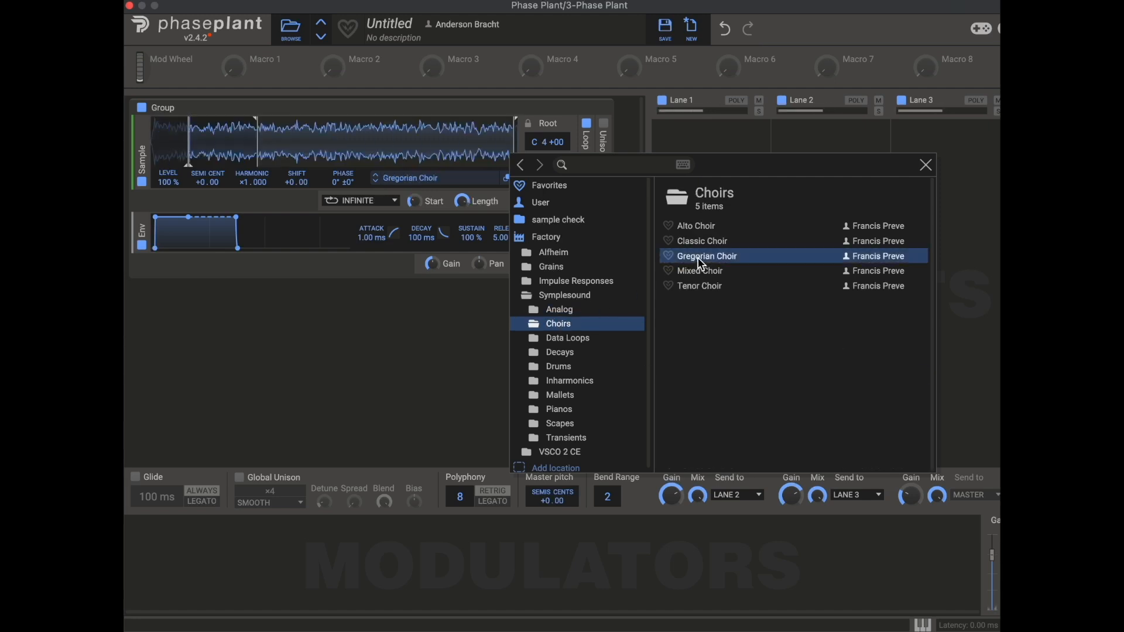
click(564, 413)
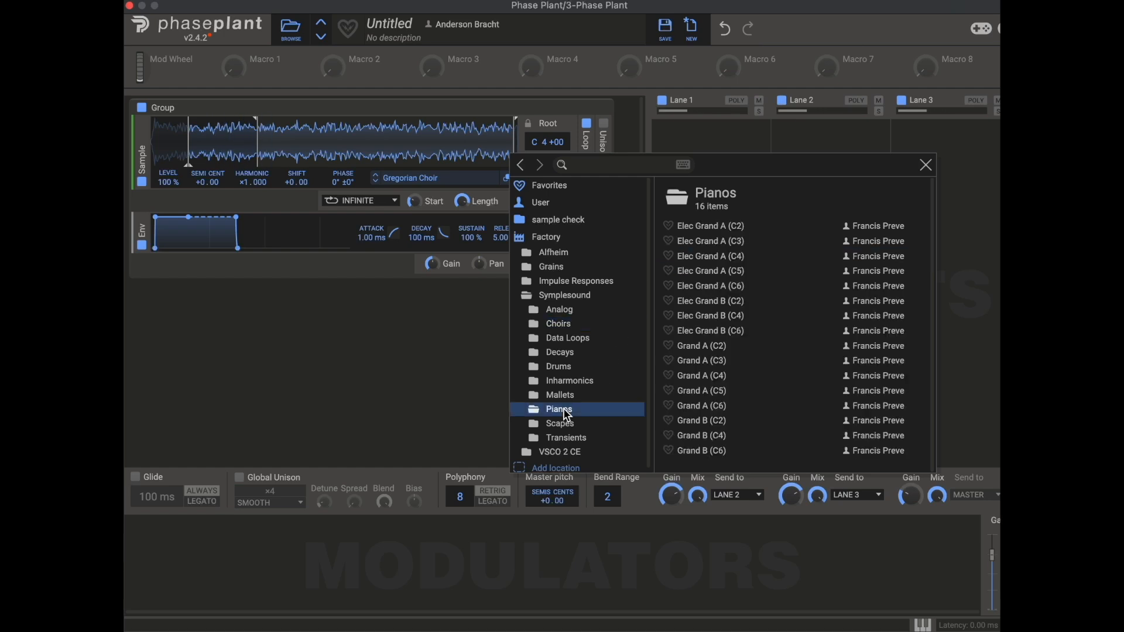
click(703, 347)
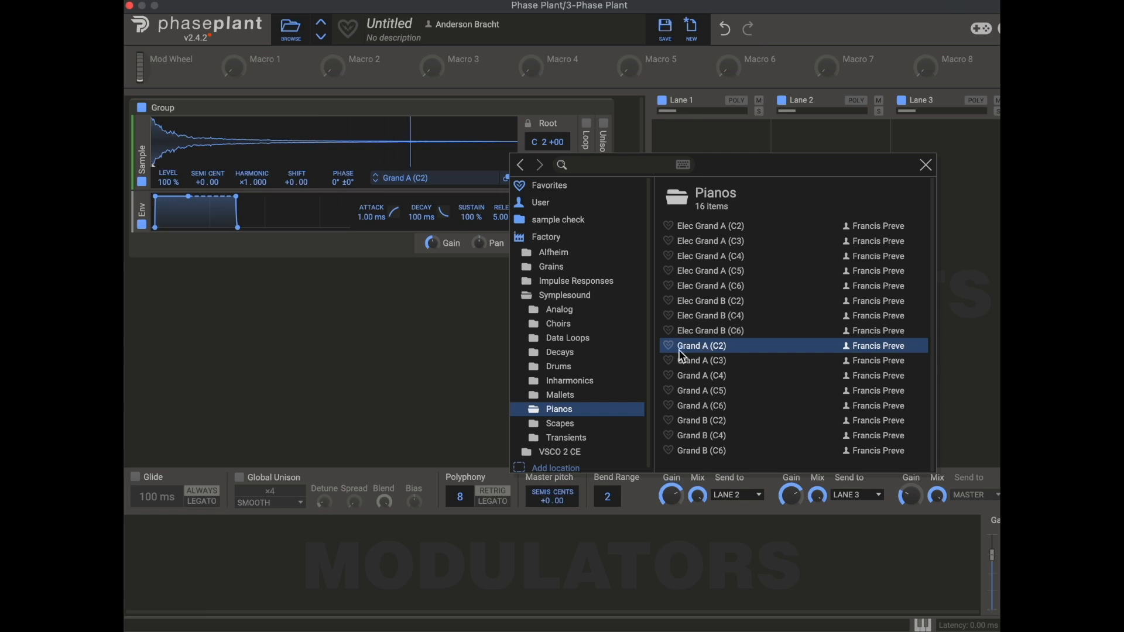
click(712, 273)
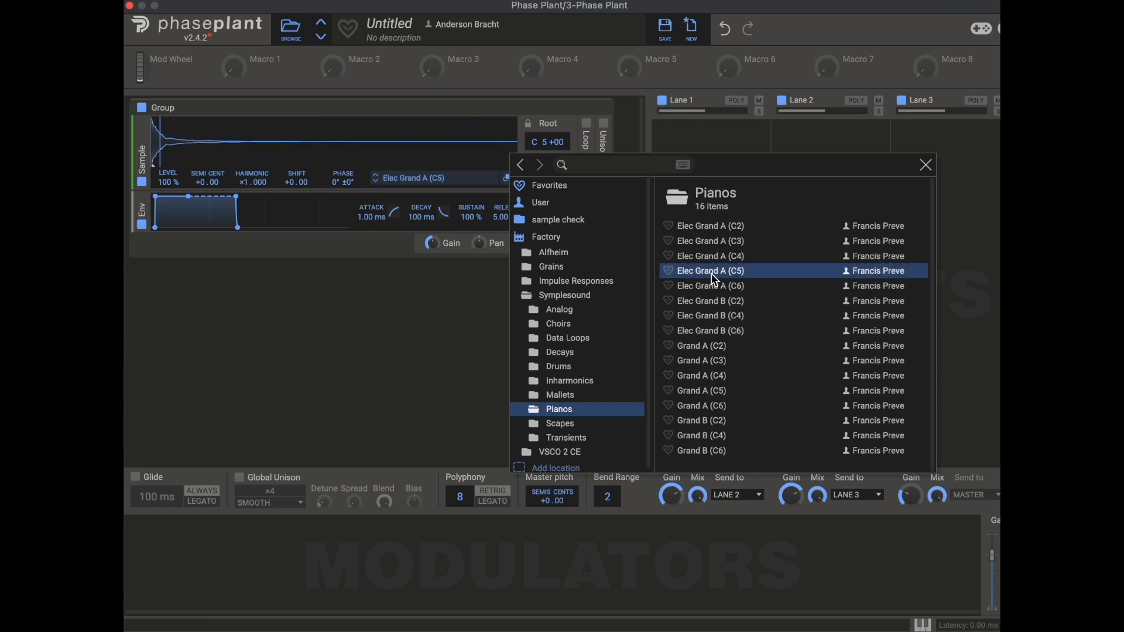
- Audition Conga 1 and Harp (C2), then load Roads A (C2) from Decays and close the browser
click(563, 368)
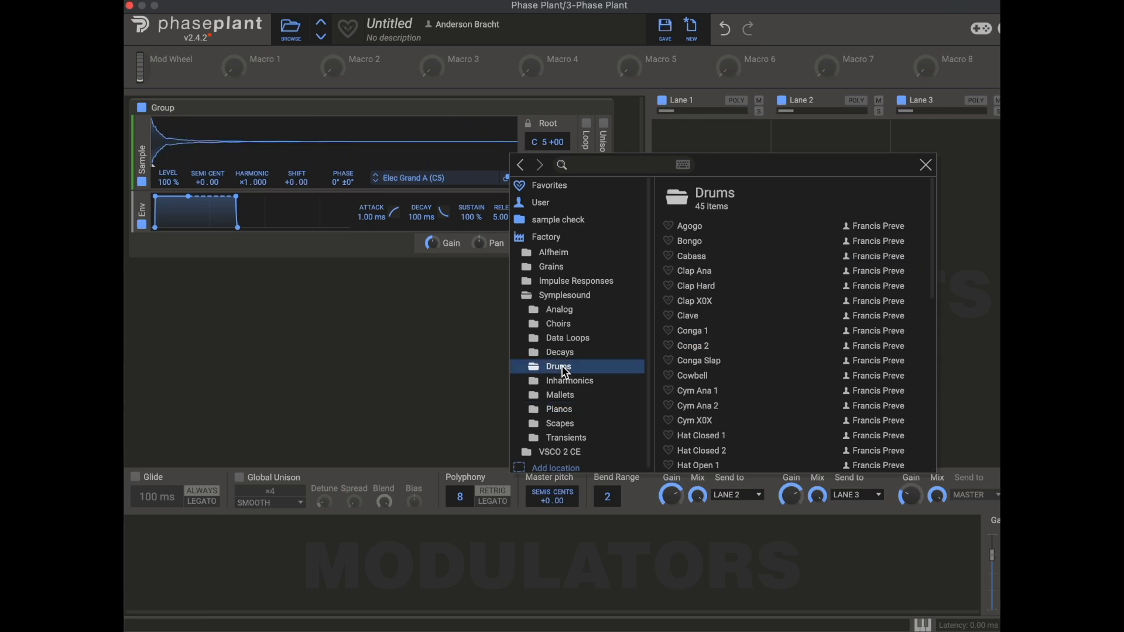
click(699, 332)
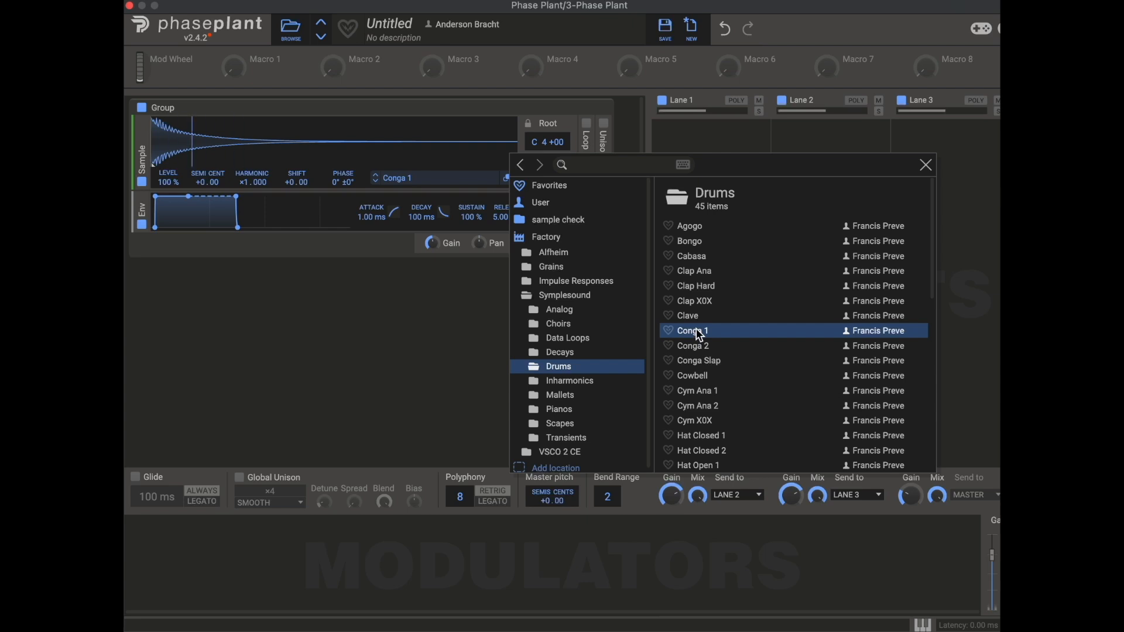
click(565, 352)
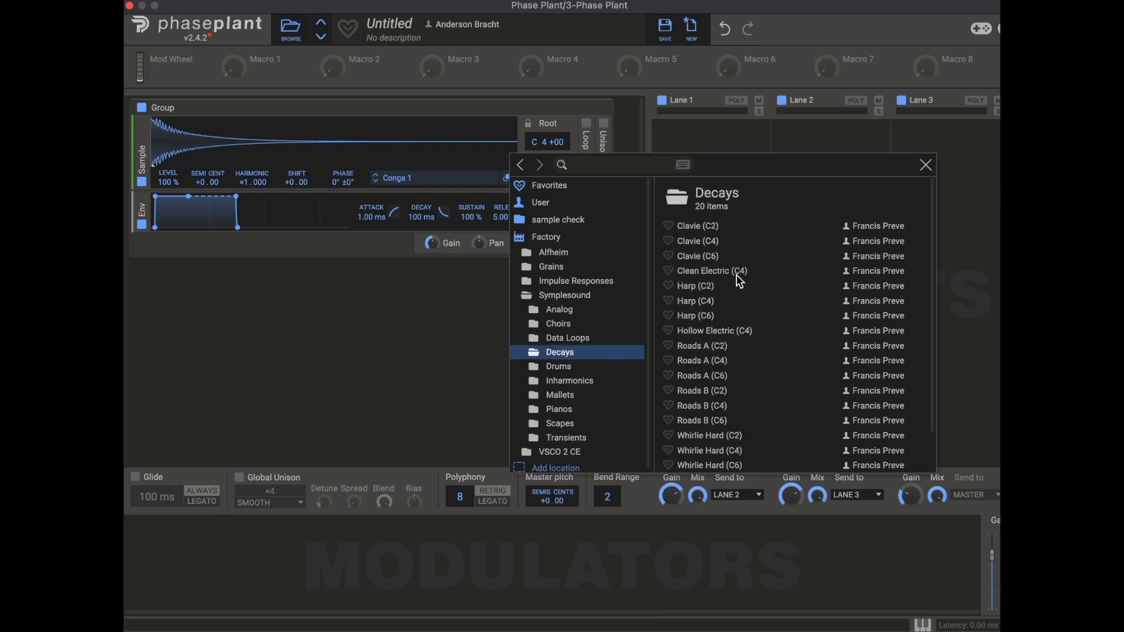
click(710, 286)
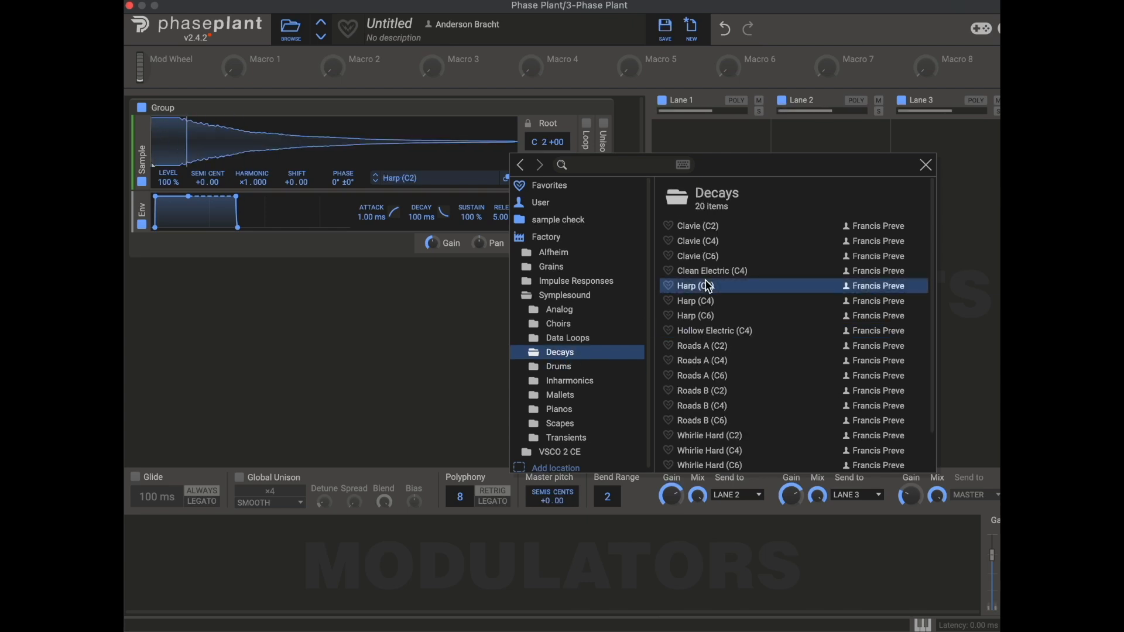
click(701, 349)
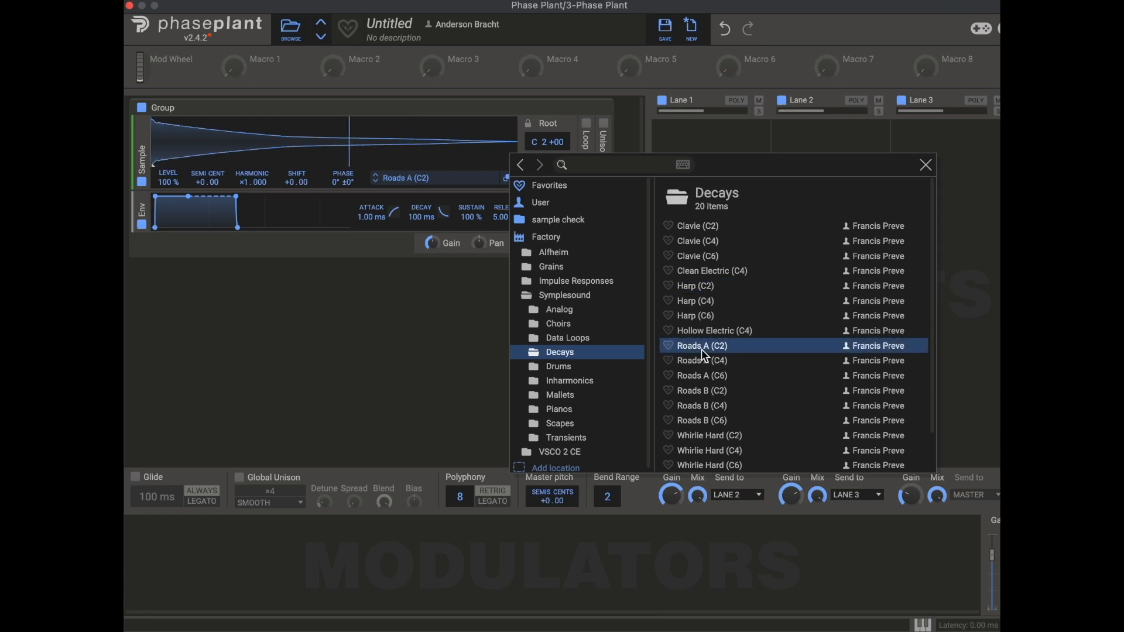
double_click(701, 349)
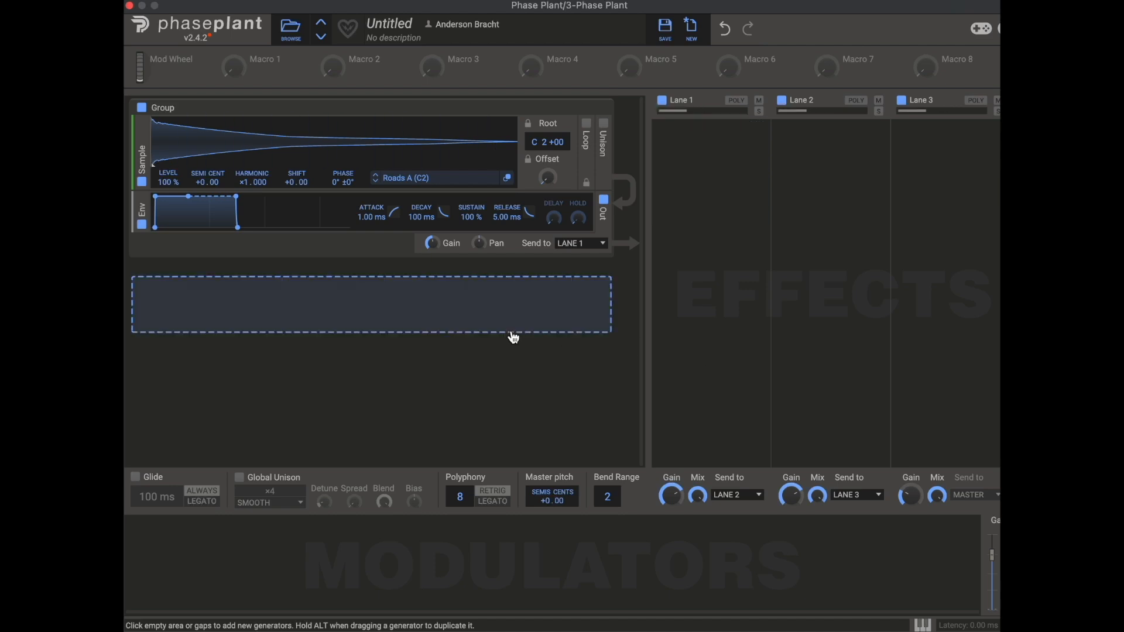
- Reopen the sample browser, collapse the Symplesound folder and expand the Impulse Responses folder
click(459, 184)
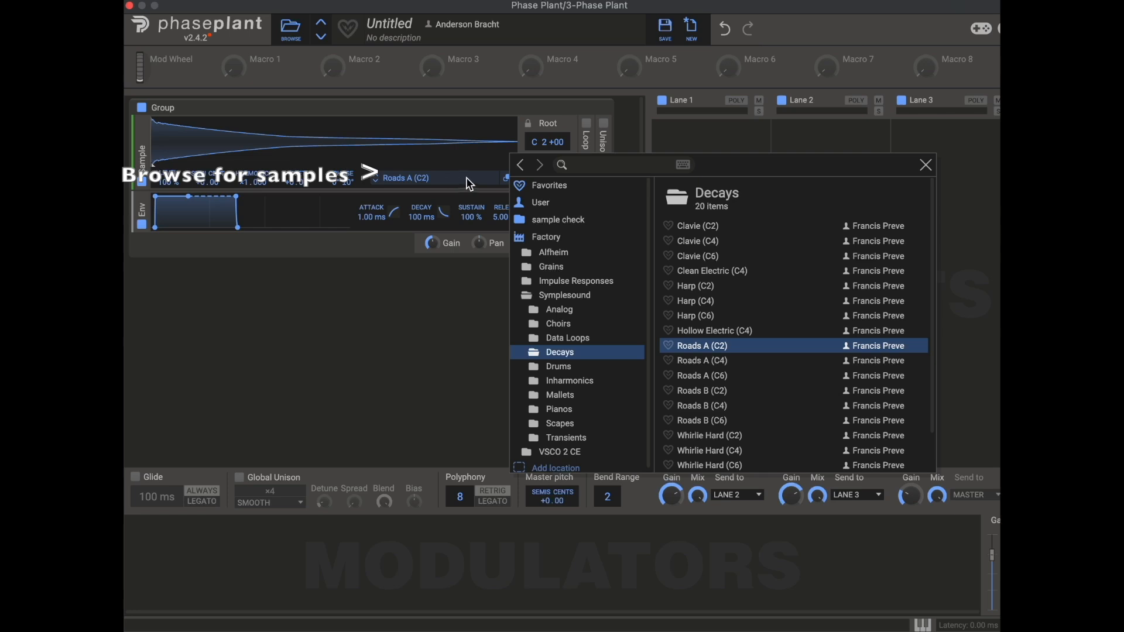
click(926, 169)
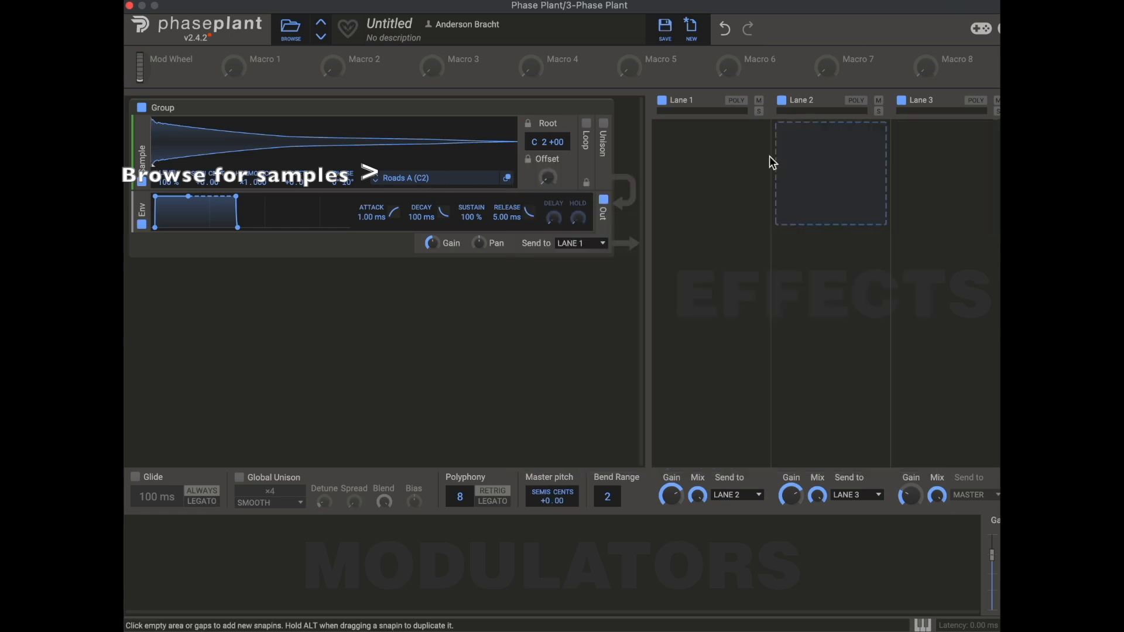
click(469, 178)
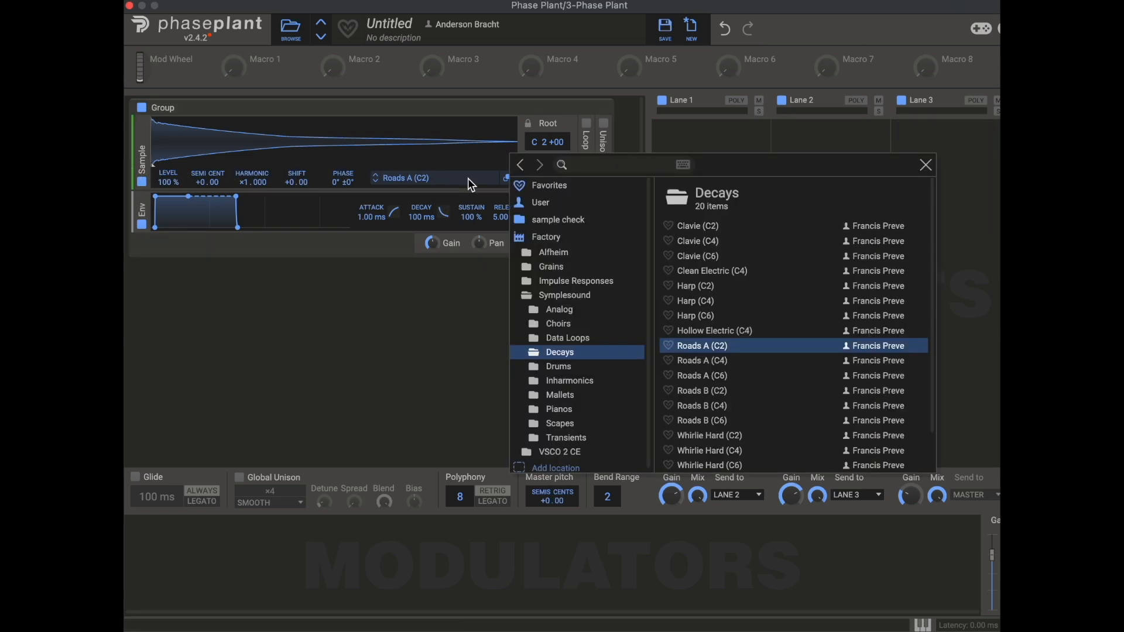
click(565, 297)
click(564, 299)
click(564, 299)
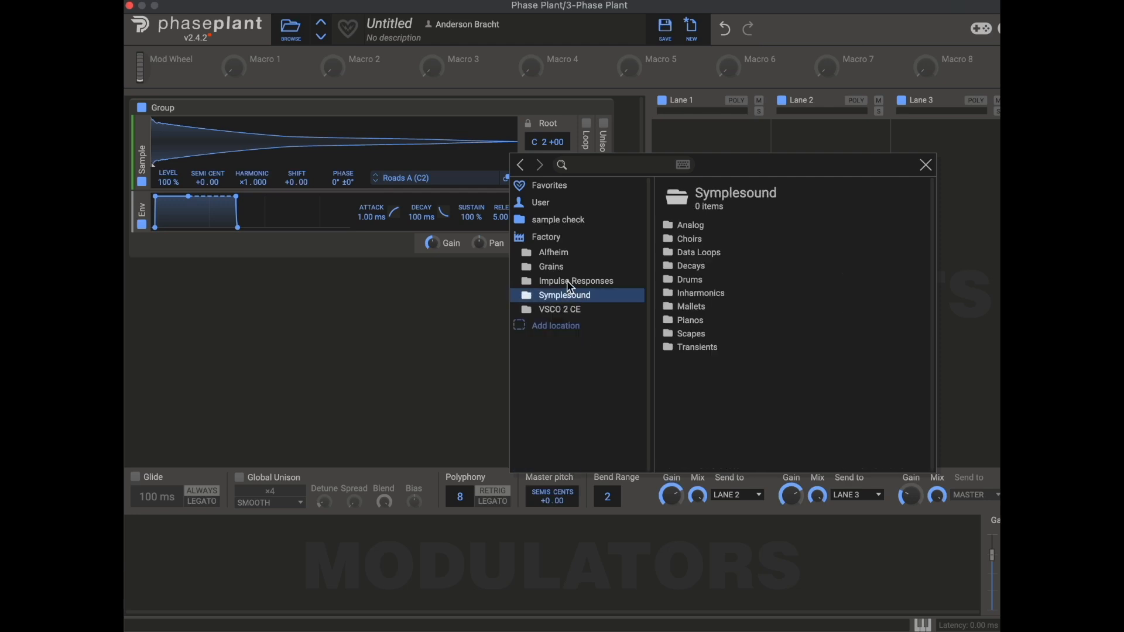
click(568, 281)
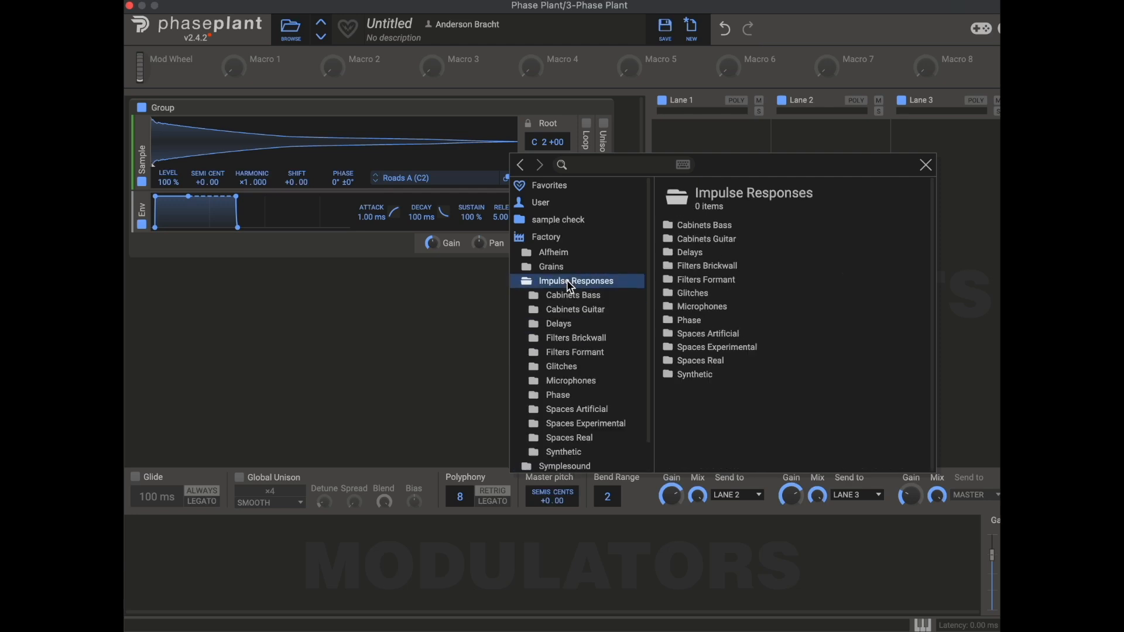
- Load HP 500 Hz and then HP 10000 Hz from the Filters Brickwall impulse responses
double_click(691, 267)
click(691, 267)
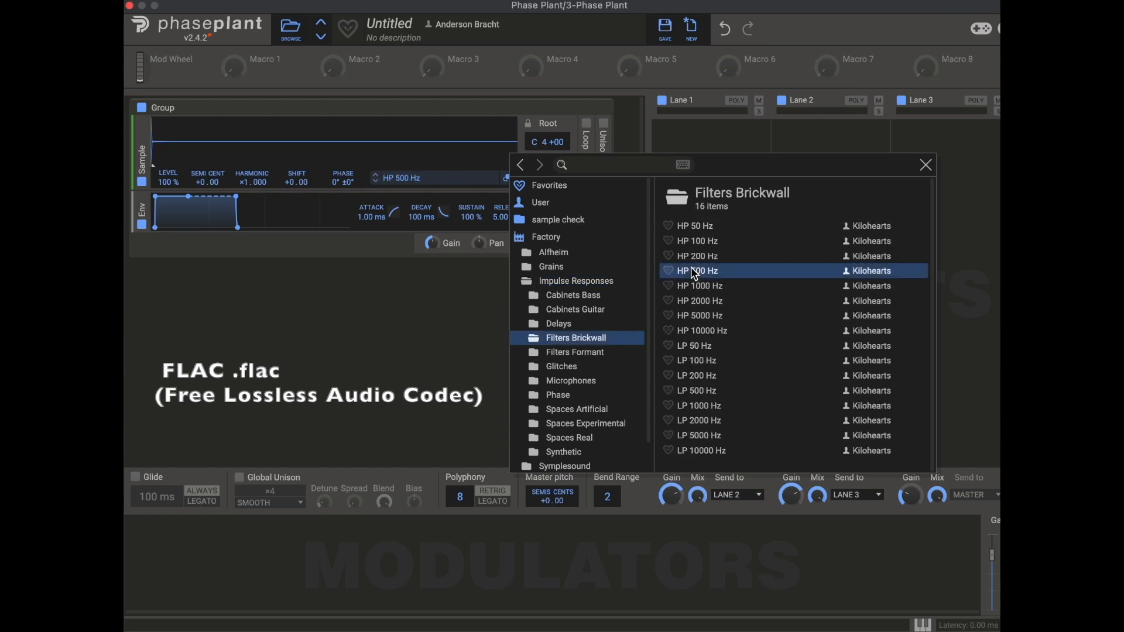
click(695, 332)
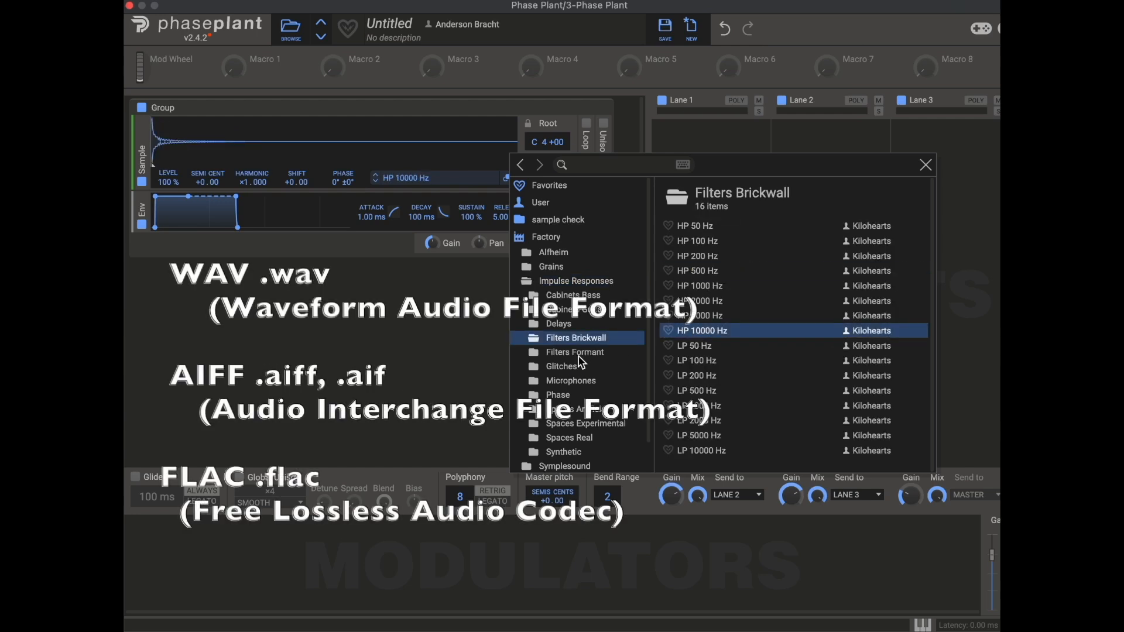
- Load Talkbox Ohh from Filters Formant and Digital Guitar Chamber from Spaces Artificial
click(582, 353)
click(693, 345)
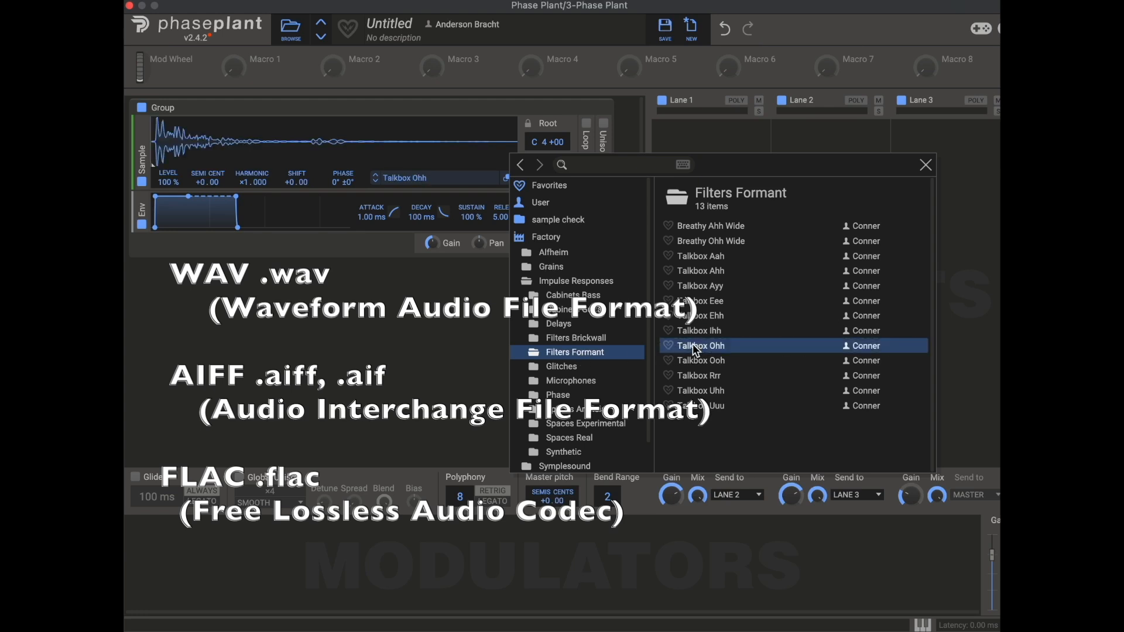
click(576, 412)
click(701, 392)
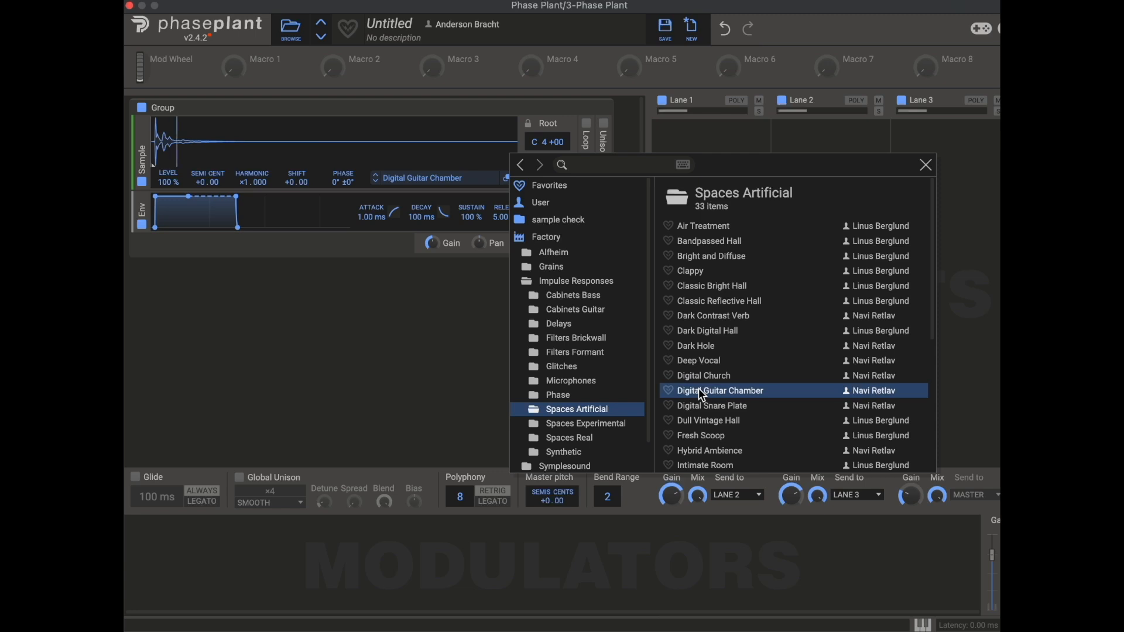
scroll(571, 425, down, 2)
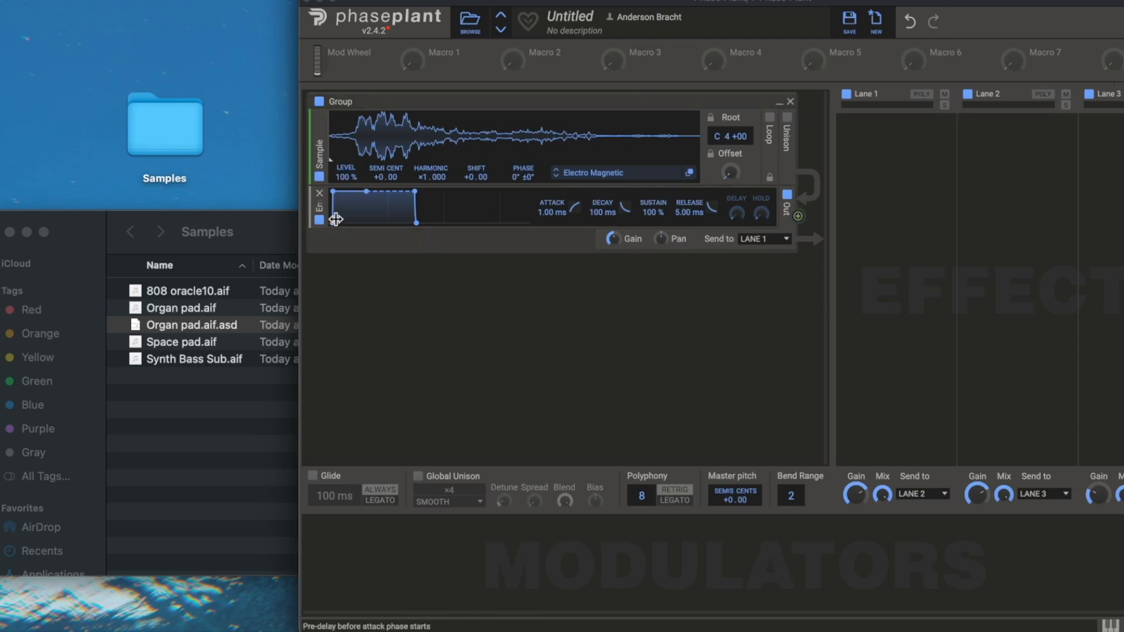
- Examine the .aif sample files in the desktop Samples folder in Finder
click(186, 359)
click(186, 361)
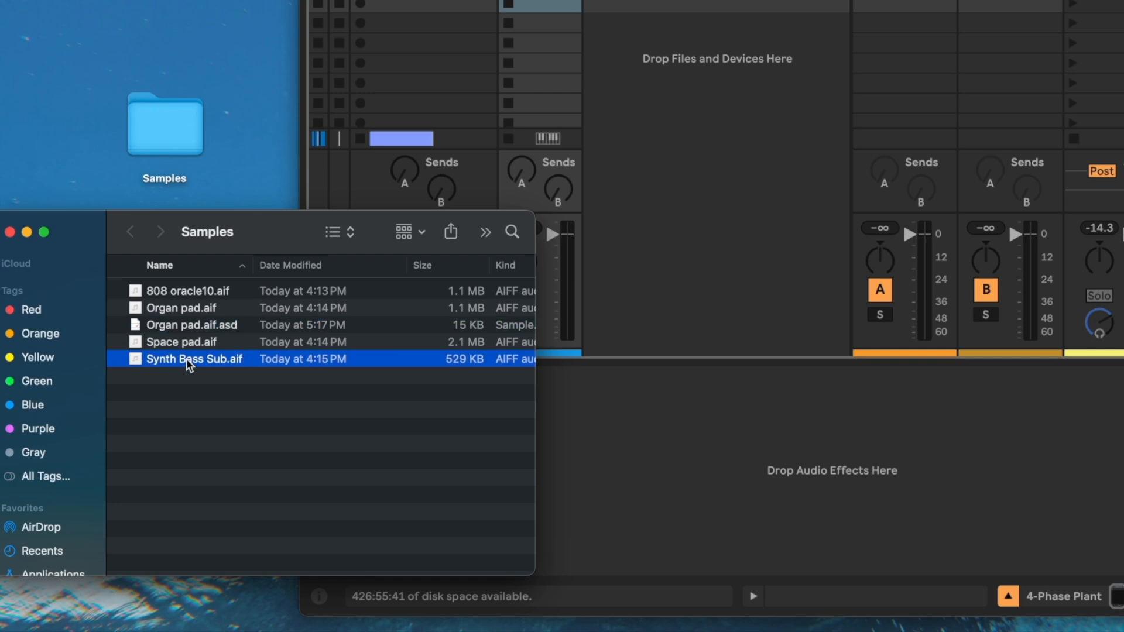
click(195, 327)
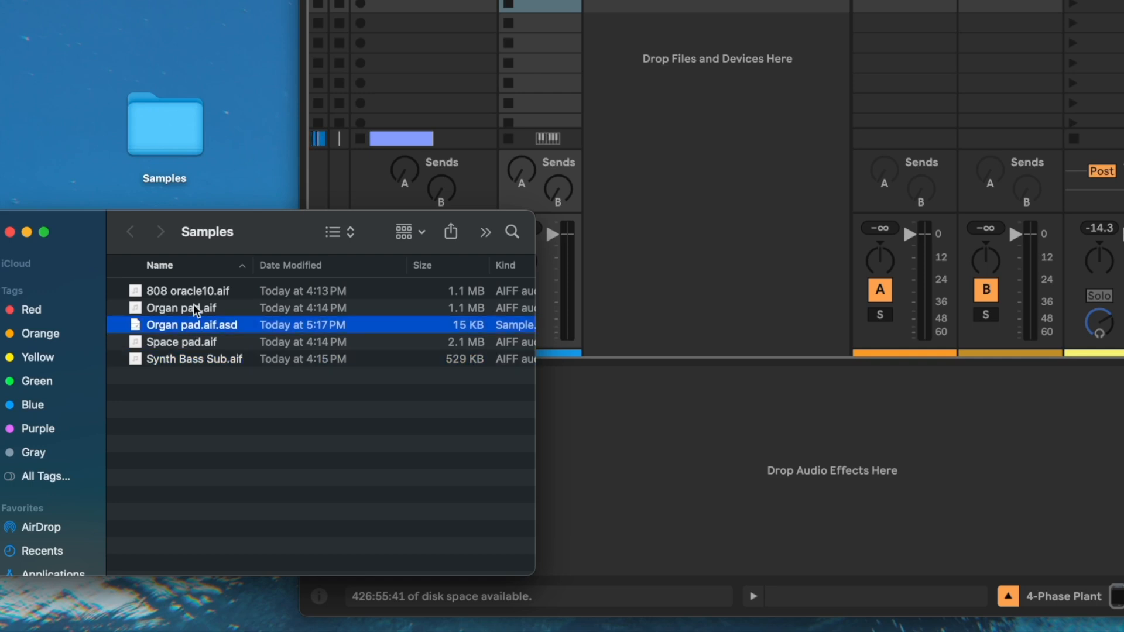
click(196, 309)
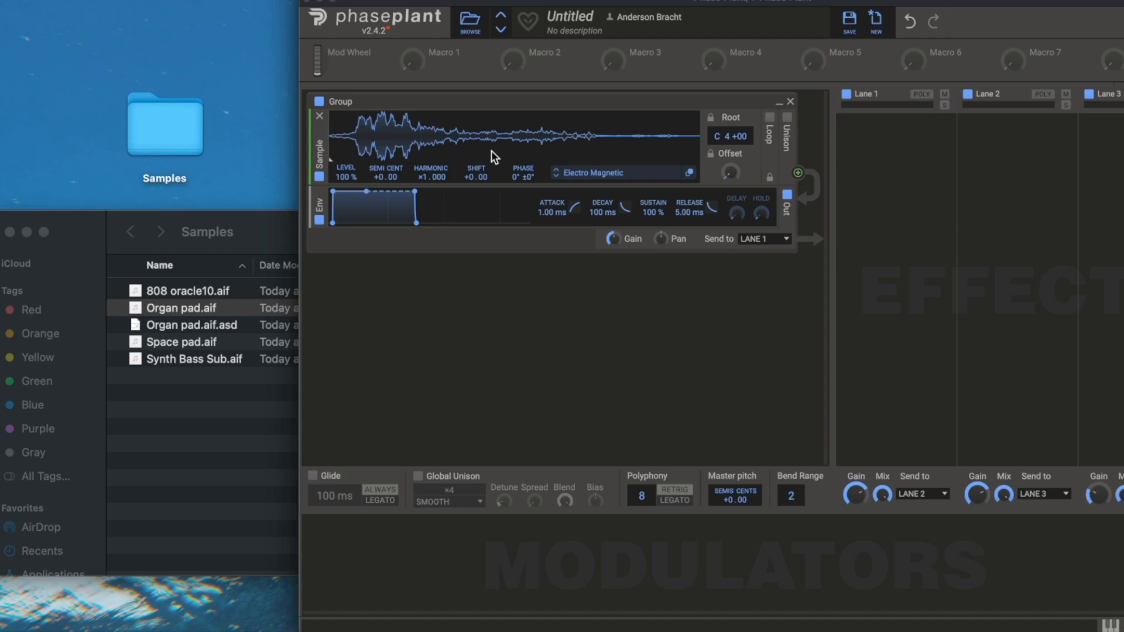
- Open the sample browser and add the desktop Samples folder as a new browser location
click(651, 174)
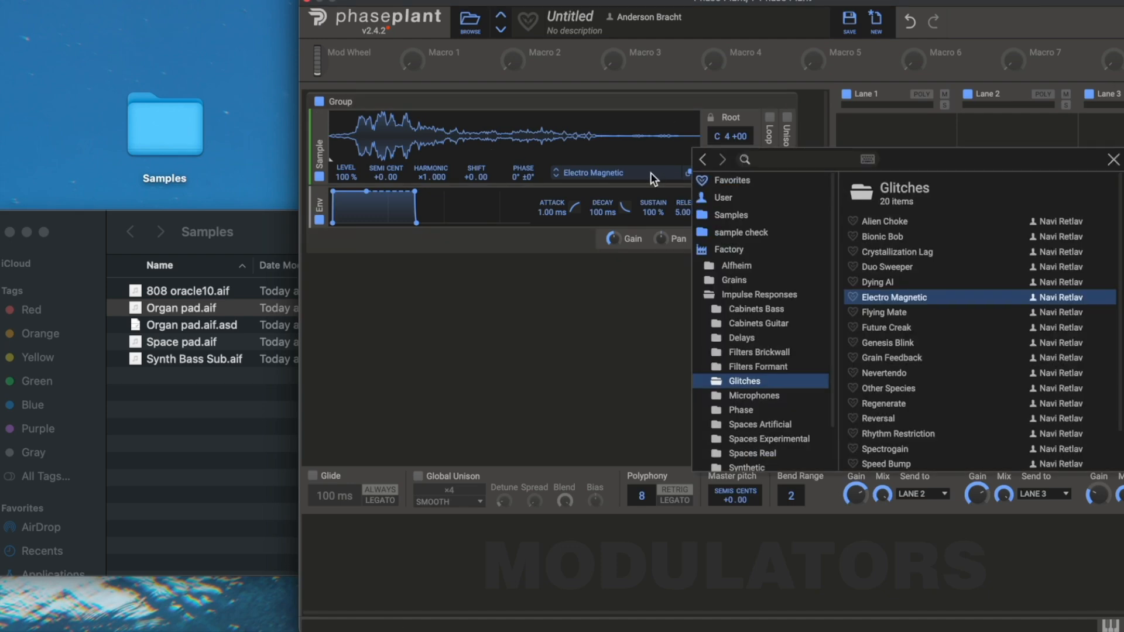
scroll(791, 326, down, 2)
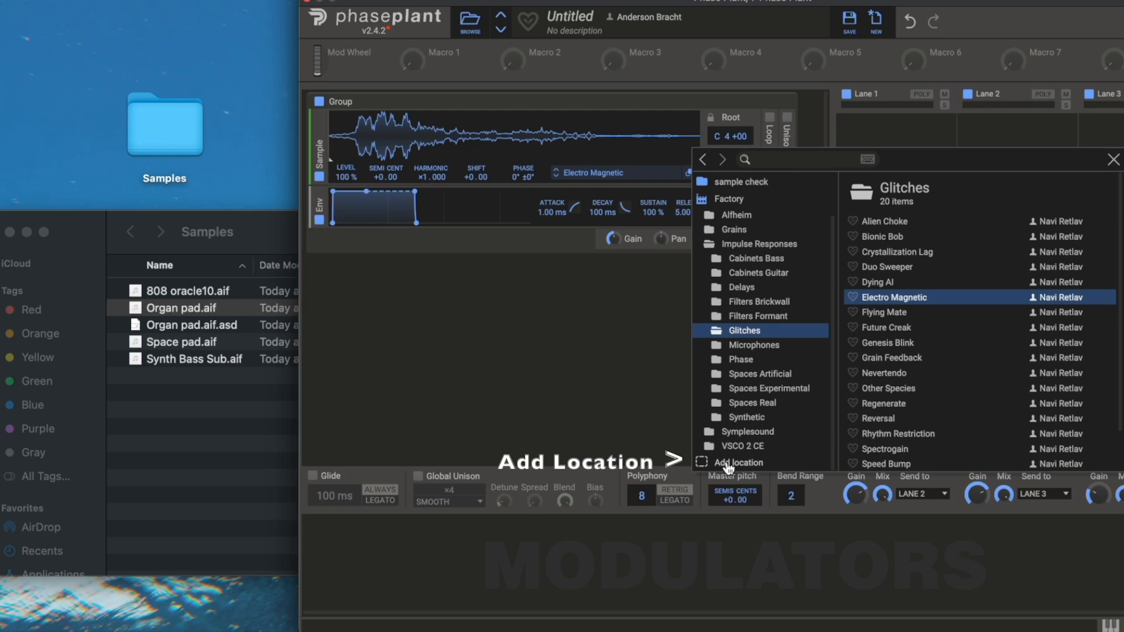
click(754, 465)
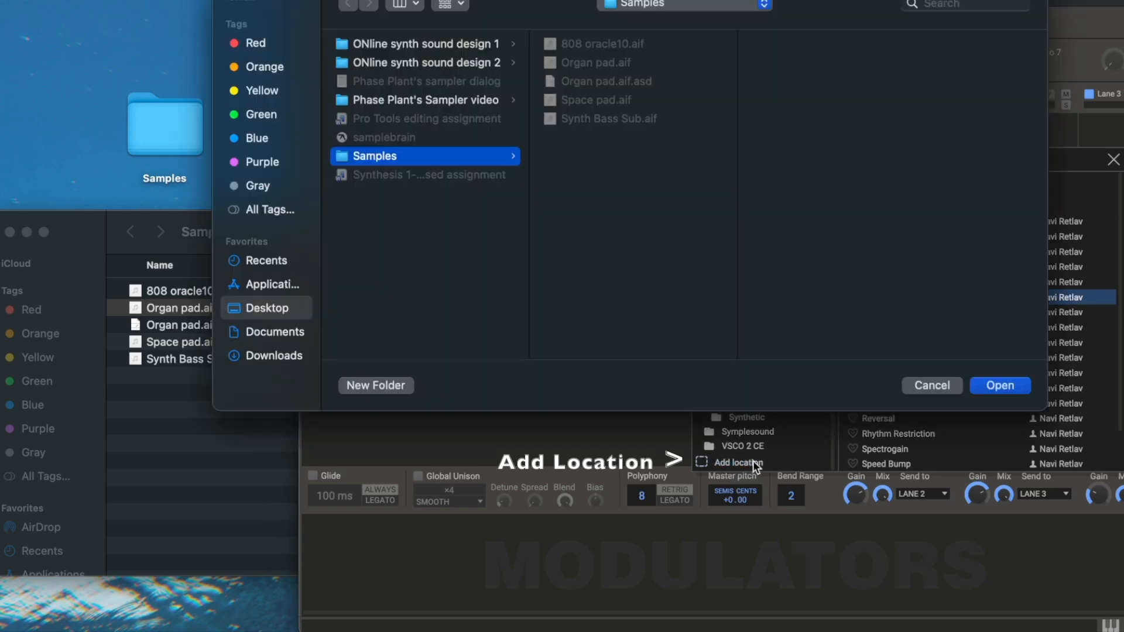
double_click(393, 161)
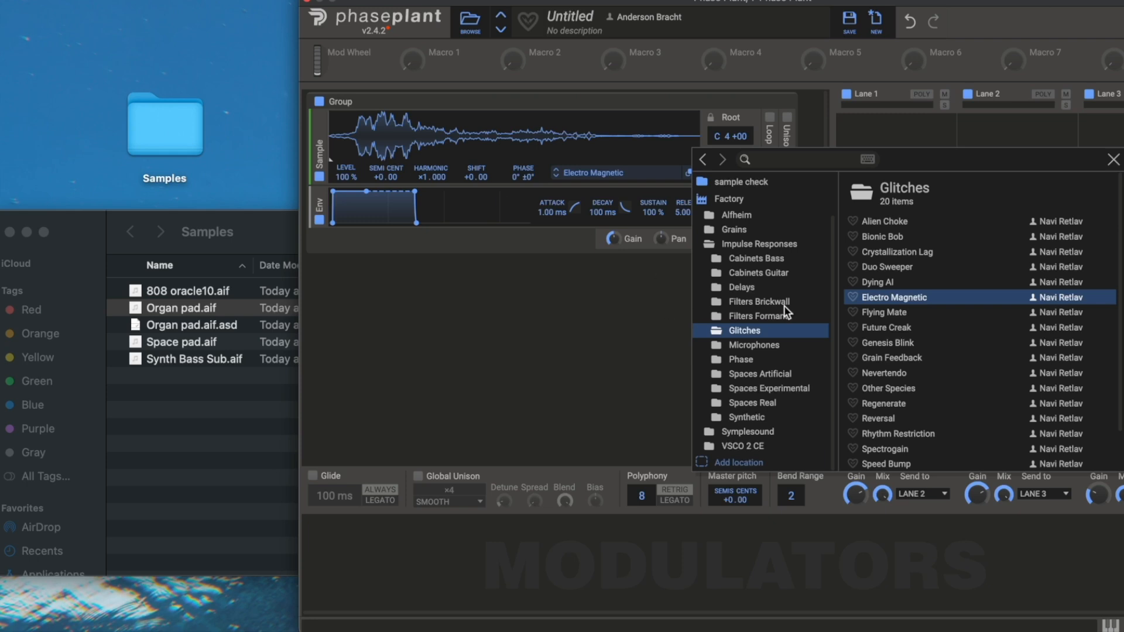
- Open the added Samples location and load Space pad into the Sampler
scroll(785, 304, up, 2)
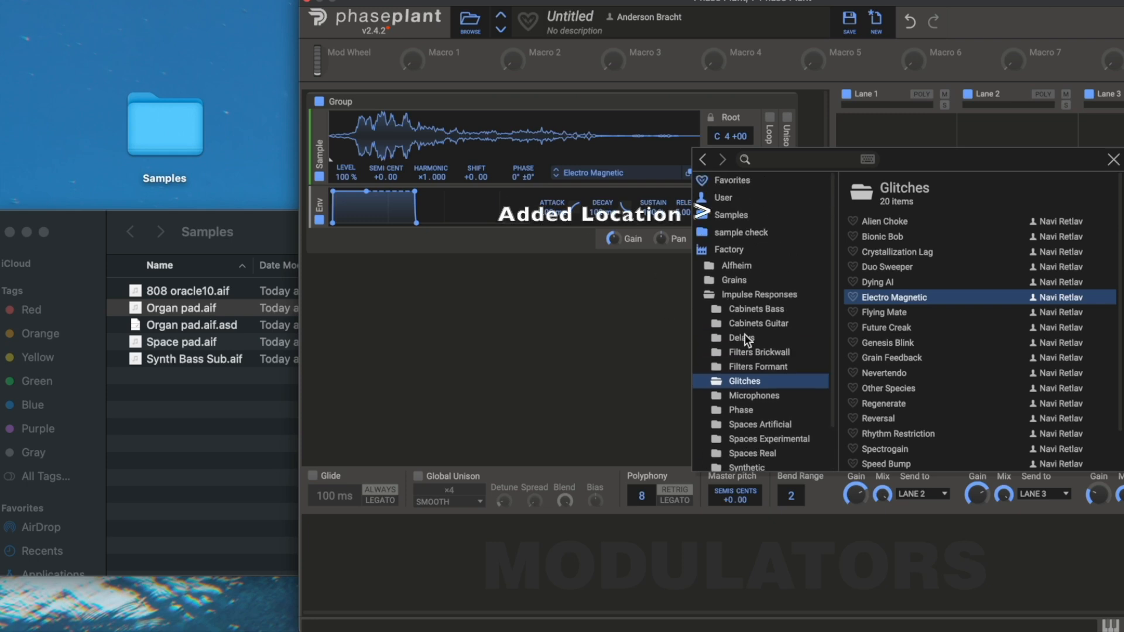
click(732, 213)
double_click(882, 252)
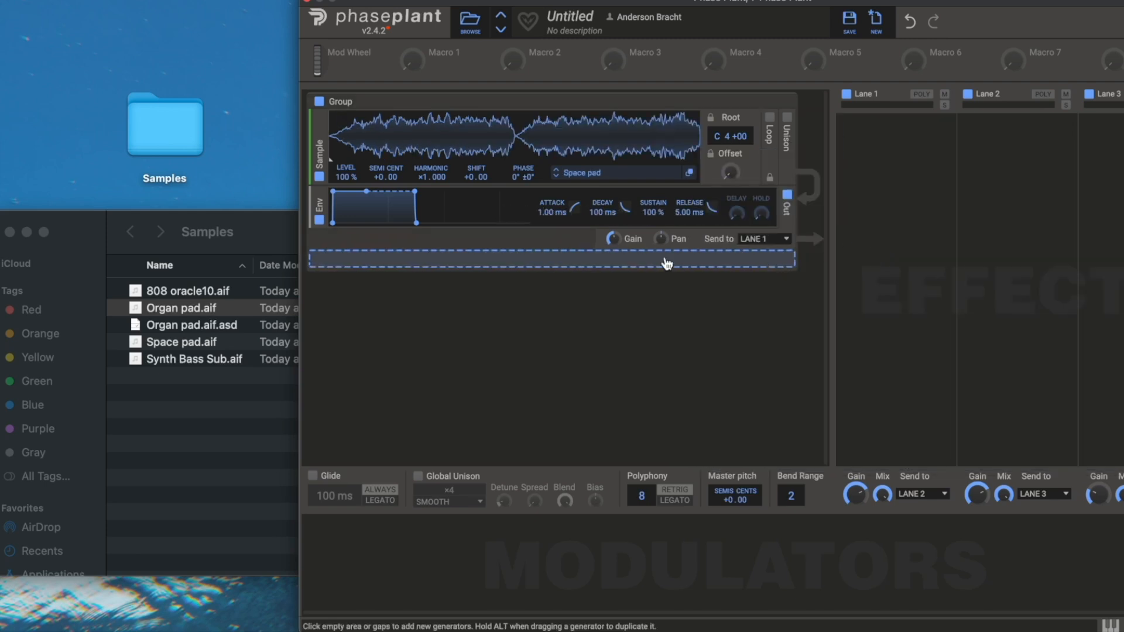
- Open the sample browser for the empty Sampler generator
click(639, 177)
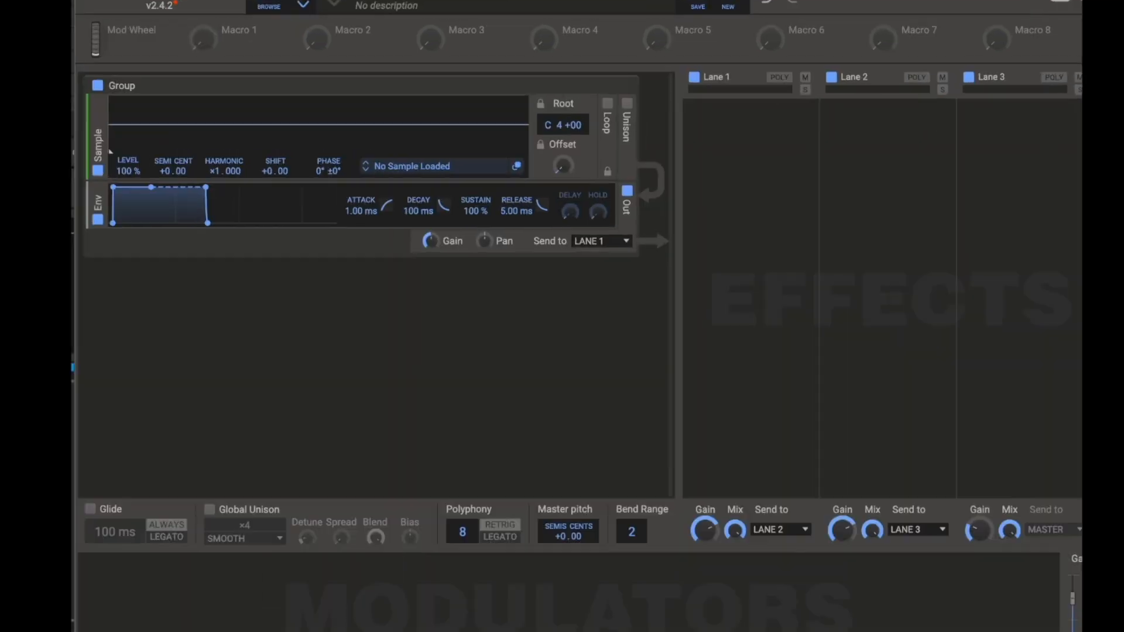
click(471, 186)
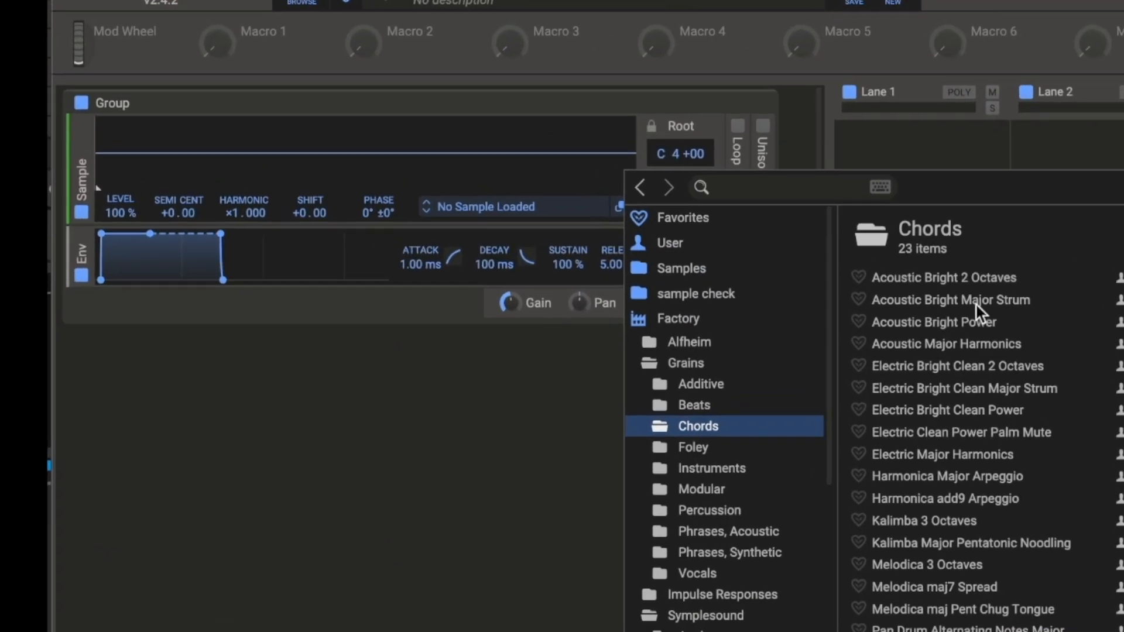
- Load Acoustic Bright 2 Octaves from the Grains Chords folder and raise the sample's start offset
click(825, 231)
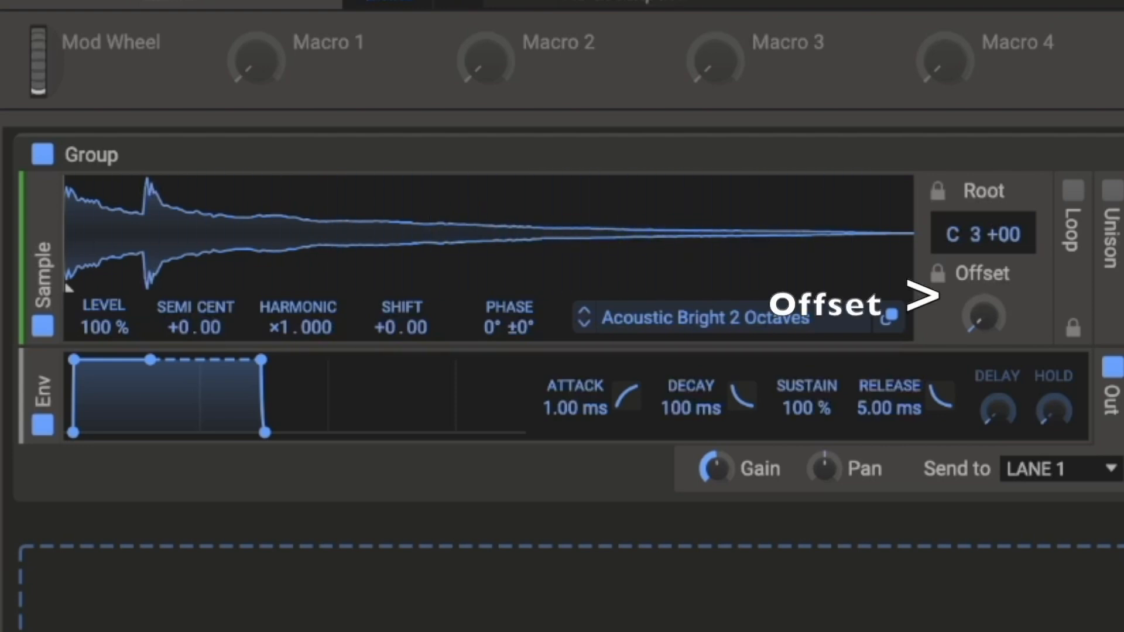
drag(984, 316, 983, 295)
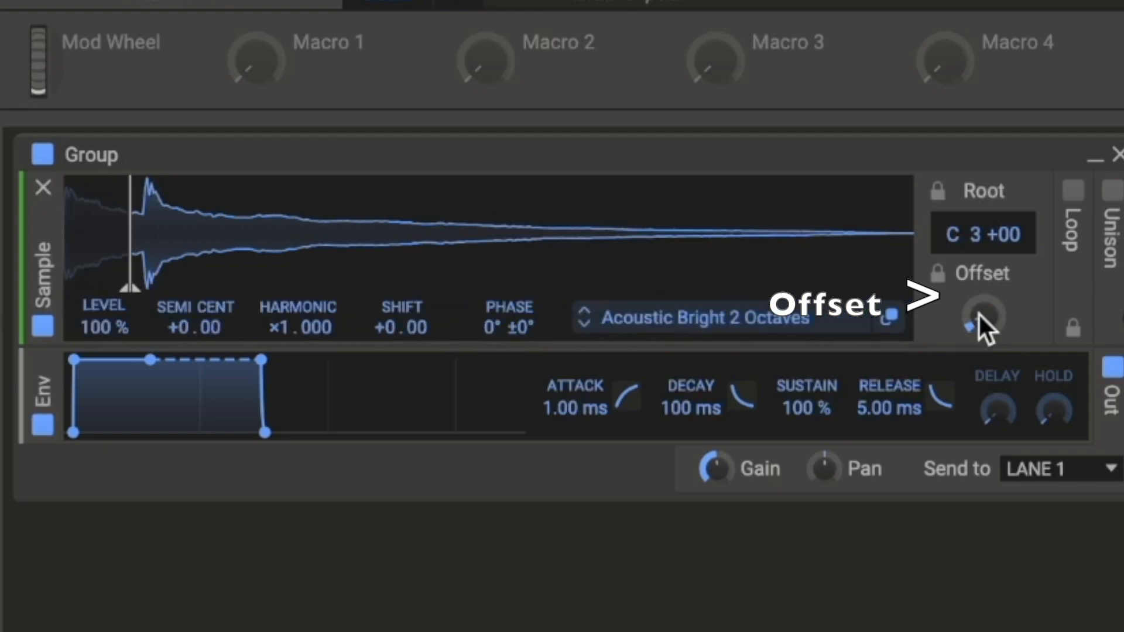
mouse_move(979, 315)
mouse_down()
mouse_move(979, 336)
mouse_move(978, 312)
mouse_up()
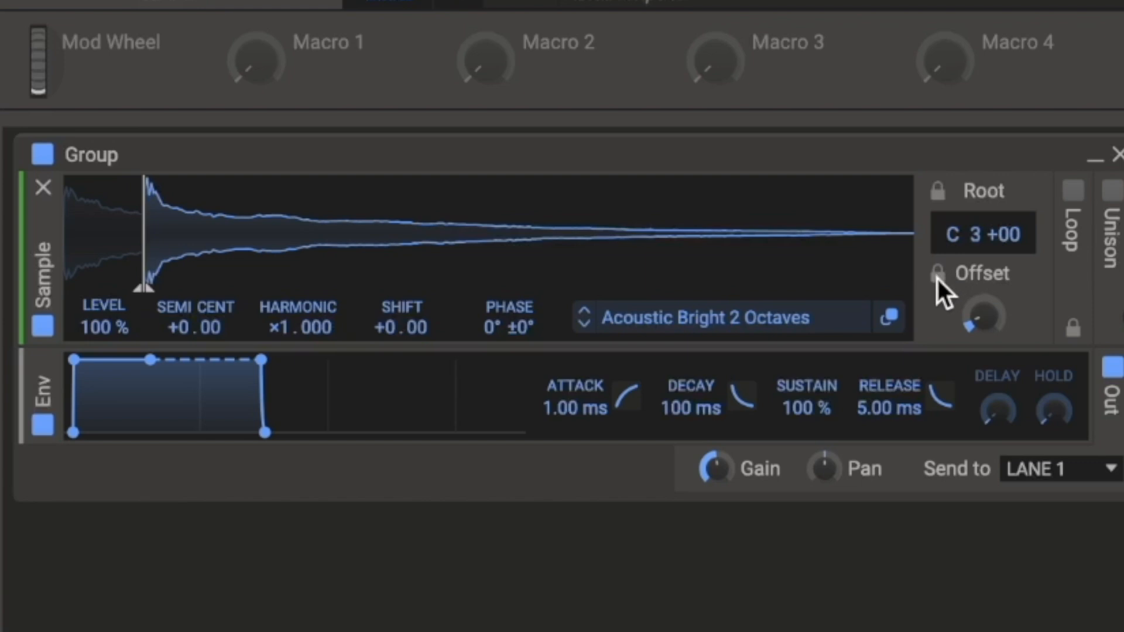
- Open the sample browser and step through the Chords samples to load Kalimba 3 Octaves
click(797, 312)
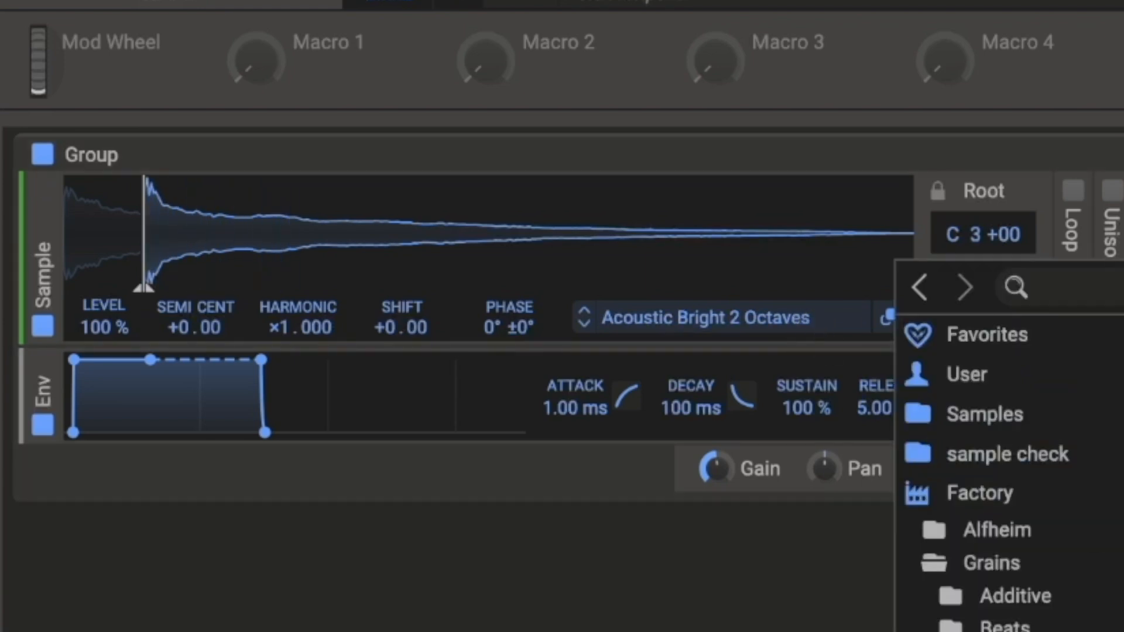
key(Down)
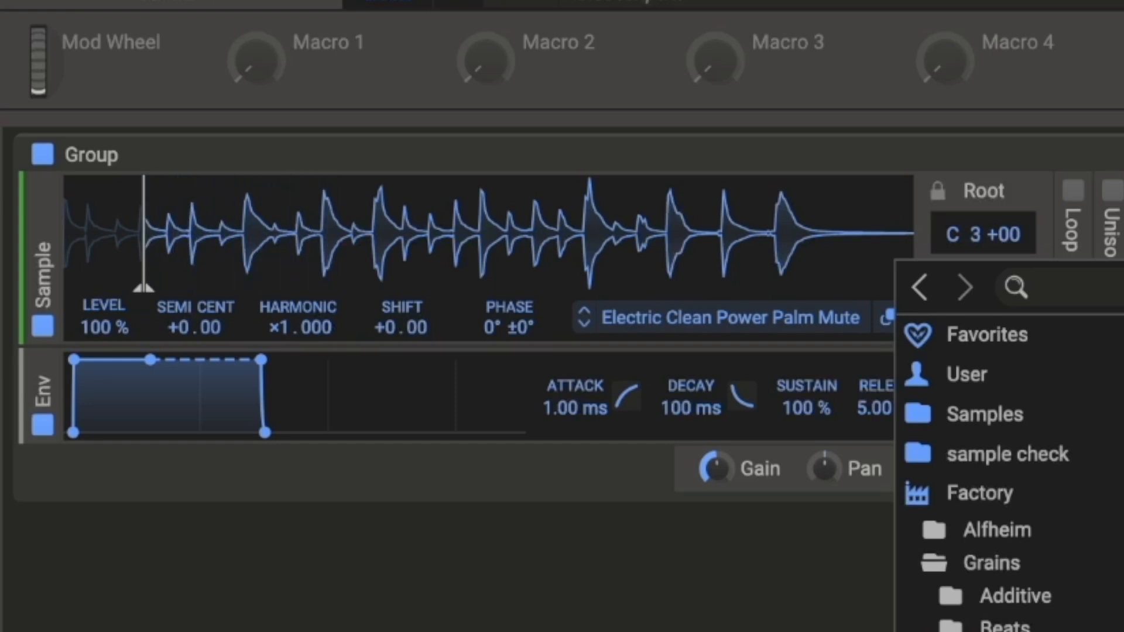
key(Down)
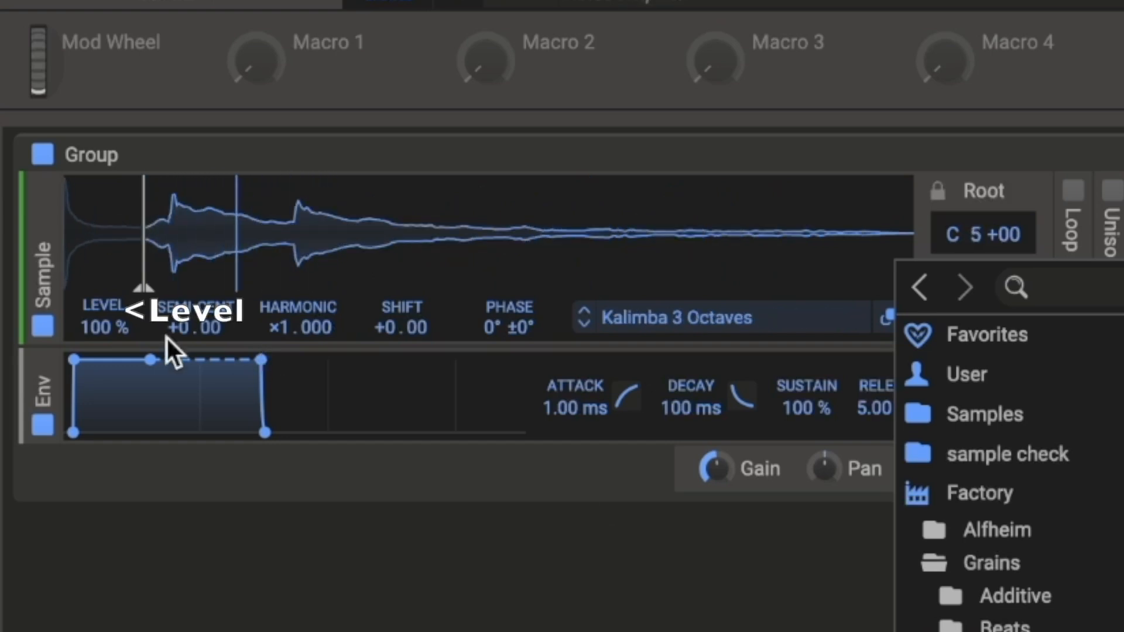
click(95, 325)
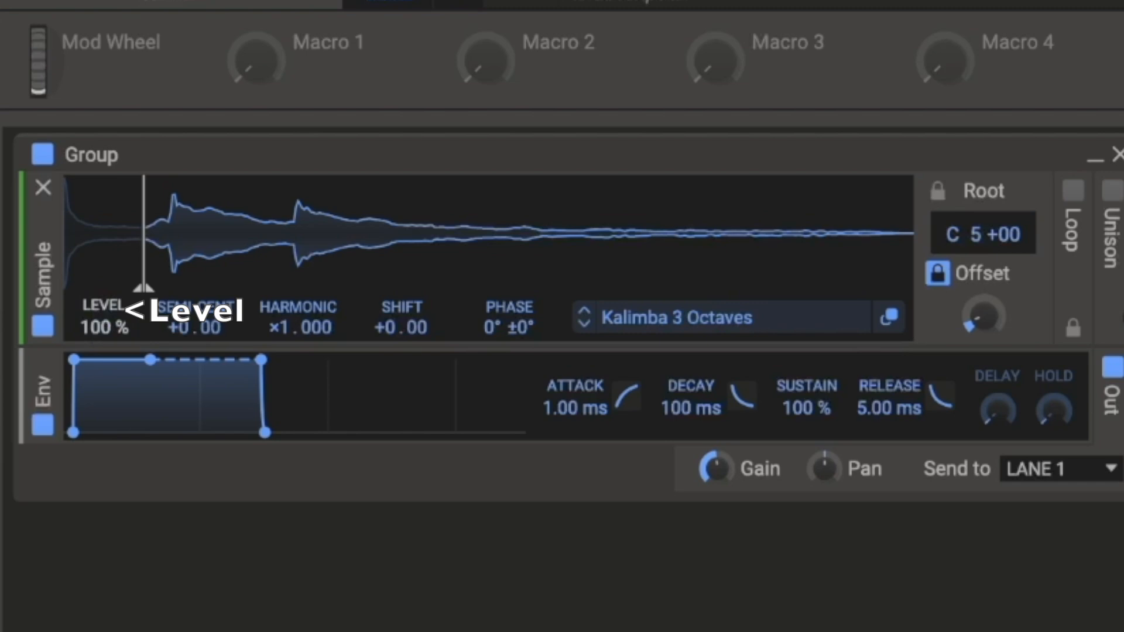
- Set the sample level to 113% and raise the start offset further
drag(104, 326, 105, 354)
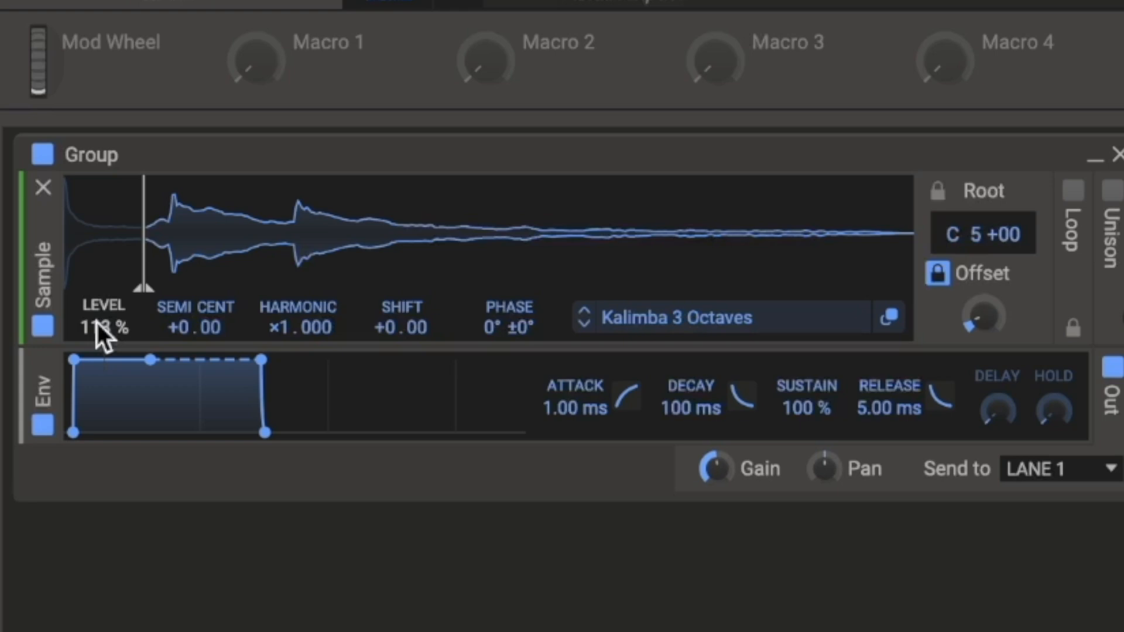
drag(983, 313, 984, 298)
mouse_move(693, 270)
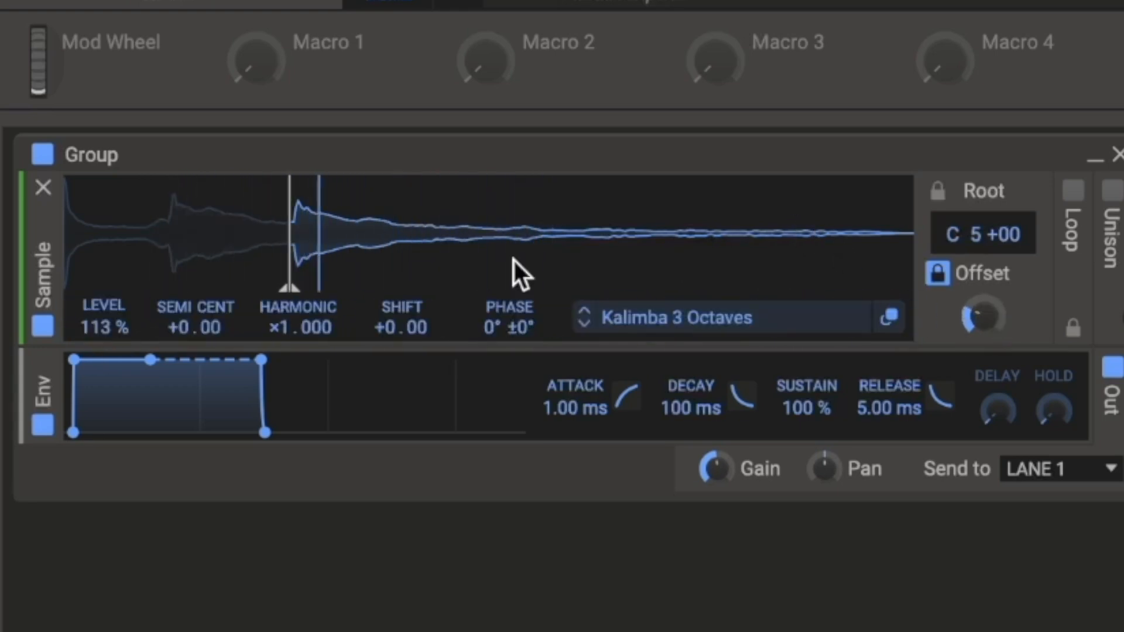
- Set the sample's semitone transpose to -4
drag(178, 321, 178, 309)
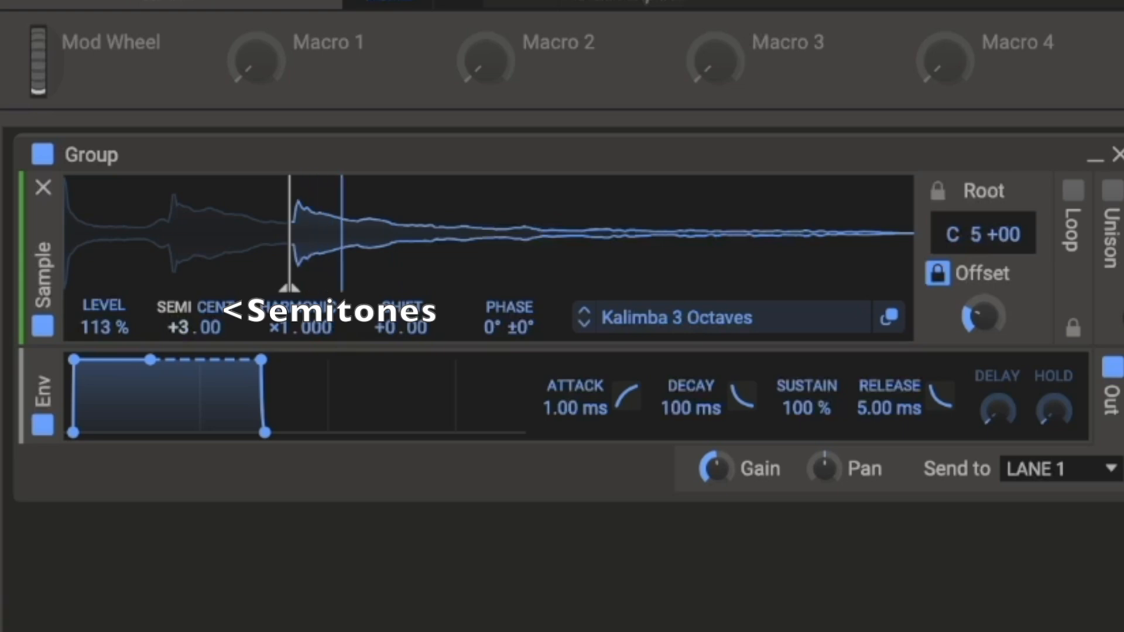
drag(178, 321, 178, 327)
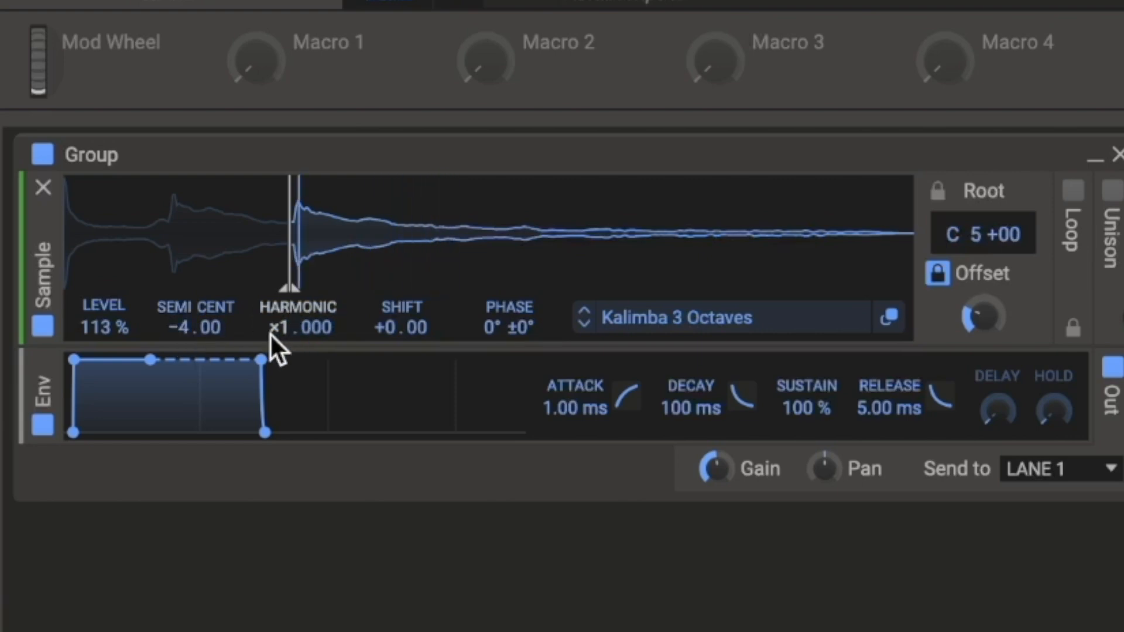
- Set the harmonic multiplier to ×2 and nudge the shift value
drag(279, 334, 279, 329)
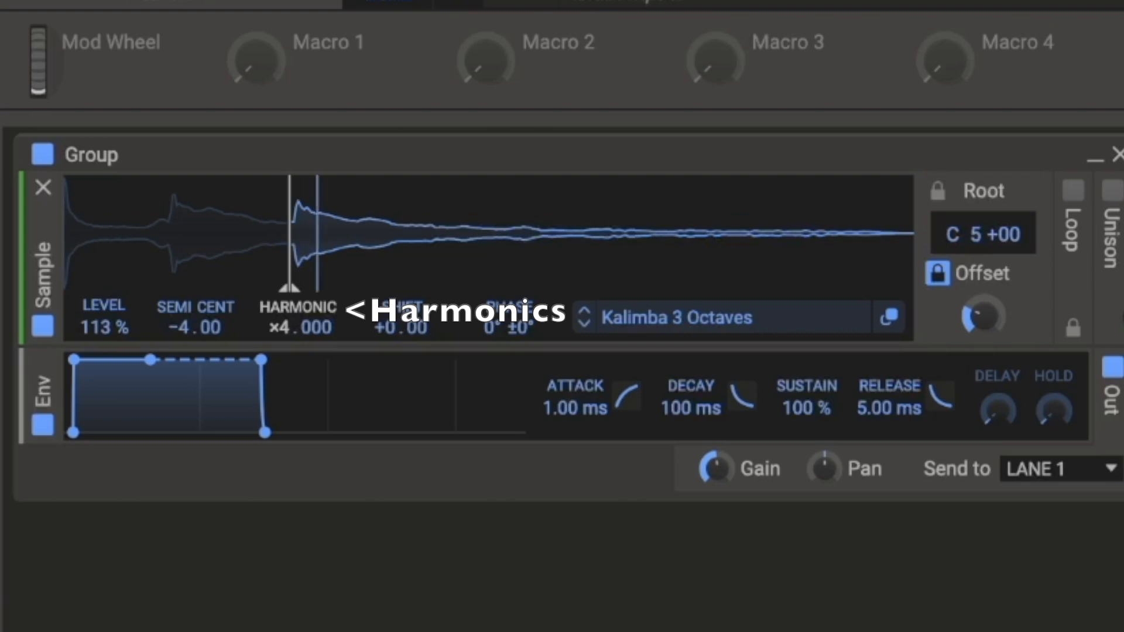
drag(278, 323, 279, 326)
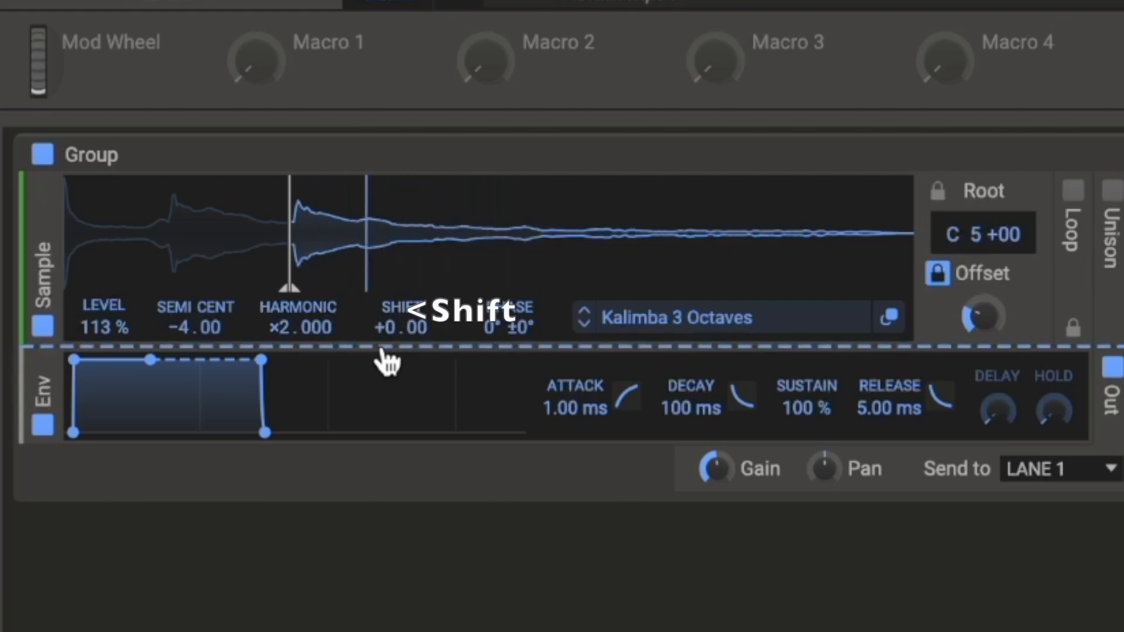
mouse_move(385, 339)
mouse_down()
mouse_move(386, 323)
mouse_move(385, 354)
mouse_up()
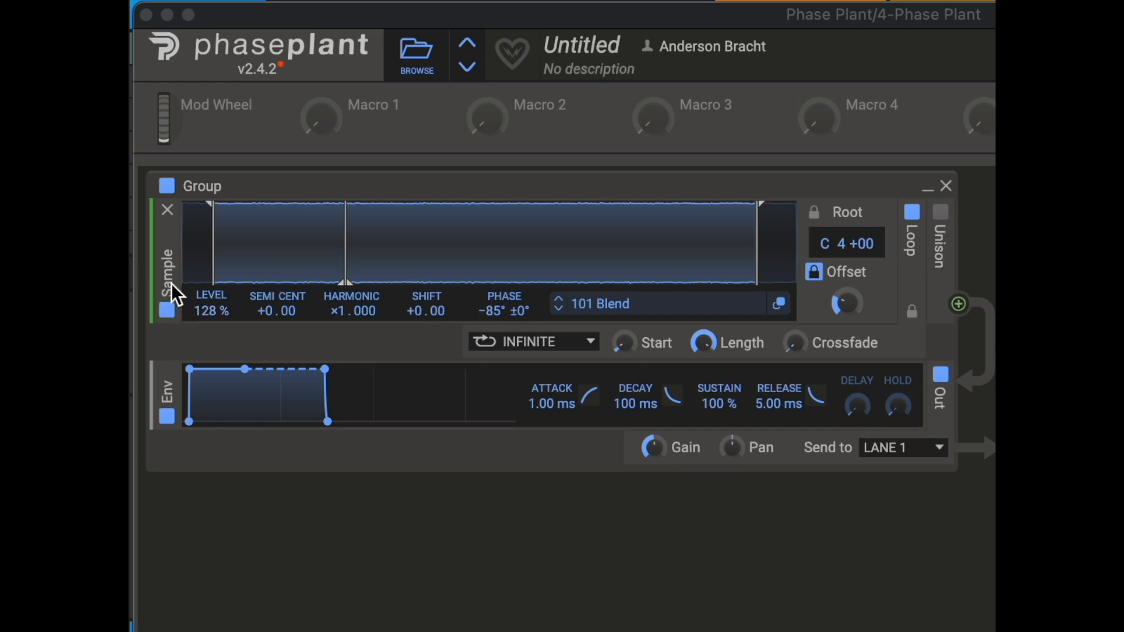
- Duplicate the 101 Blend sampler generator and set the copy's phase to 11° with ±1° randomness
drag(170, 268, 169, 396)
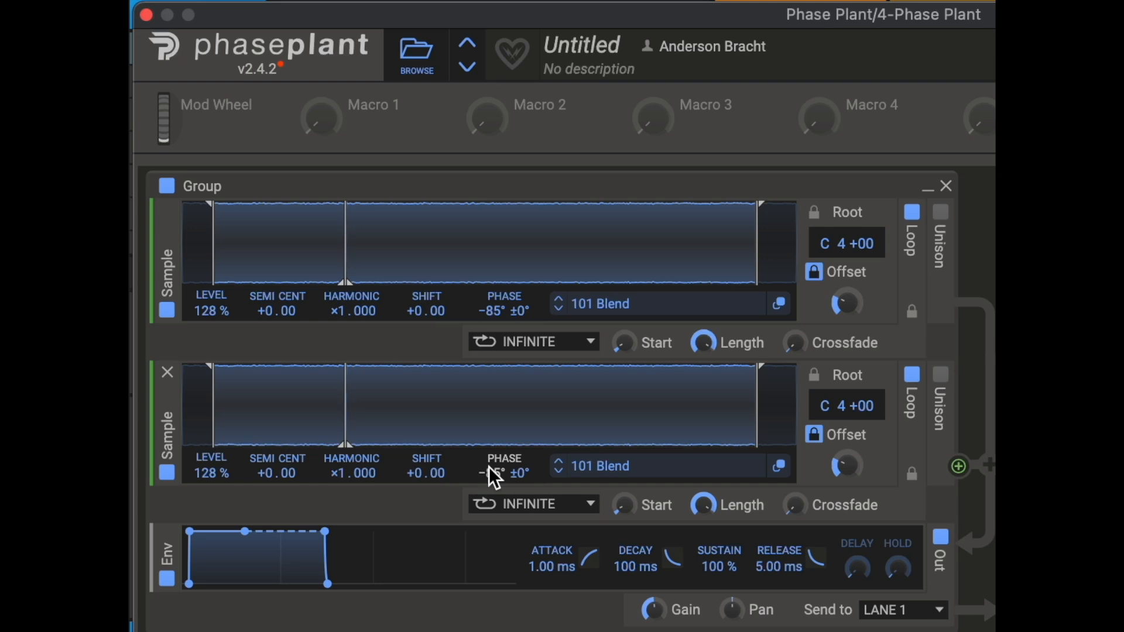
mouse_move(505, 473)
mouse_down()
mouse_move(505, 418)
mouse_move(505, 457)
mouse_up()
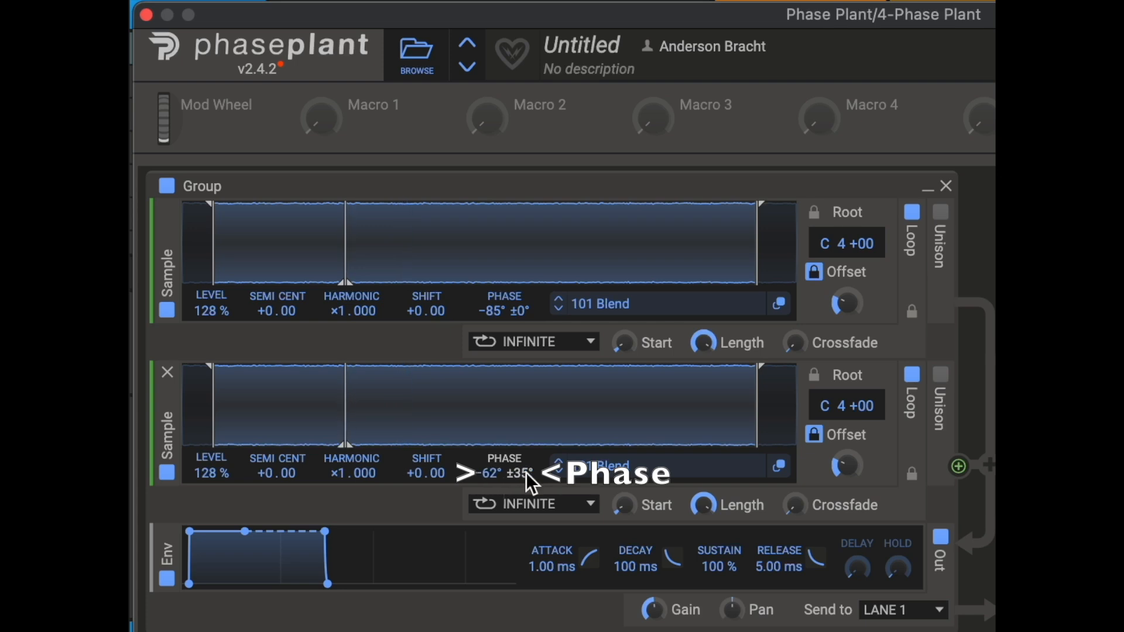
drag(526, 472, 526, 467)
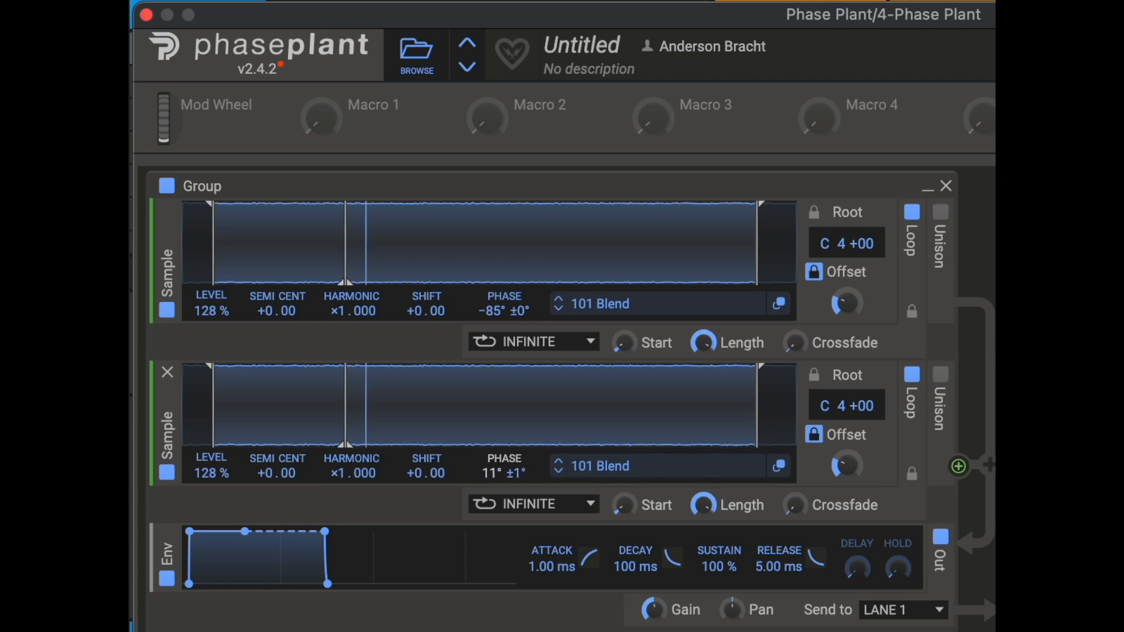
mouse_move(497, 473)
mouse_down()
mouse_move(498, 483)
mouse_move(498, 457)
mouse_move(498, 494)
mouse_up()
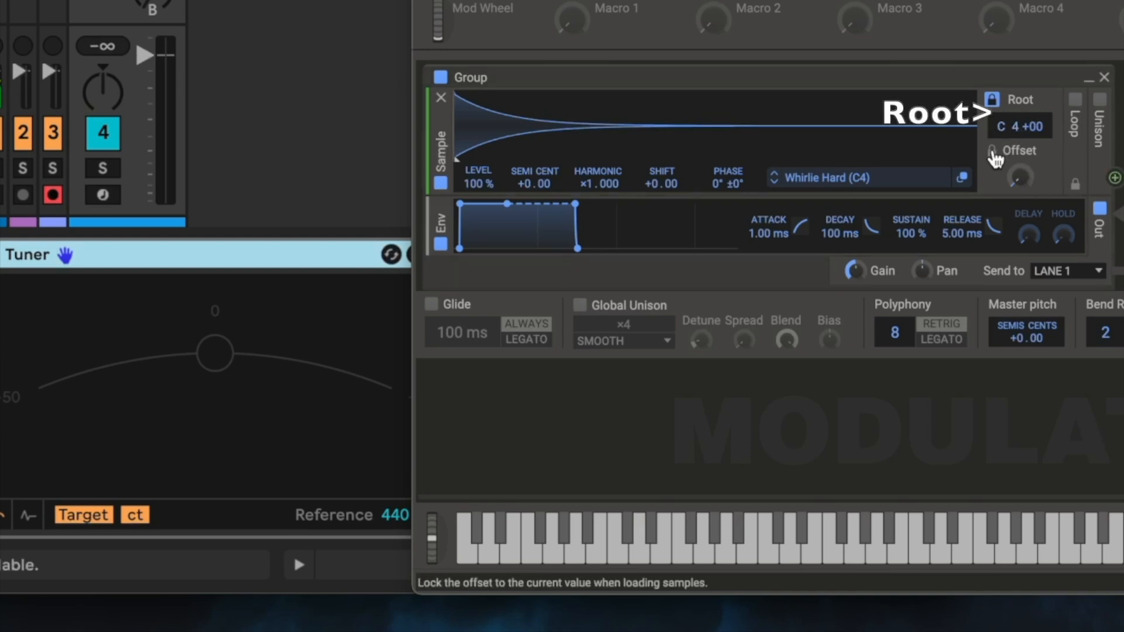
- Play several notes on the Whirlie Hard (C4) sample and check their pitch in the tuner
key(a)
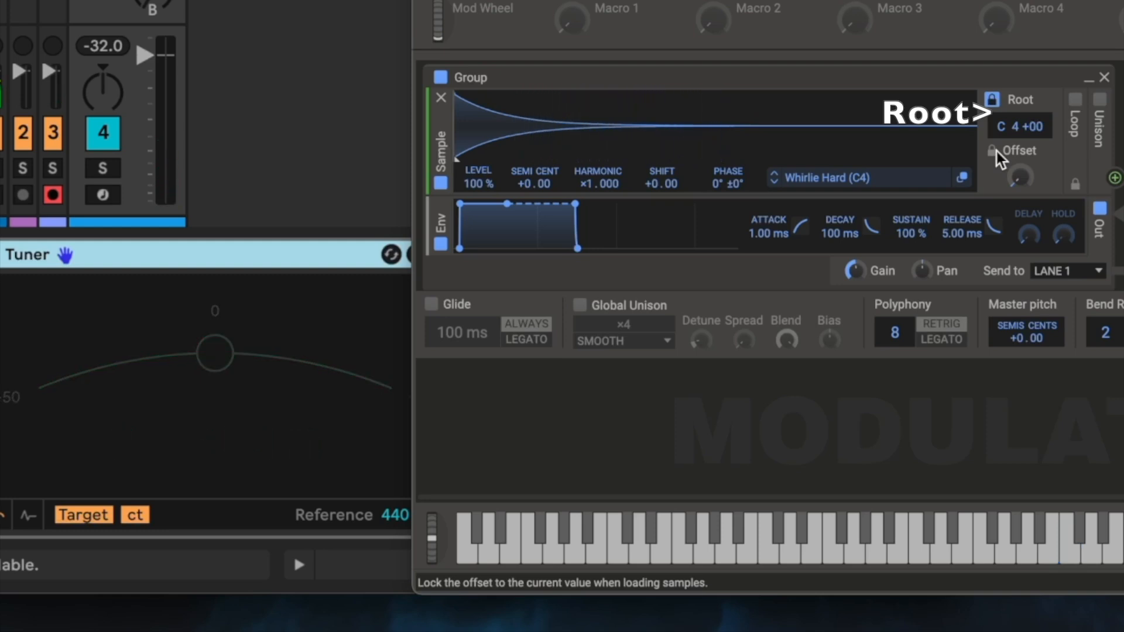
key(a)
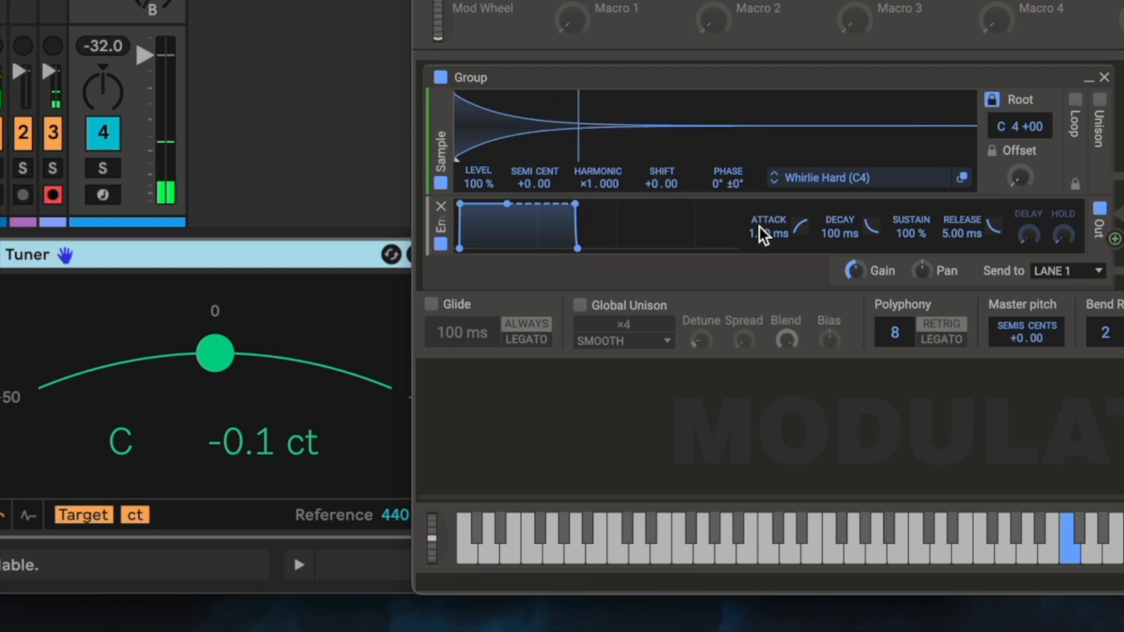
key(g)
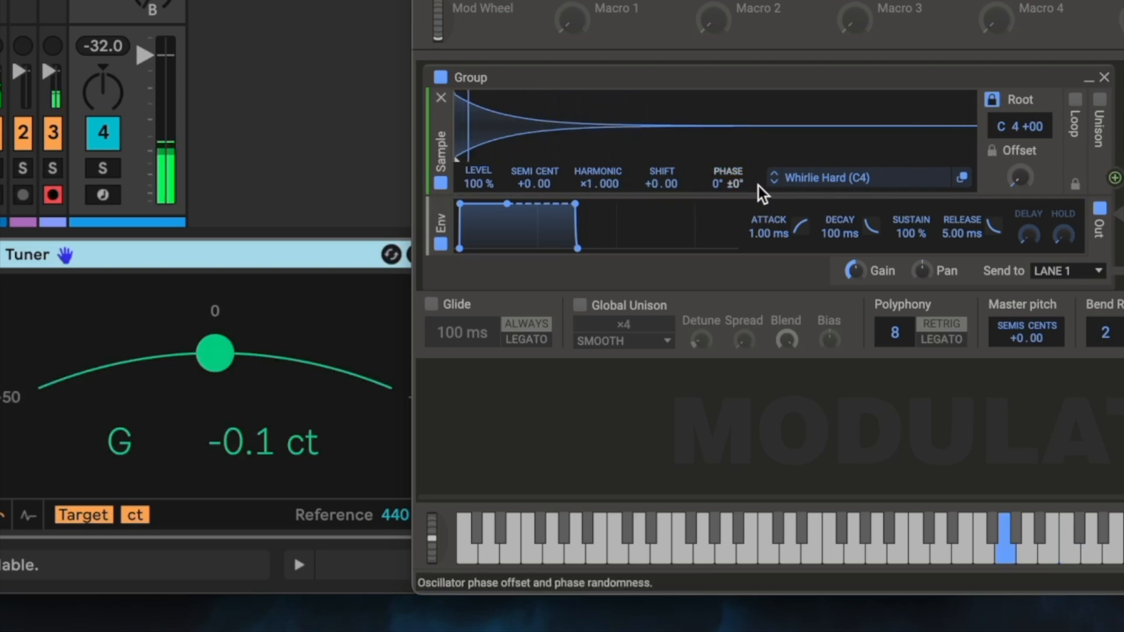
key(d)
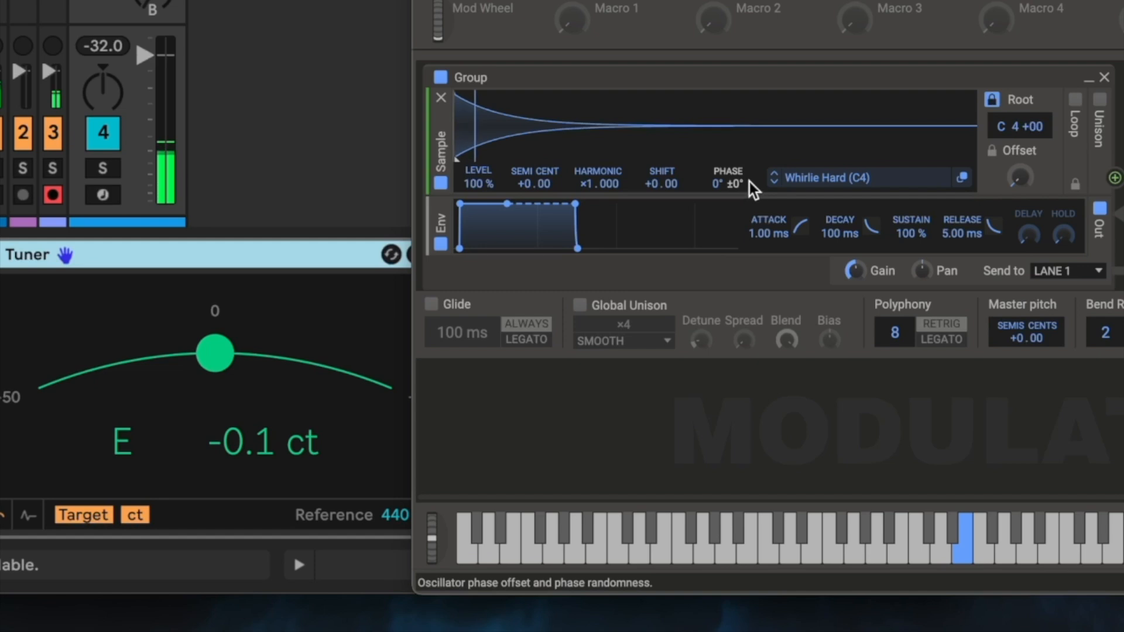
key(g)
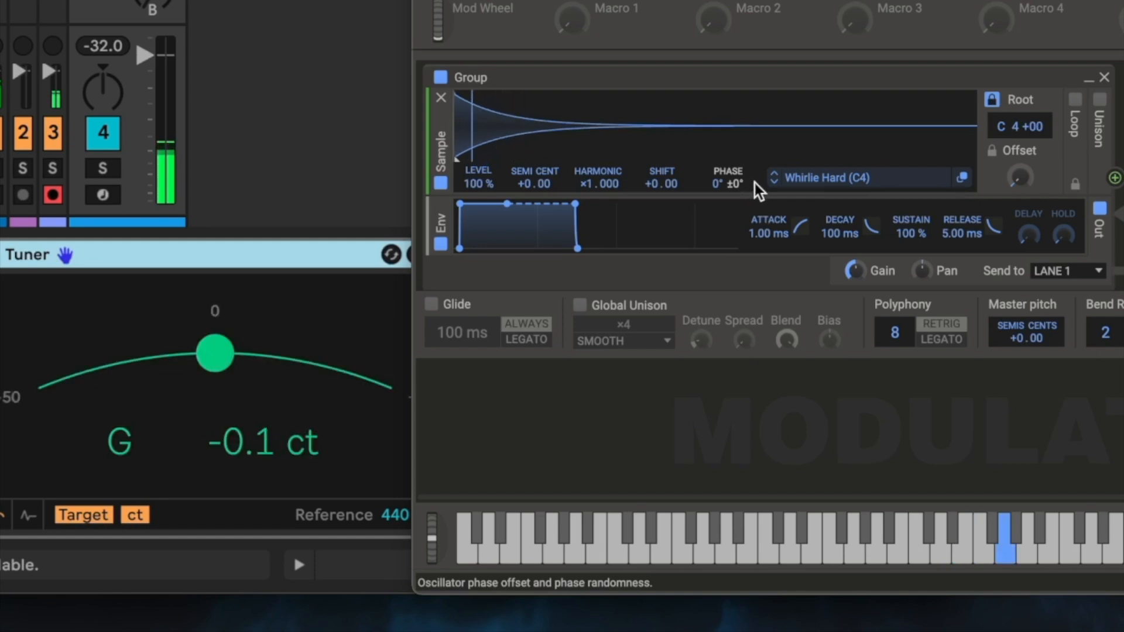
key(j)
key(k)
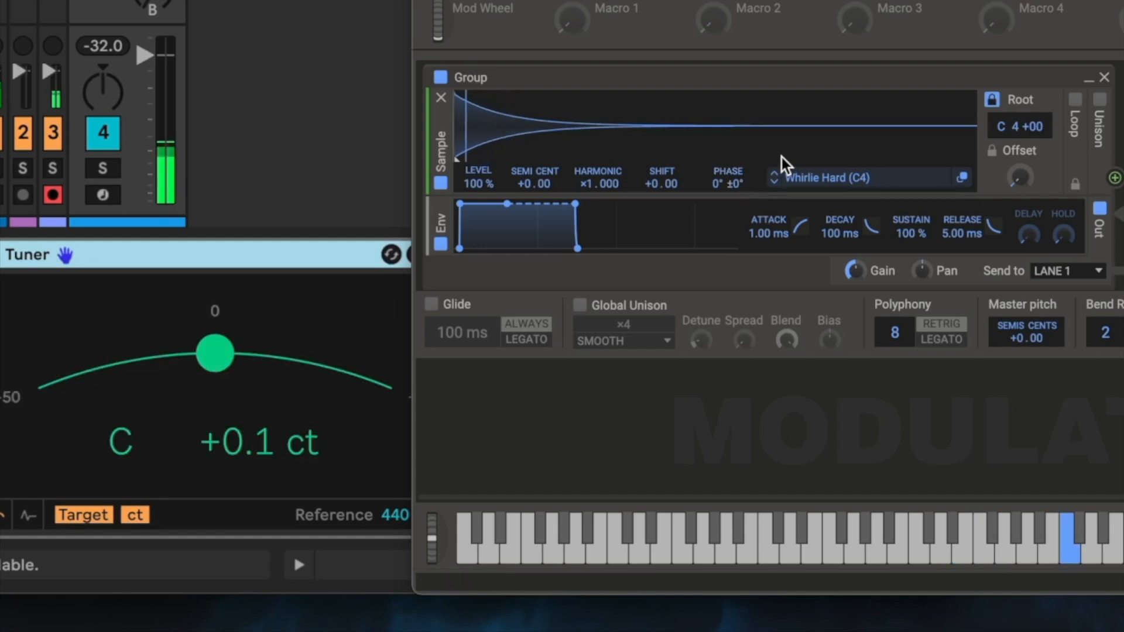
- Try changing the sample's Root note while playing, then return it to C 4 +00
mouse_move(1002, 132)
mouse_down()
mouse_move(1002, 109)
mouse_move(1002, 145)
mouse_up()
key(k)
click(1002, 131)
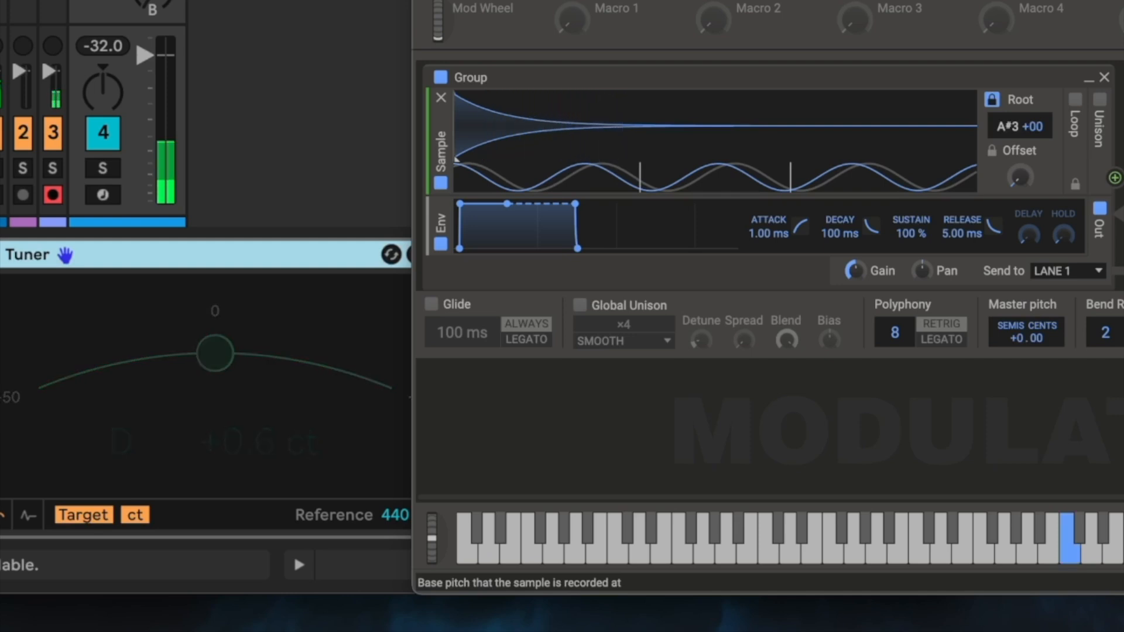
drag(1002, 146, 1006, 89)
drag(1083, 164, 1083, 216)
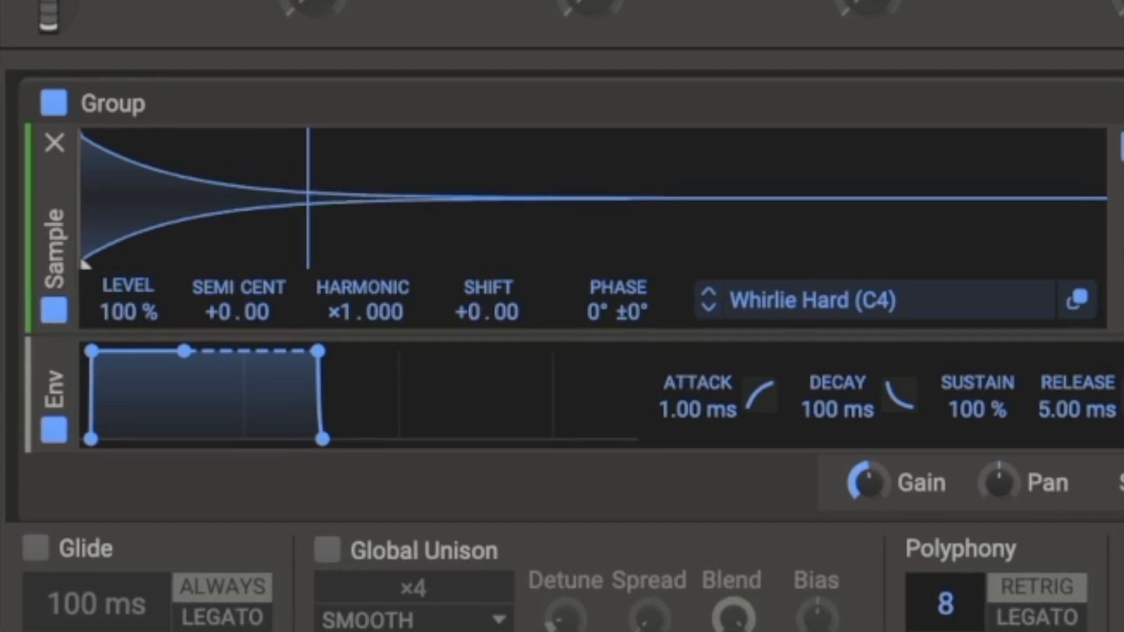
drag(1045, 170, 1003, 125)
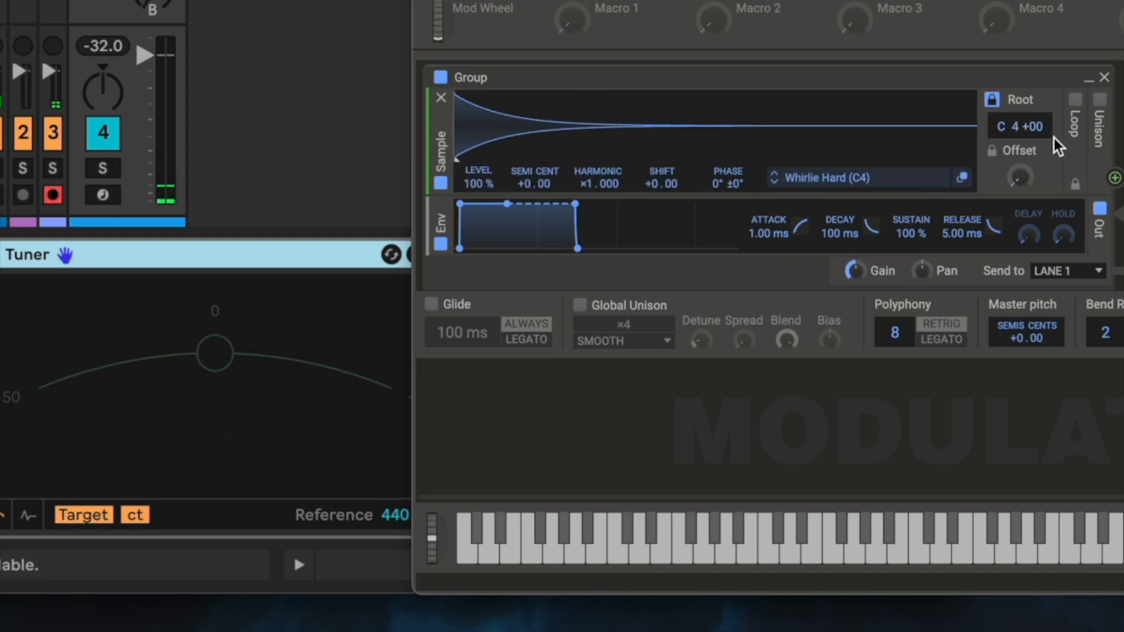
- Unlock the root and enable Loop on the 808 oracle10 sample in Sustain mode
click(994, 102)
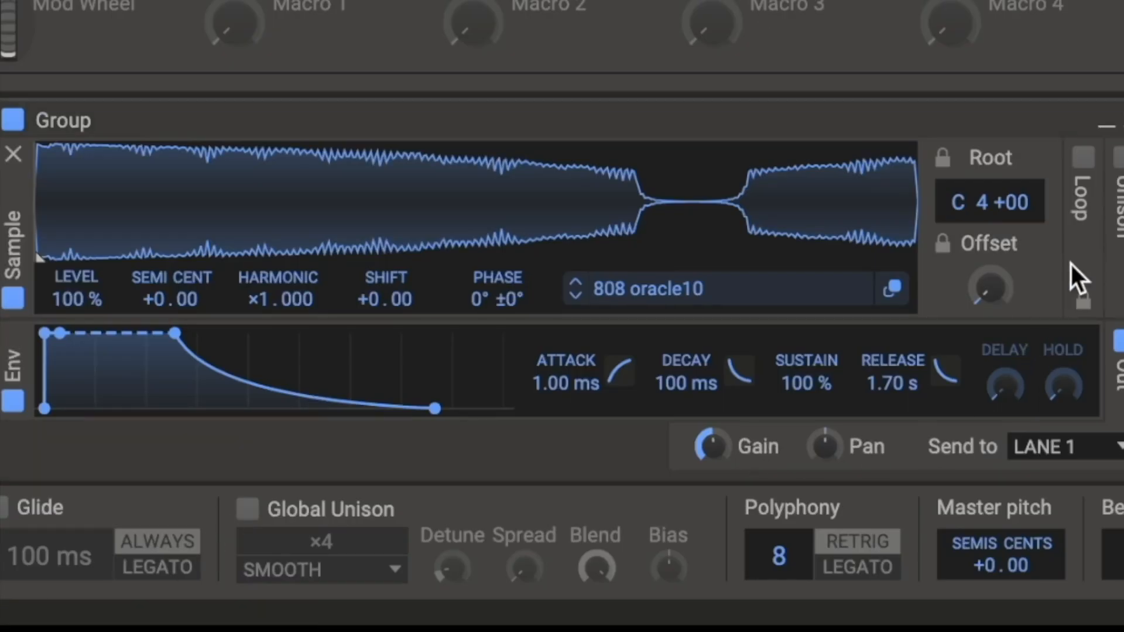
click(1084, 157)
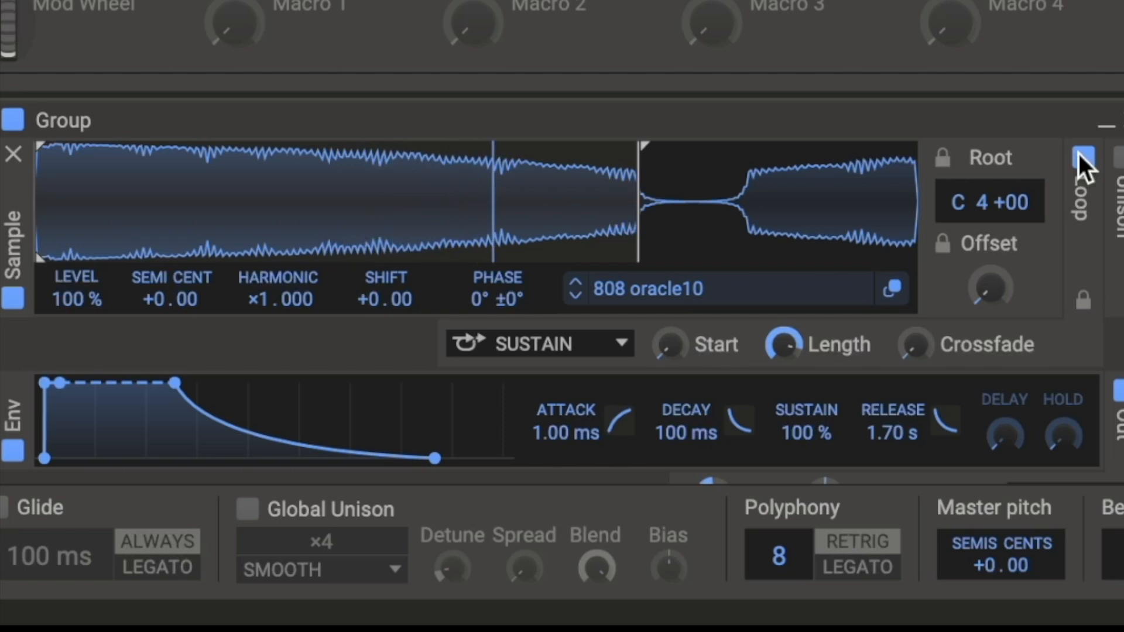
click(1079, 155)
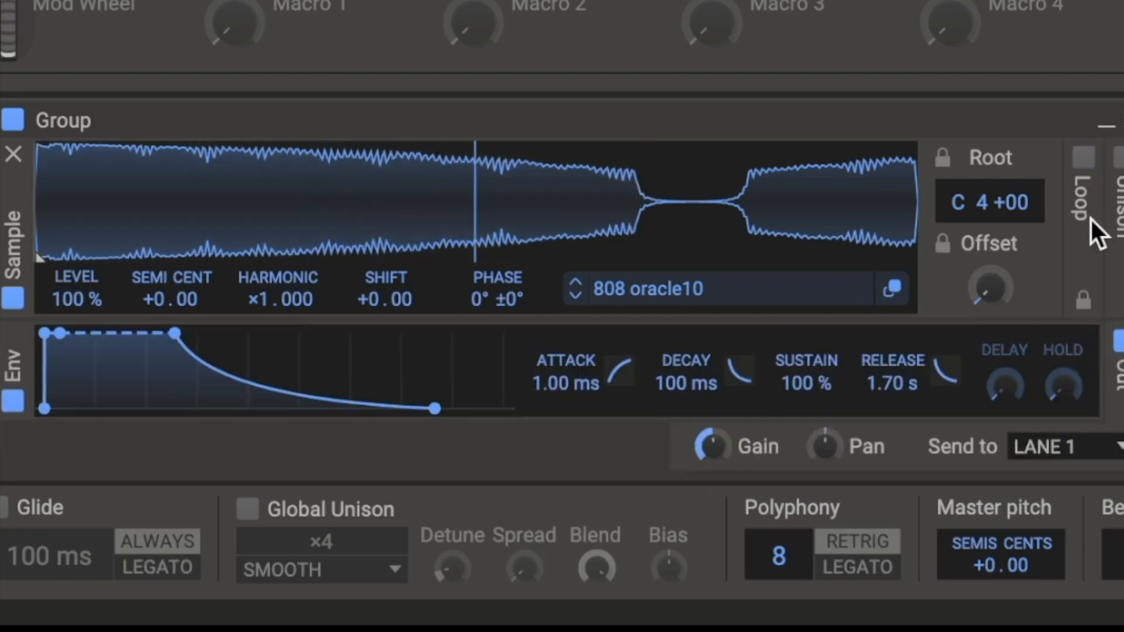
click(1083, 155)
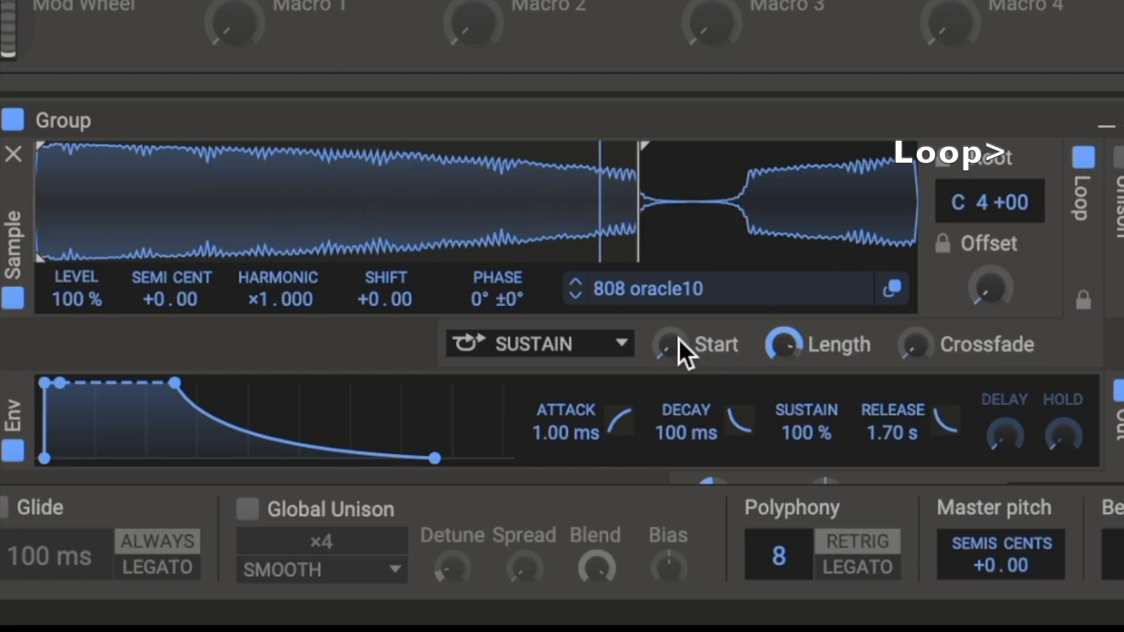
- Adjust the loop Start and Length knobs to reposition the sustain loop region
drag(670, 342, 670, 294)
mouse_move(788, 342)
mouse_down()
mouse_move(788, 411)
mouse_move(781, 341)
mouse_up()
drag(658, 339, 662, 341)
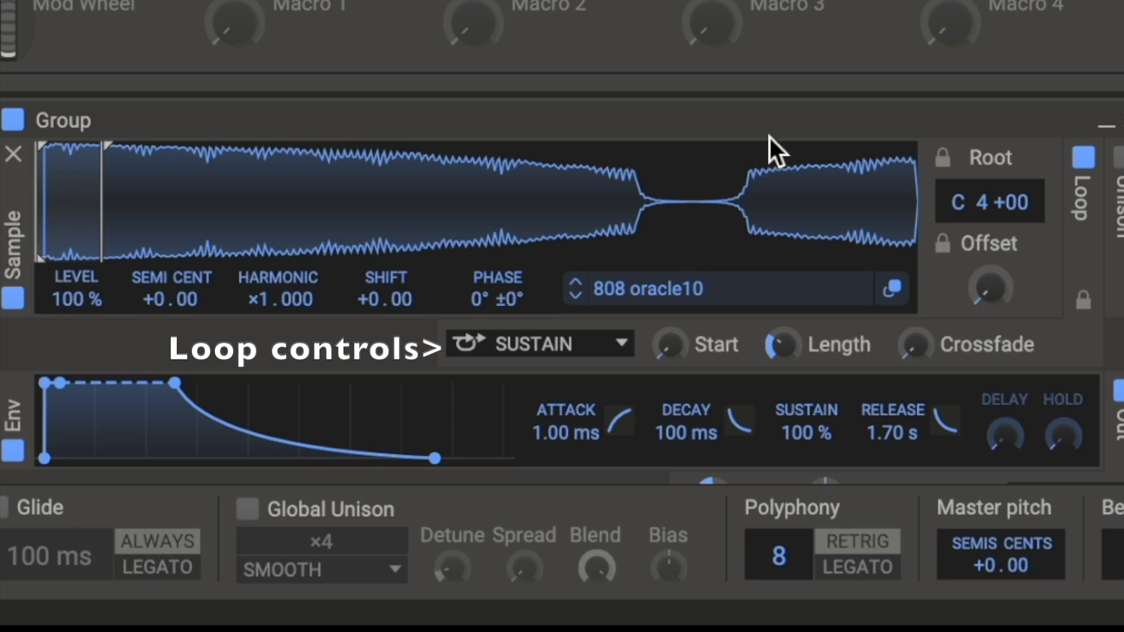
drag(783, 346, 781, 378)
mouse_move(670, 345)
mouse_down()
mouse_move(670, 327)
mouse_move(667, 340)
mouse_up()
drag(776, 345, 777, 358)
- Toggle Loop off and back on, then shorten the loop Length
click(1084, 157)
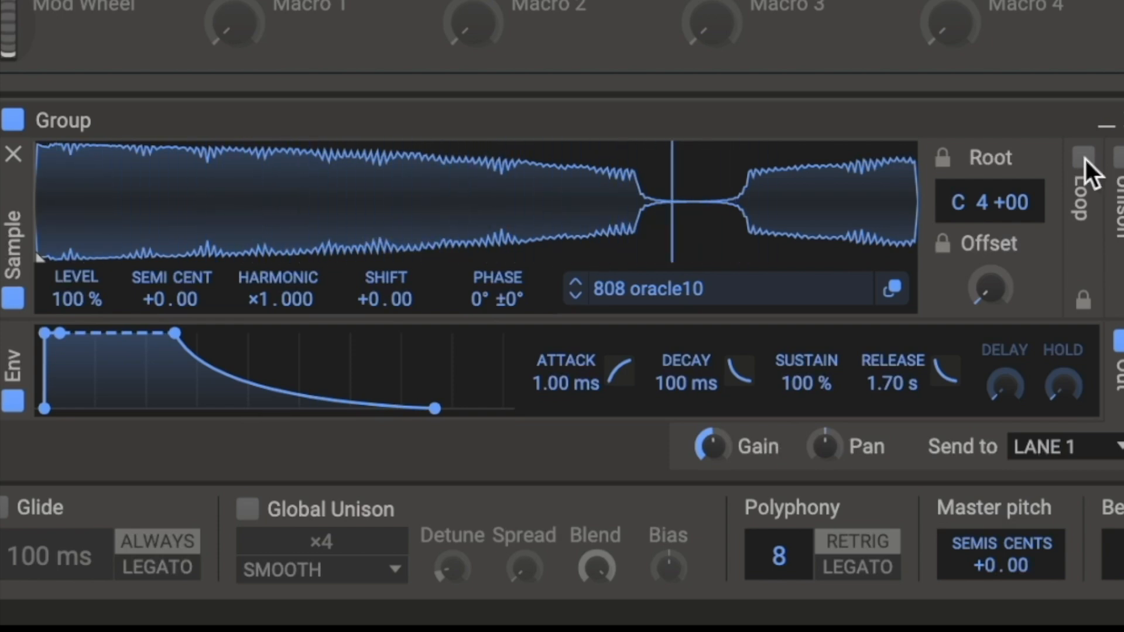
click(1084, 155)
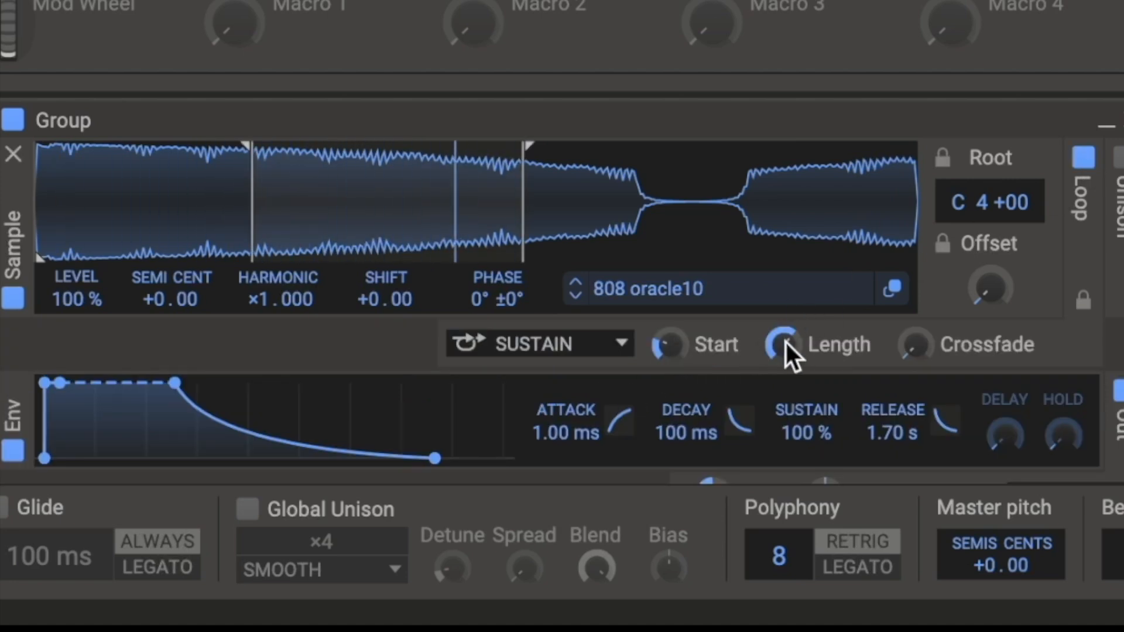
drag(789, 338, 789, 310)
mouse_move(783, 344)
mouse_down()
mouse_move(783, 363)
mouse_move(790, 339)
mouse_up()
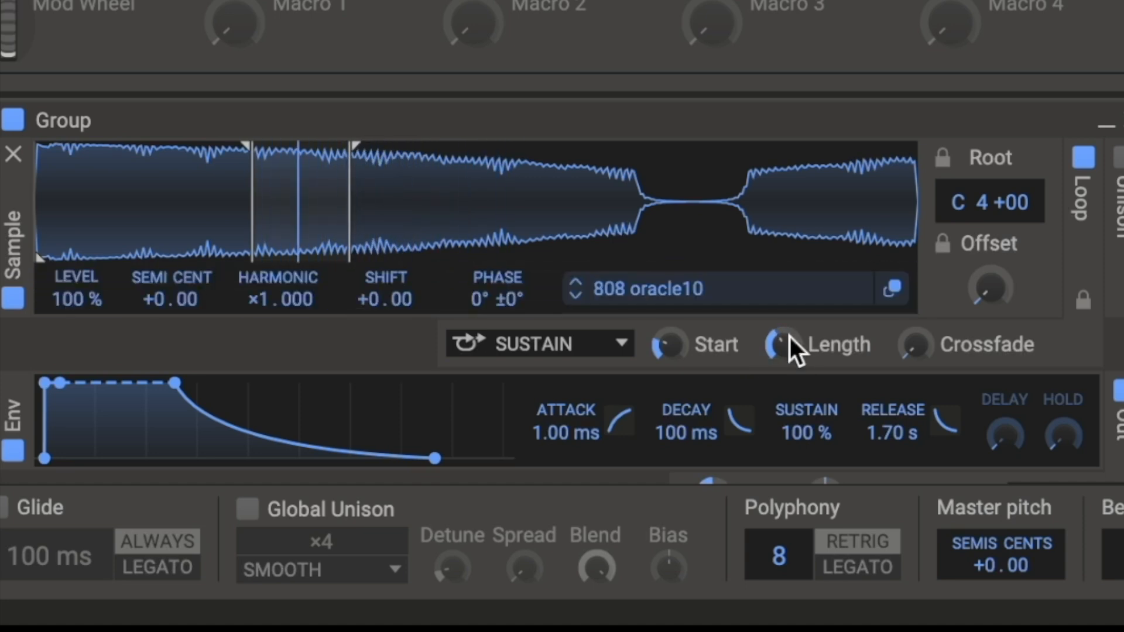
- Fine-tune the loop Start and Length knobs on the 808 oracle10 sample
mouse_move(701, 346)
mouse_down()
mouse_move(701, 336)
mouse_move(677, 349)
mouse_move(662, 329)
mouse_move(660, 343)
mouse_up()
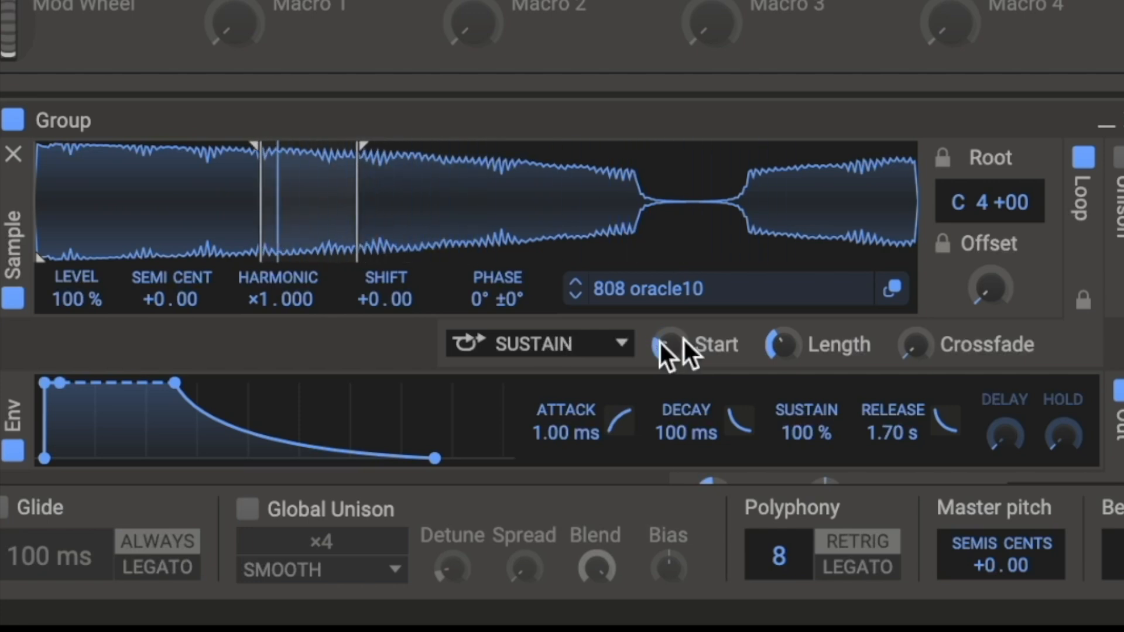
mouse_move(797, 343)
mouse_down()
mouse_move(797, 361)
mouse_move(796, 332)
mouse_move(794, 340)
mouse_up()
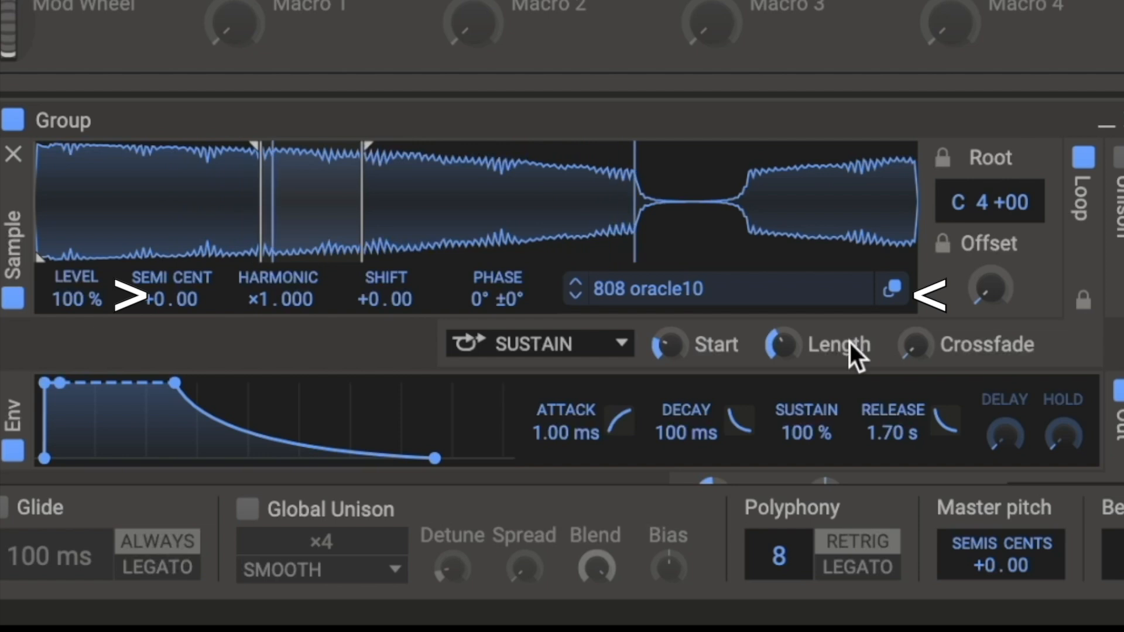
drag(797, 344, 782, 340)
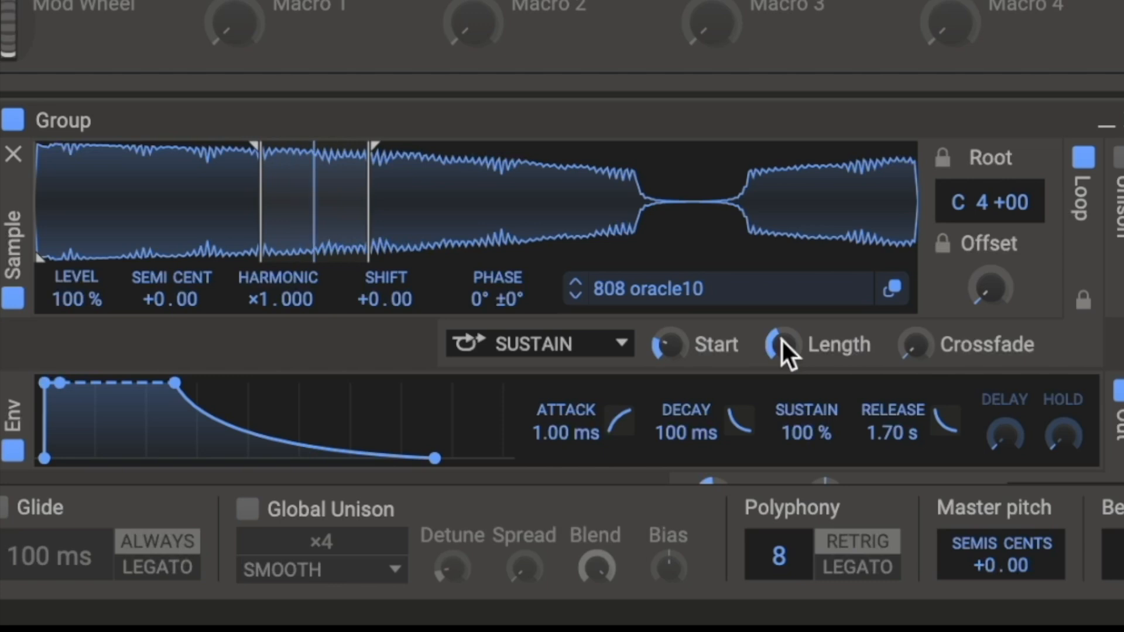
drag(785, 343, 803, 340)
- Raise the loop Crossfade amount and slightly lengthen the loop
drag(914, 346, 915, 293)
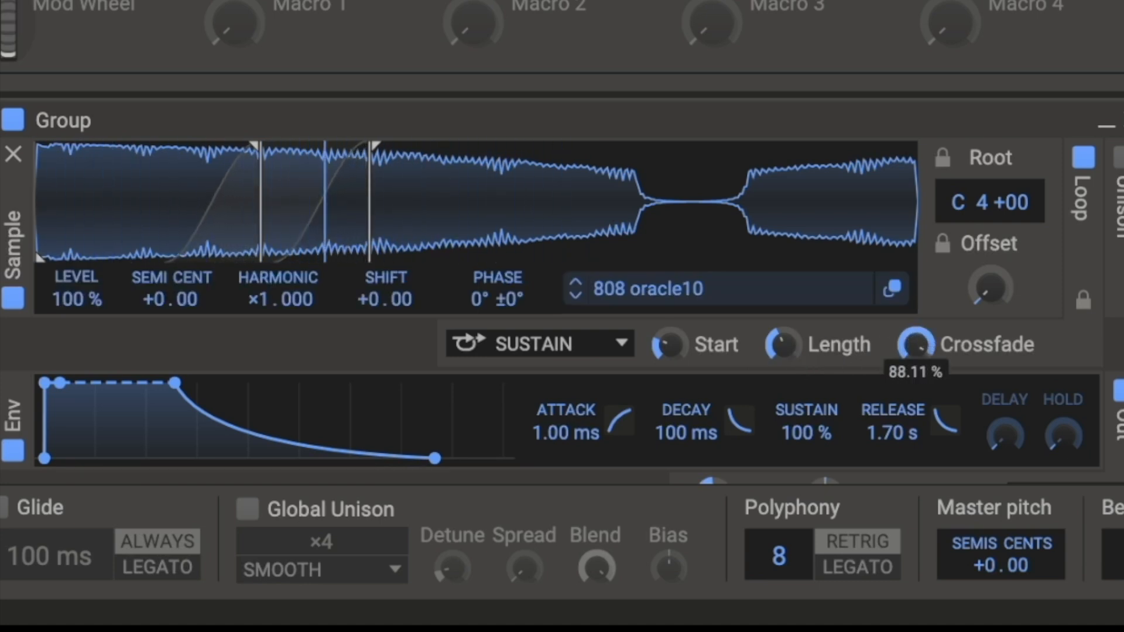
drag(784, 344, 794, 348)
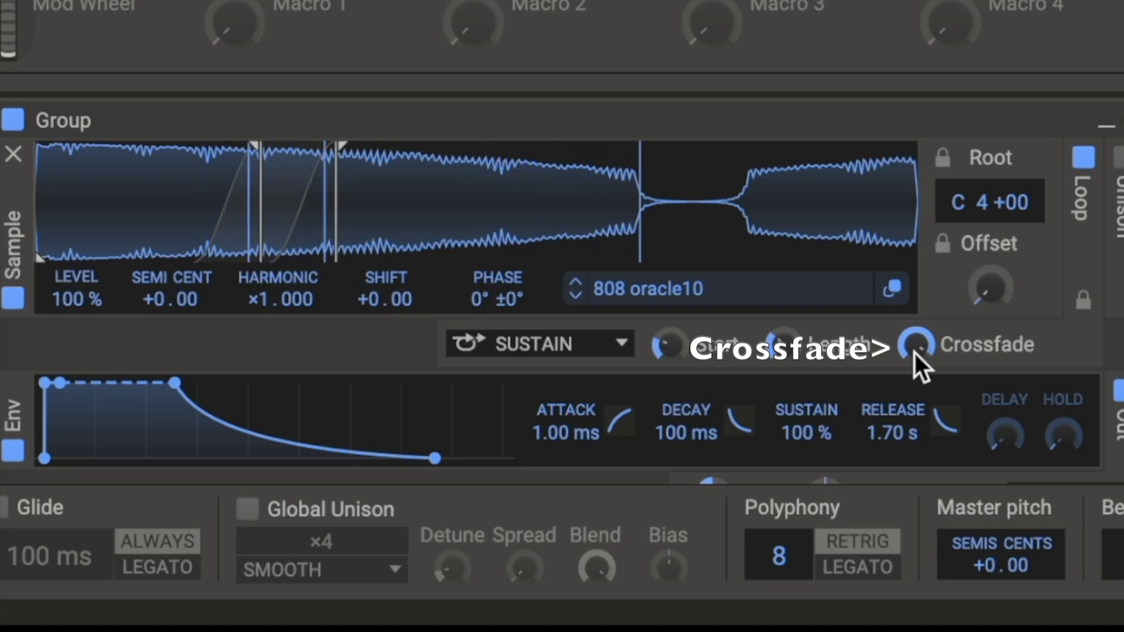
drag(913, 353, 914, 388)
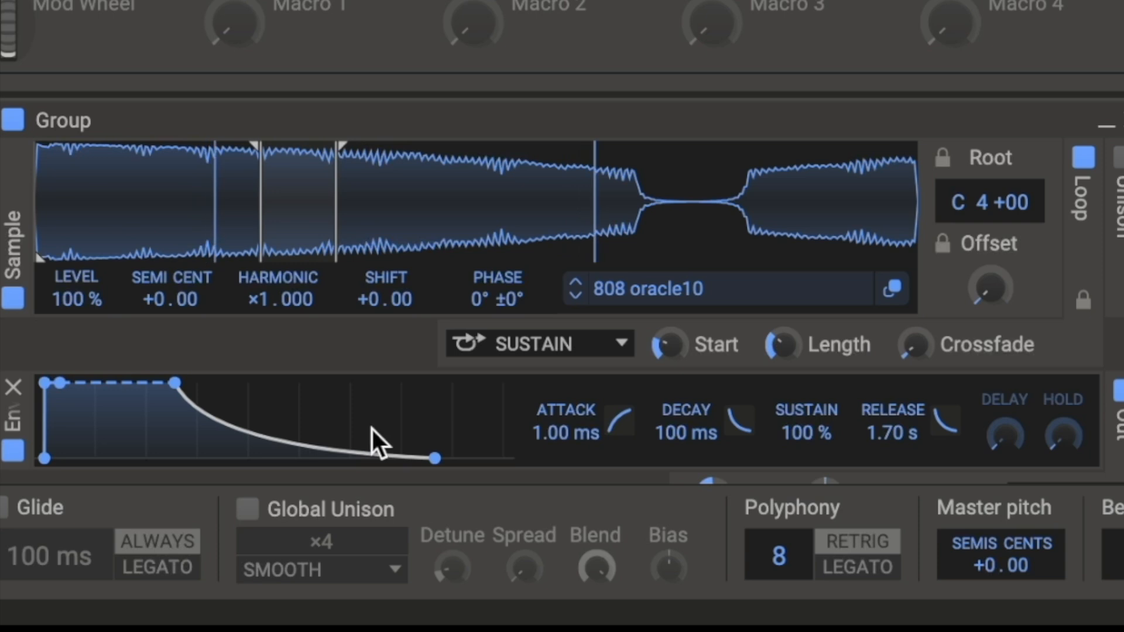
- Try the Sustain and Ping Pong loop modes, then set the loop mode to Reverse
click(614, 346)
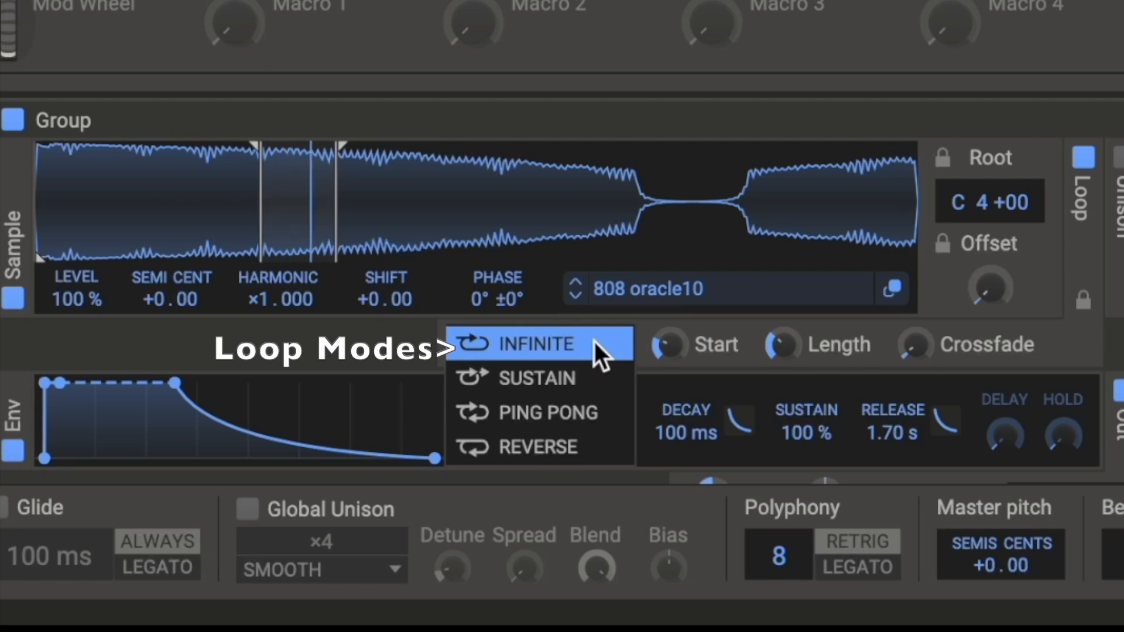
click(575, 379)
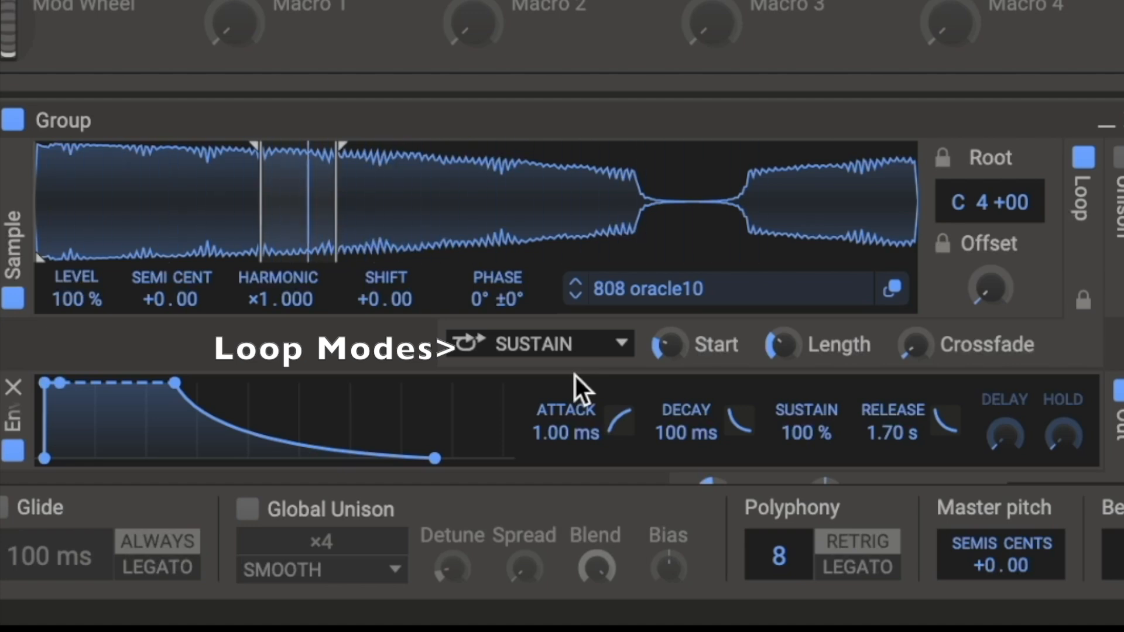
click(614, 351)
click(595, 413)
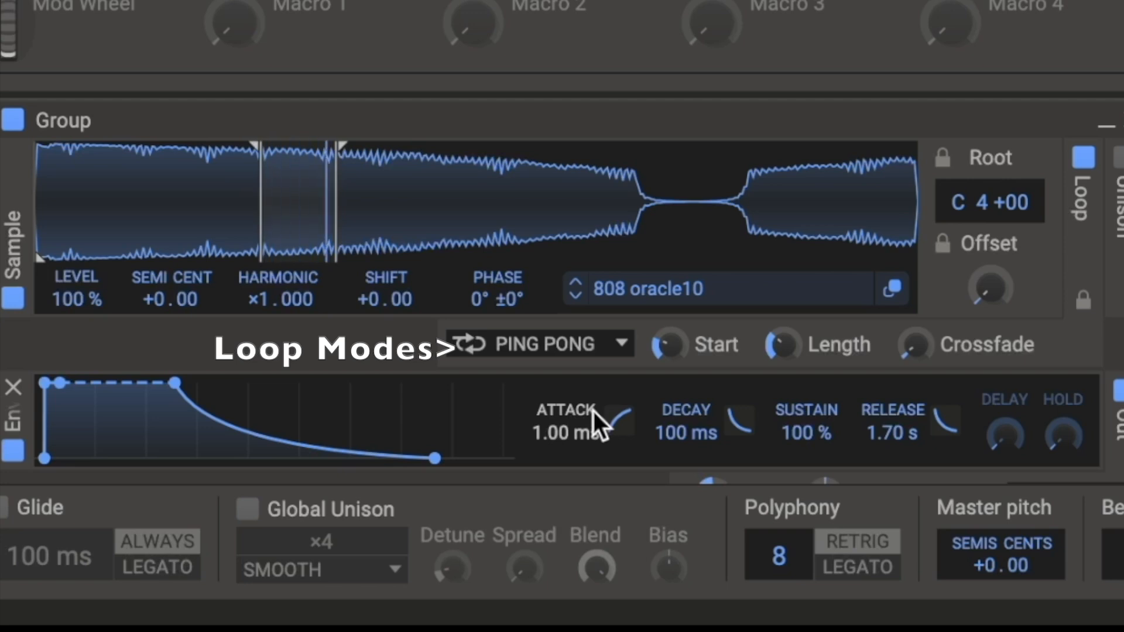
click(615, 349)
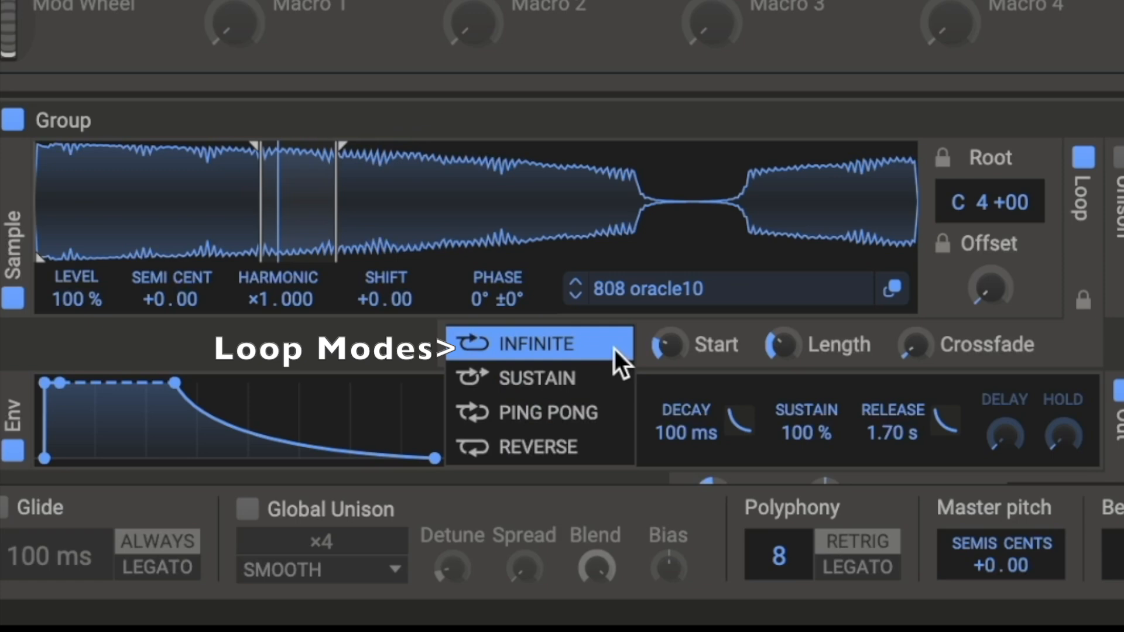
click(580, 440)
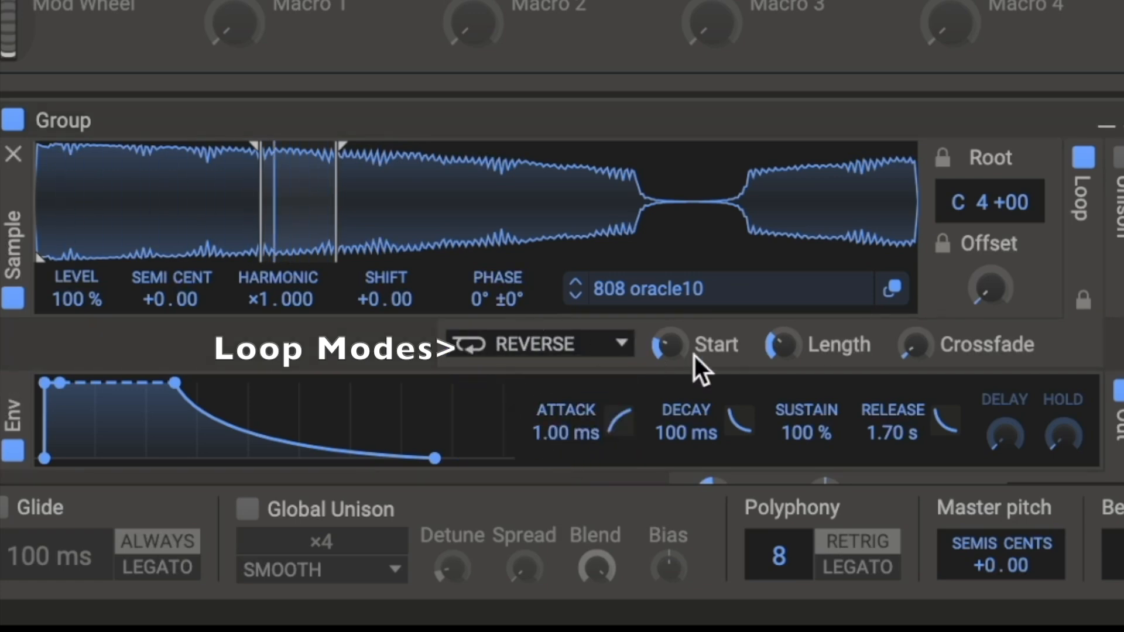
mouse_move(784, 347)
mouse_down()
mouse_move(784, 322)
mouse_move(784, 346)
mouse_up()
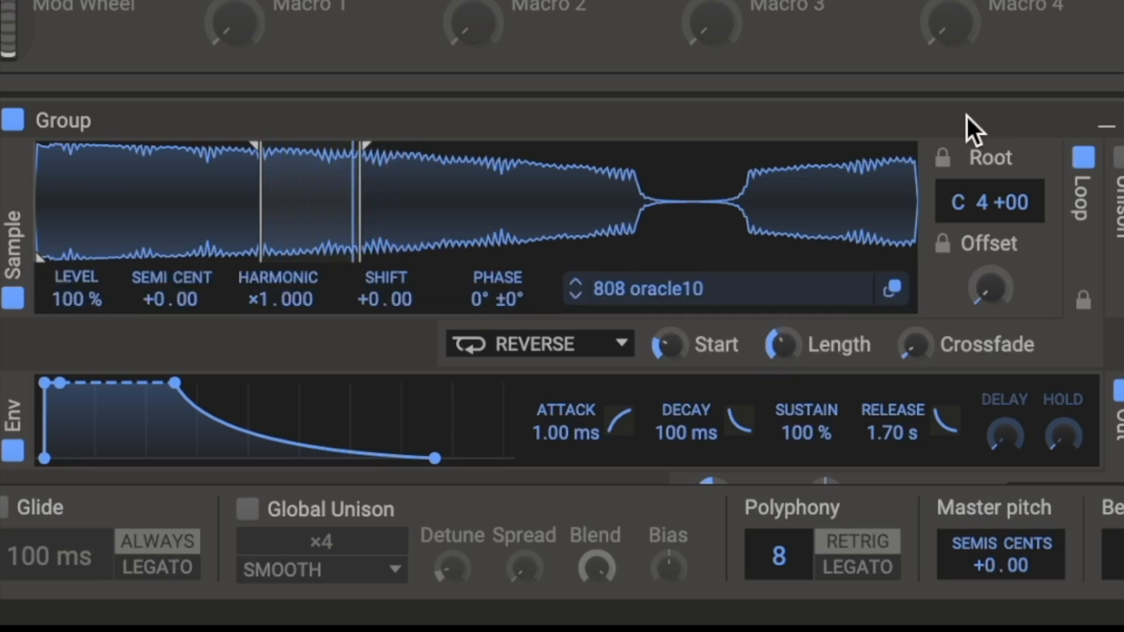
- Enable Unison on the Bass Electric (G2) sample oscillator
click(1084, 300)
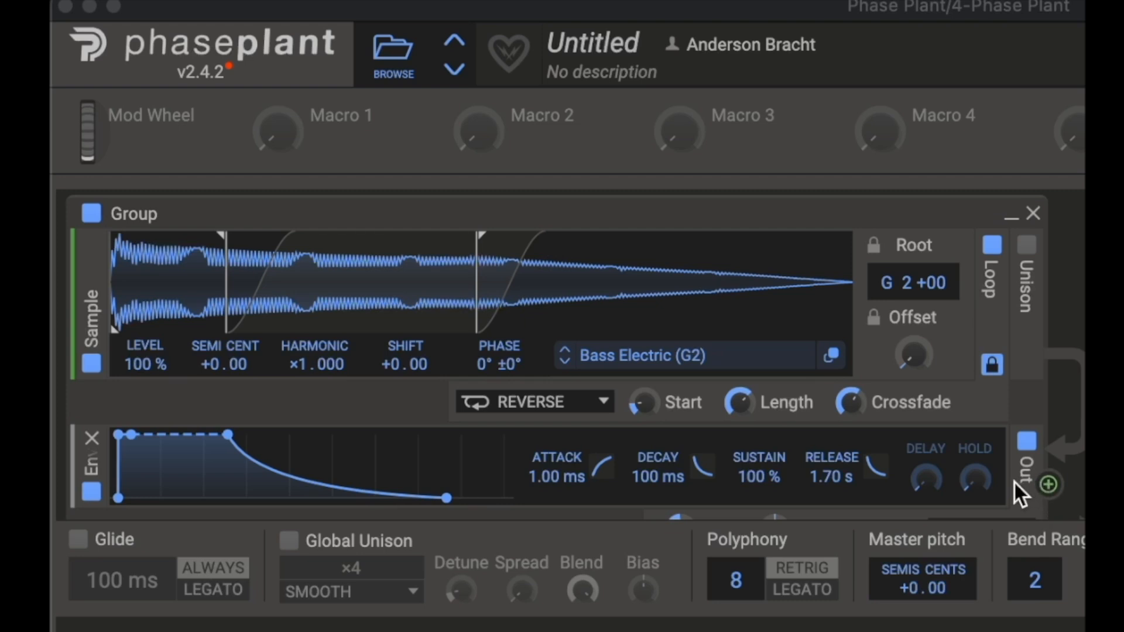
click(1027, 251)
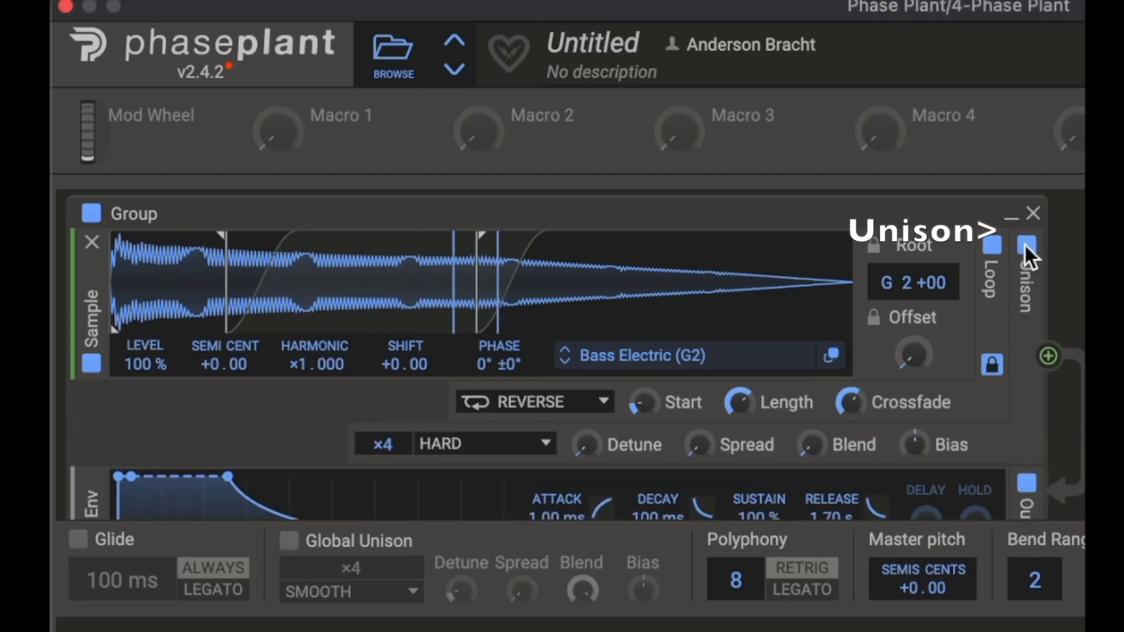
click(1025, 252)
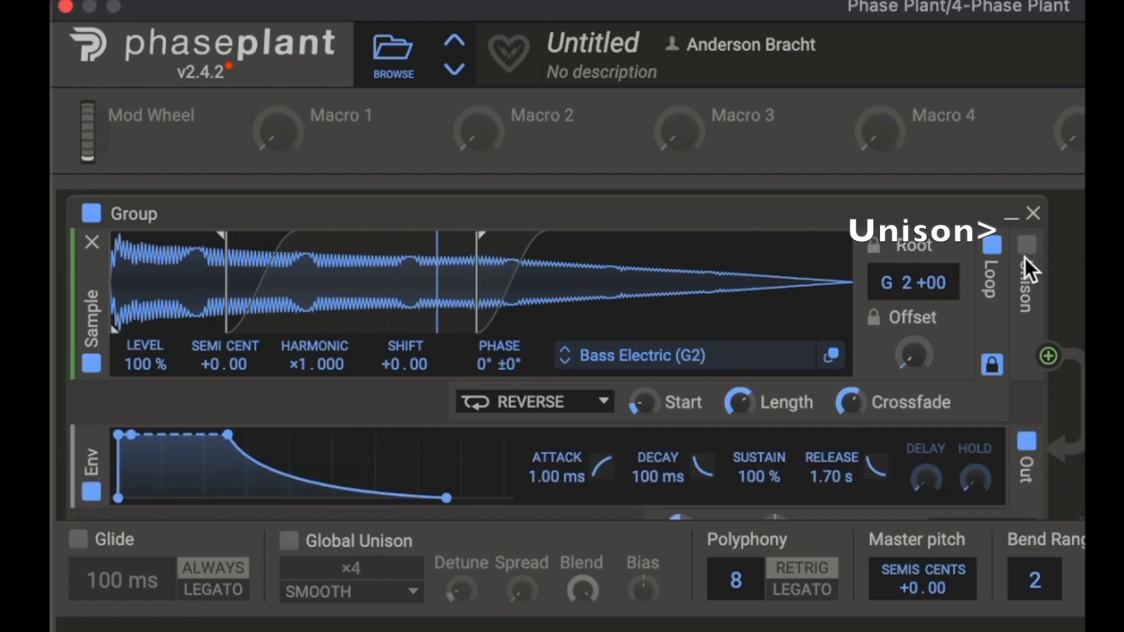
click(1028, 245)
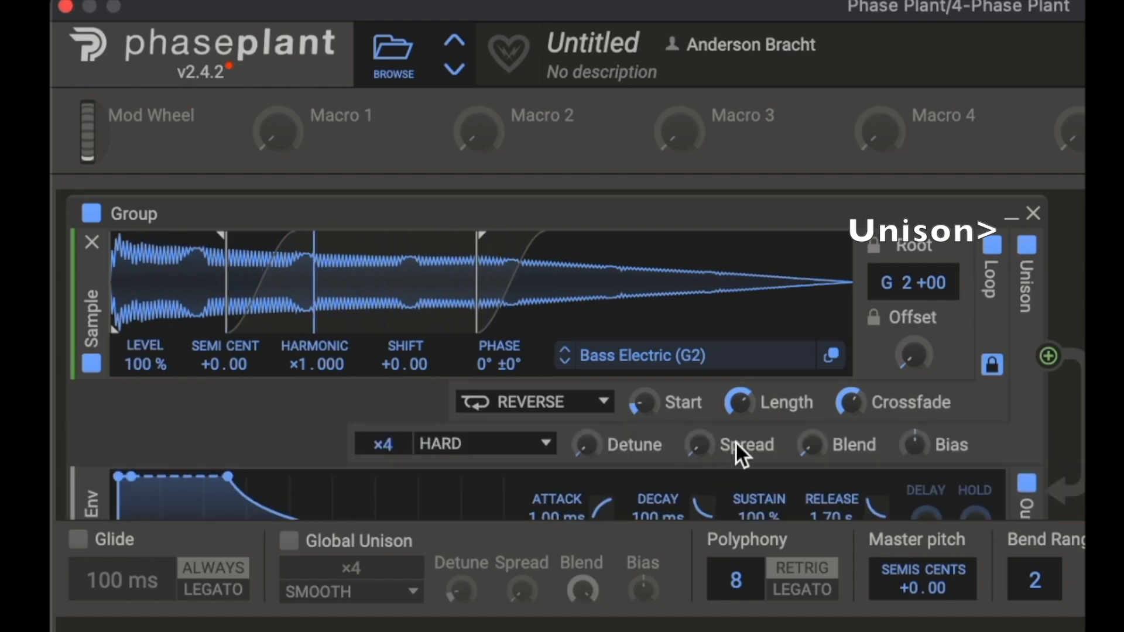
- Set unison Spread and Blend to about 61% and raise Detune, then toggle Unison off and on to compare
drag(585, 444, 700, 409)
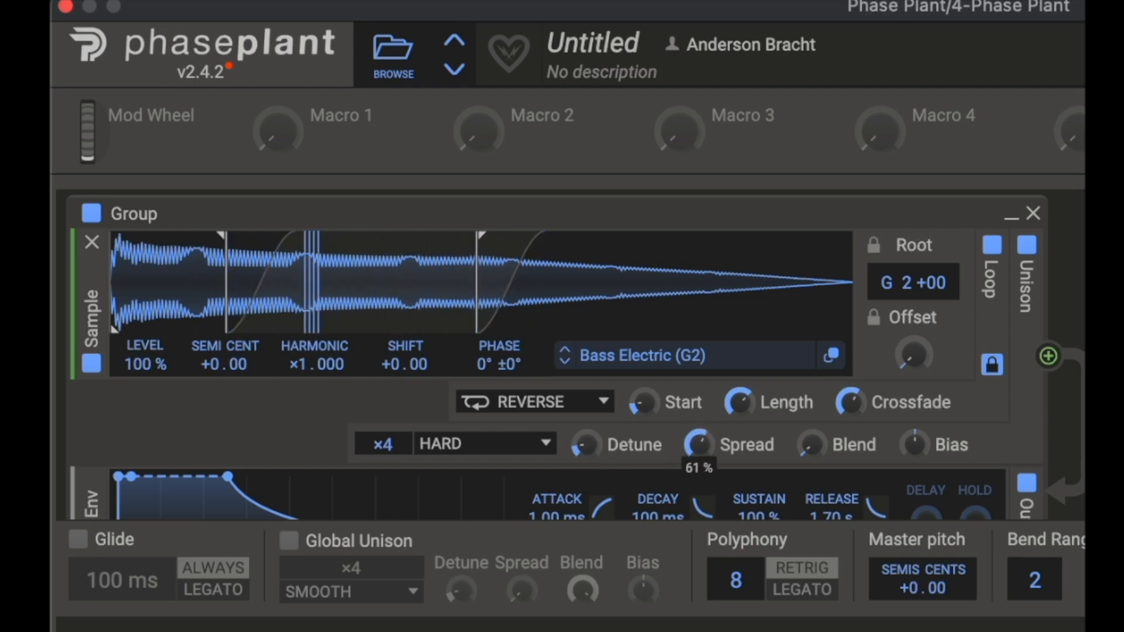
drag(611, 445, 586, 444)
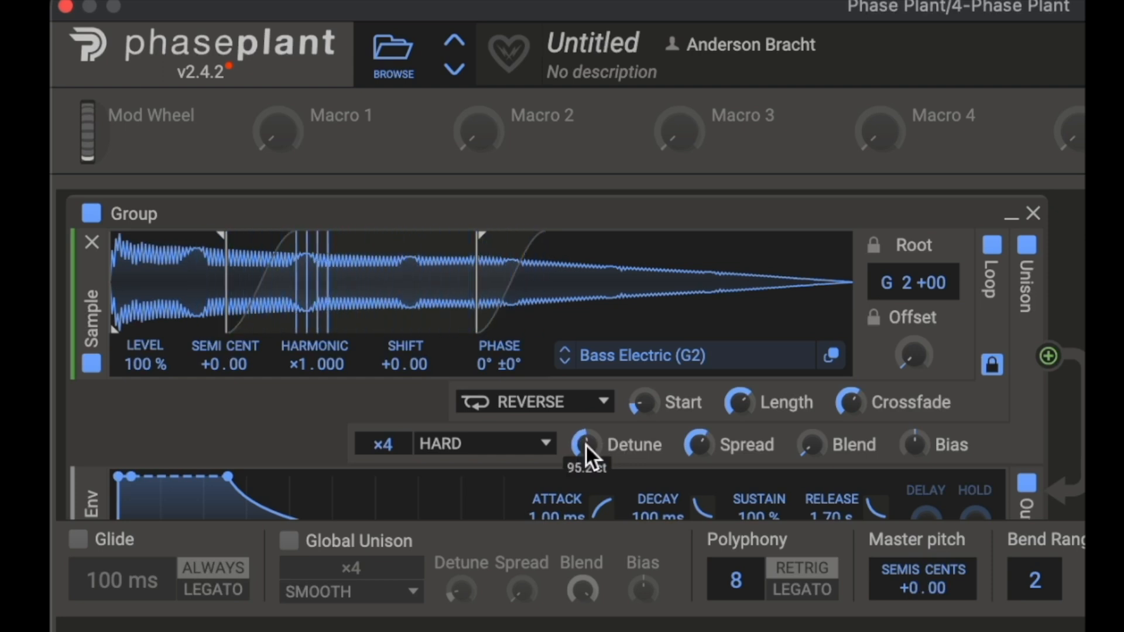
drag(811, 446, 811, 412)
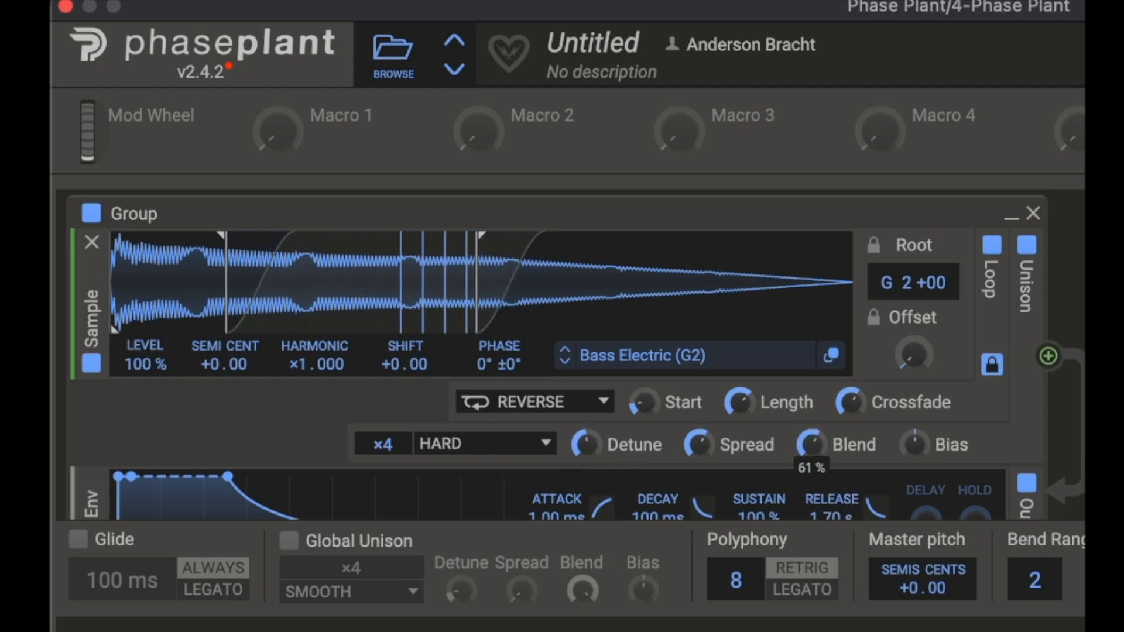
mouse_move(586, 445)
mouse_down()
mouse_move(585, 410)
mouse_move(585, 465)
mouse_move(577, 451)
mouse_up()
click(1029, 258)
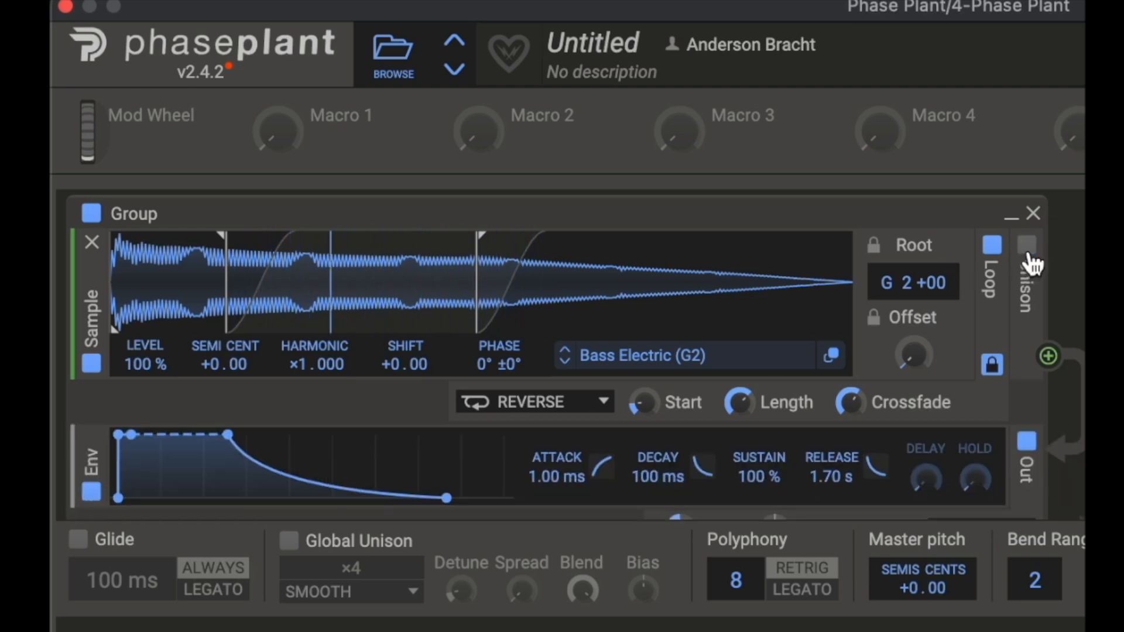
click(1029, 257)
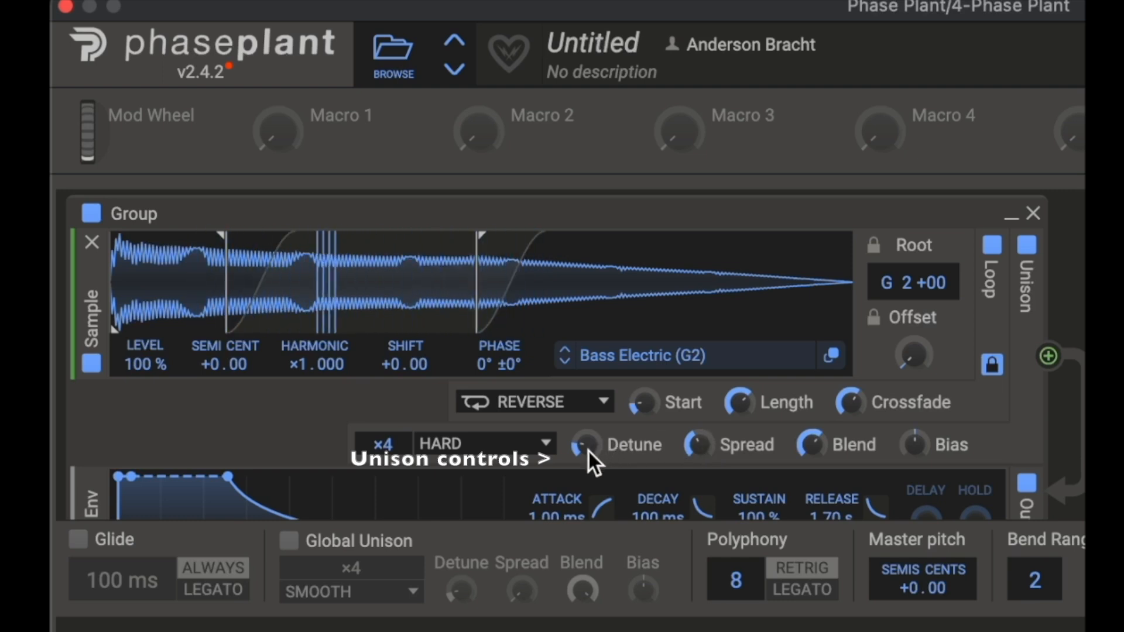
- Set the unison voice count to ×8 and Detune to about 5.8 ct
drag(586, 445, 586, 449)
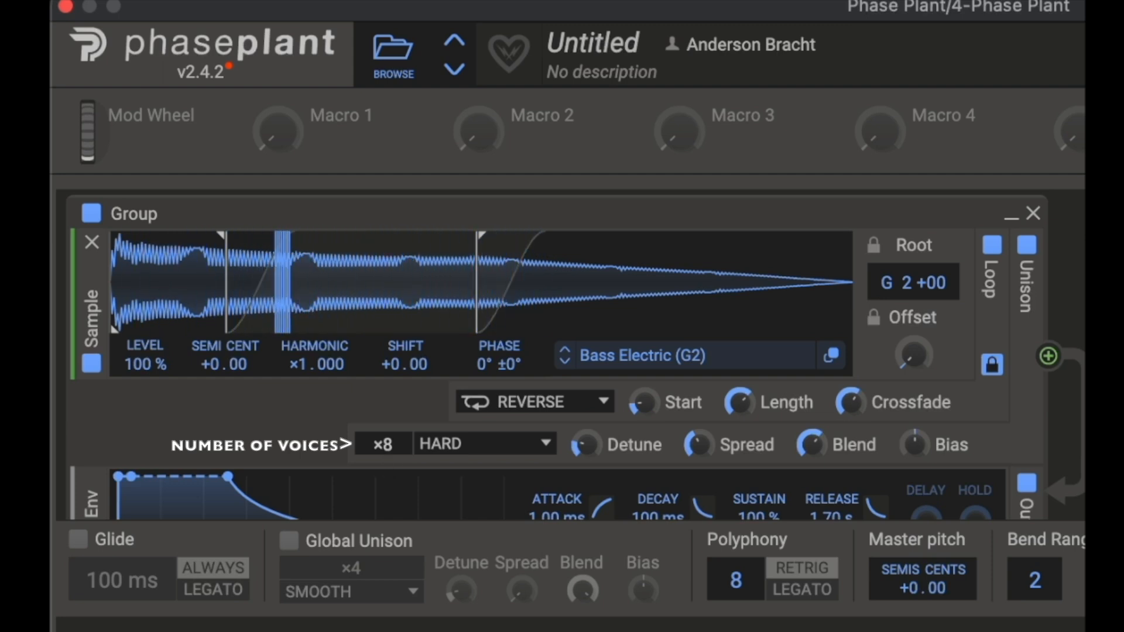
drag(586, 447, 585, 444)
drag(699, 445, 699, 444)
drag(588, 445, 588, 441)
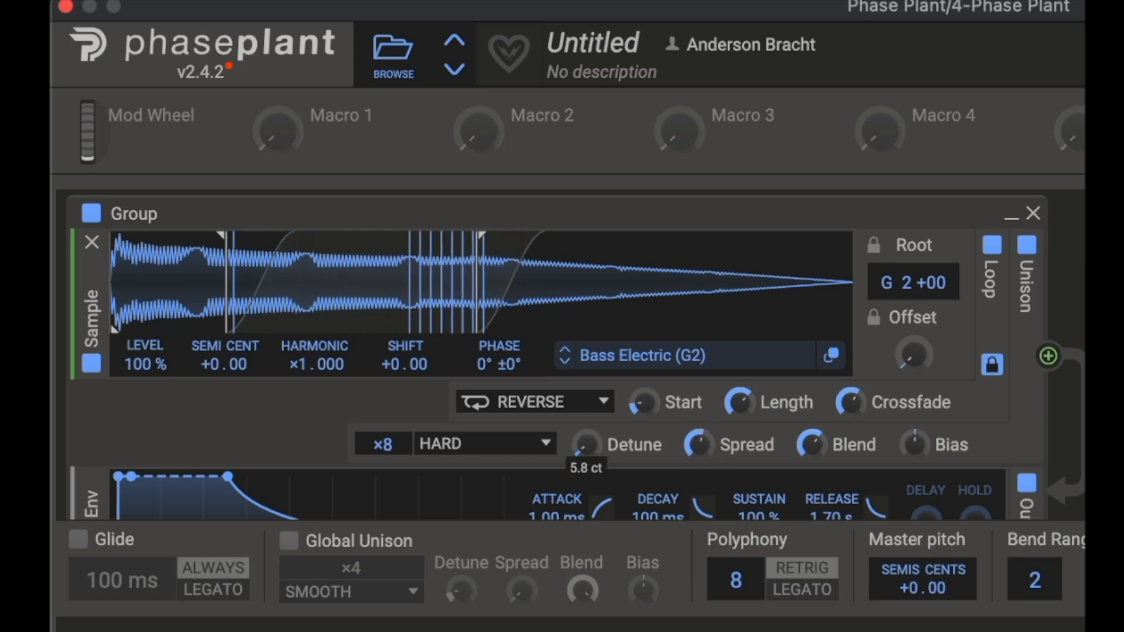
- Open the unison mode list without changing it, then set Detune to about 17.9 ct, Spread to about 81% and raise Blend
click(539, 443)
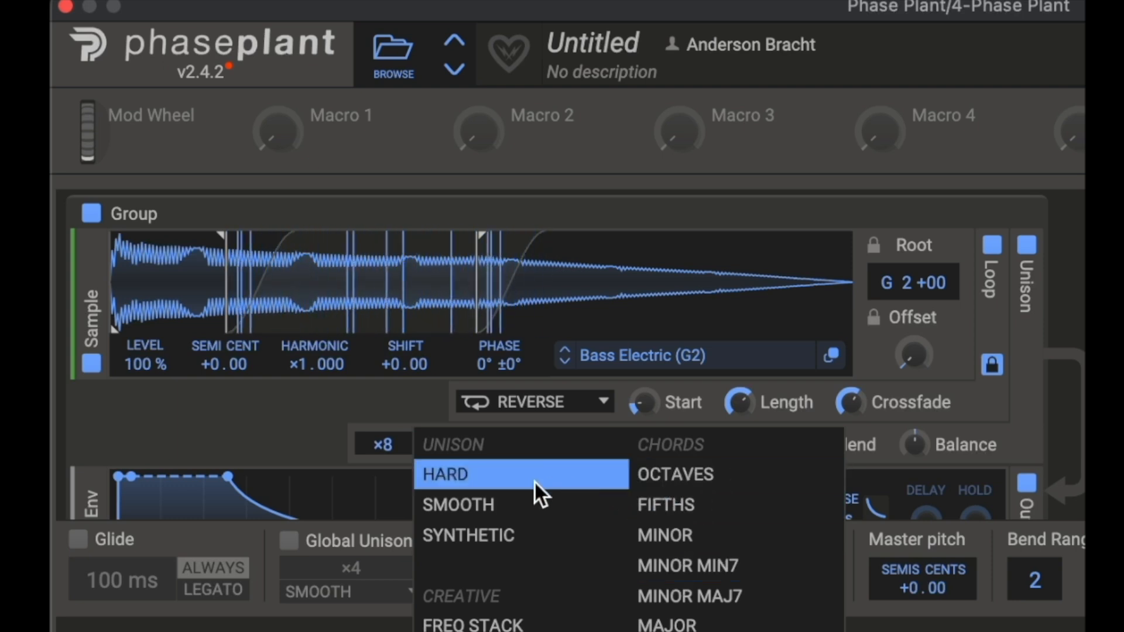
click(696, 379)
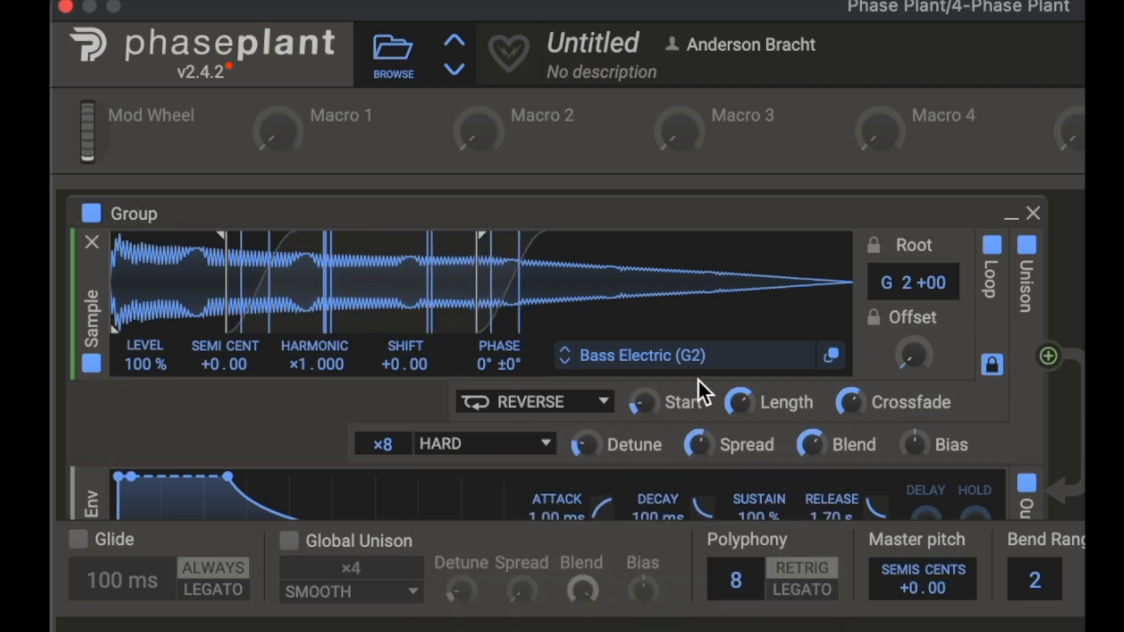
drag(588, 442, 588, 434)
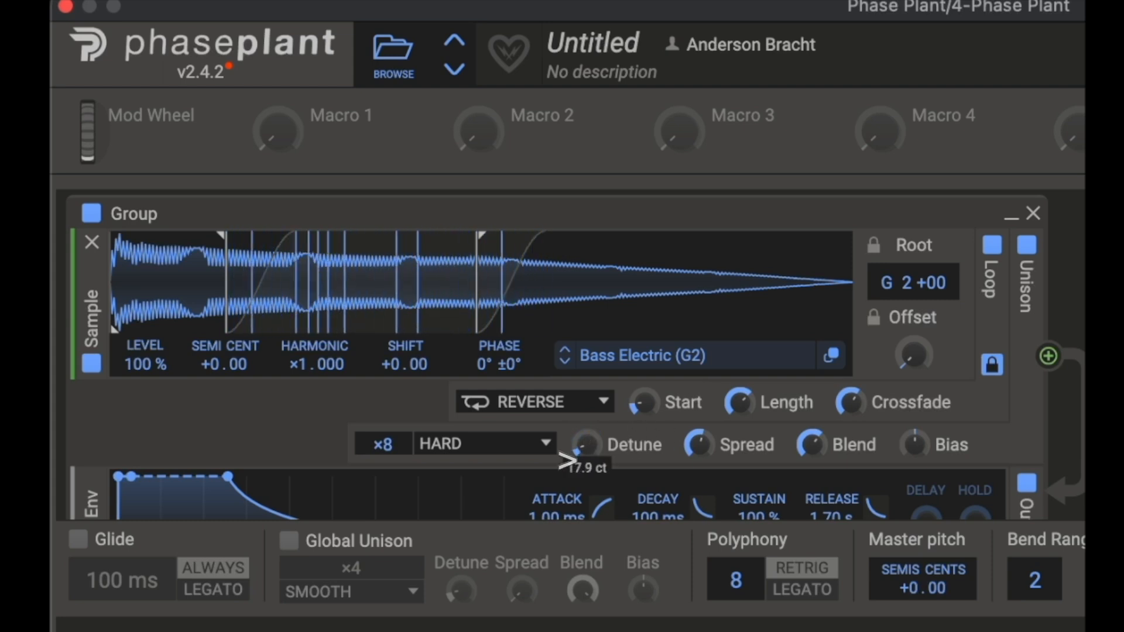
drag(587, 444, 587, 437)
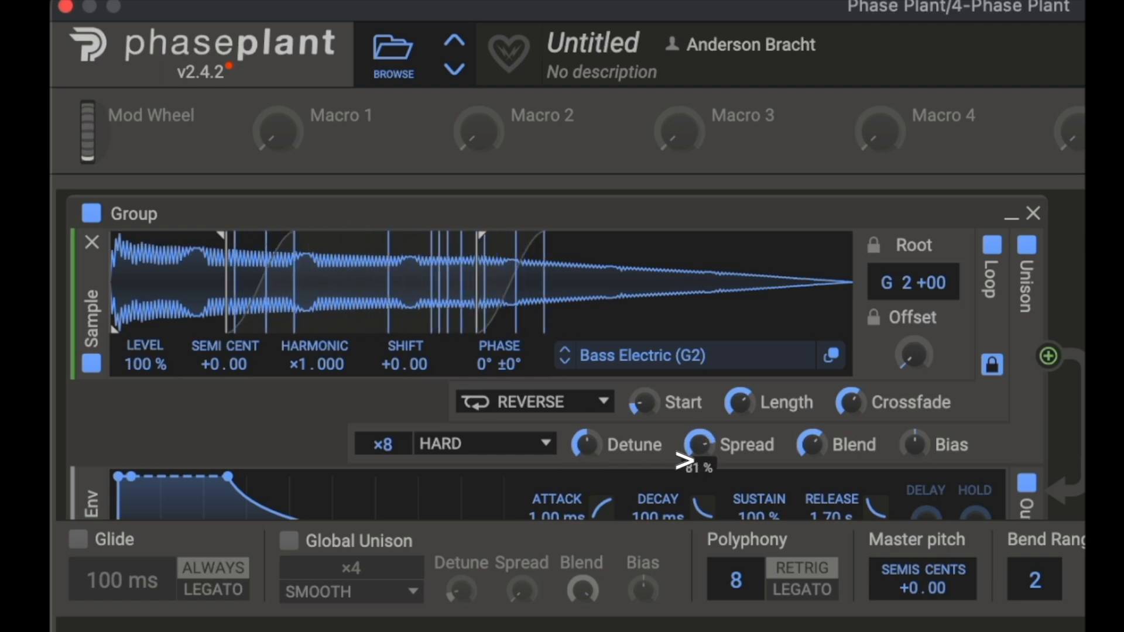
drag(577, 446, 576, 439)
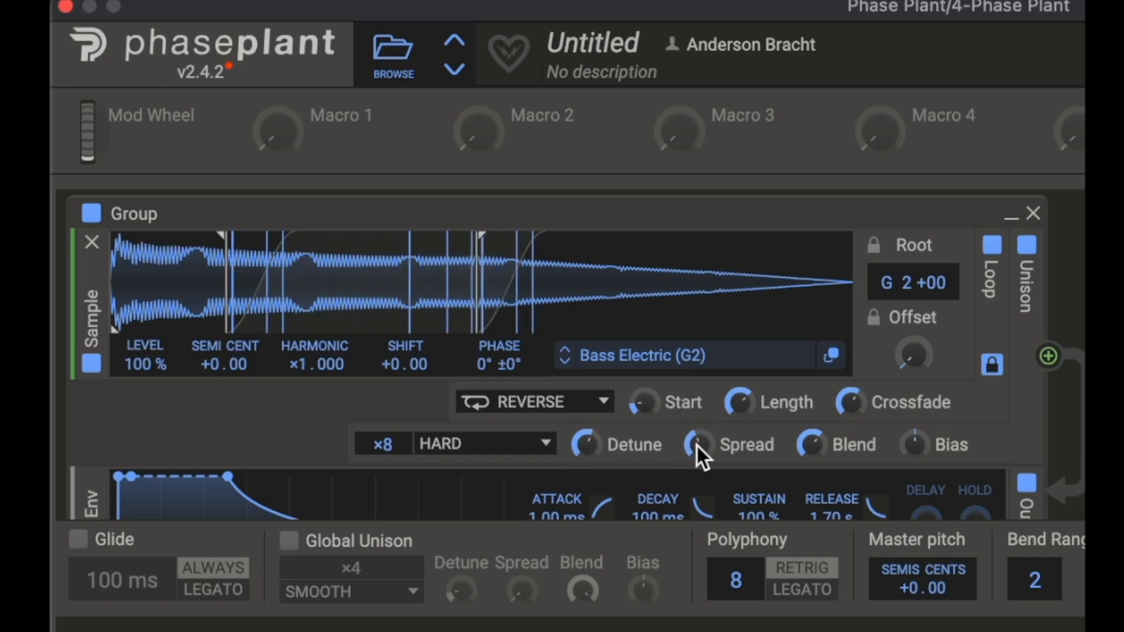
drag(594, 442, 594, 447)
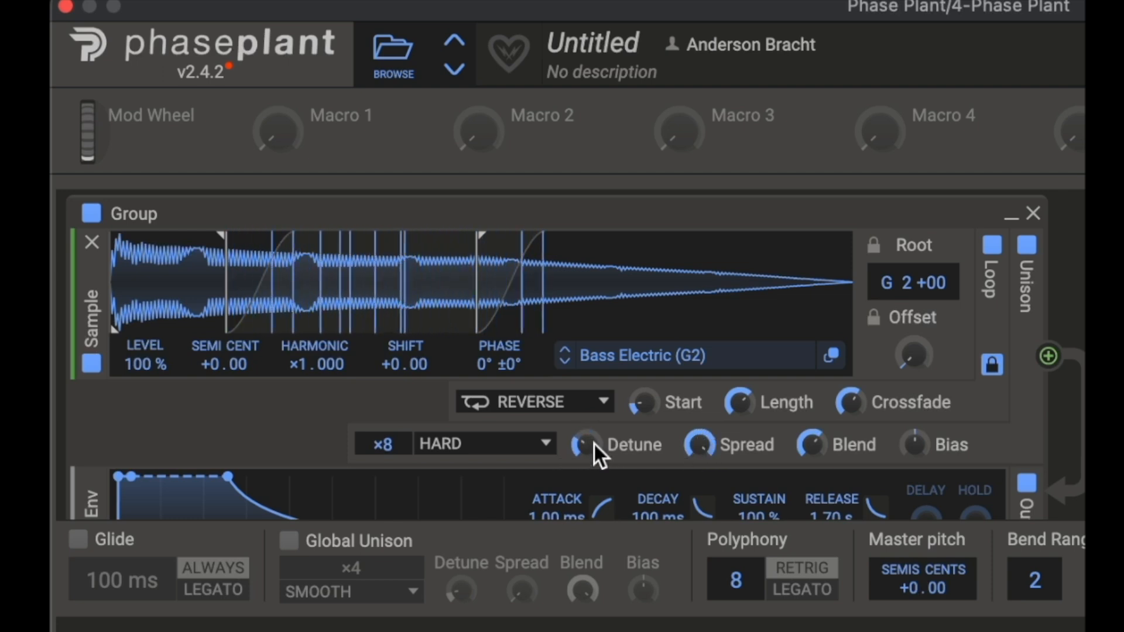
drag(815, 442, 815, 433)
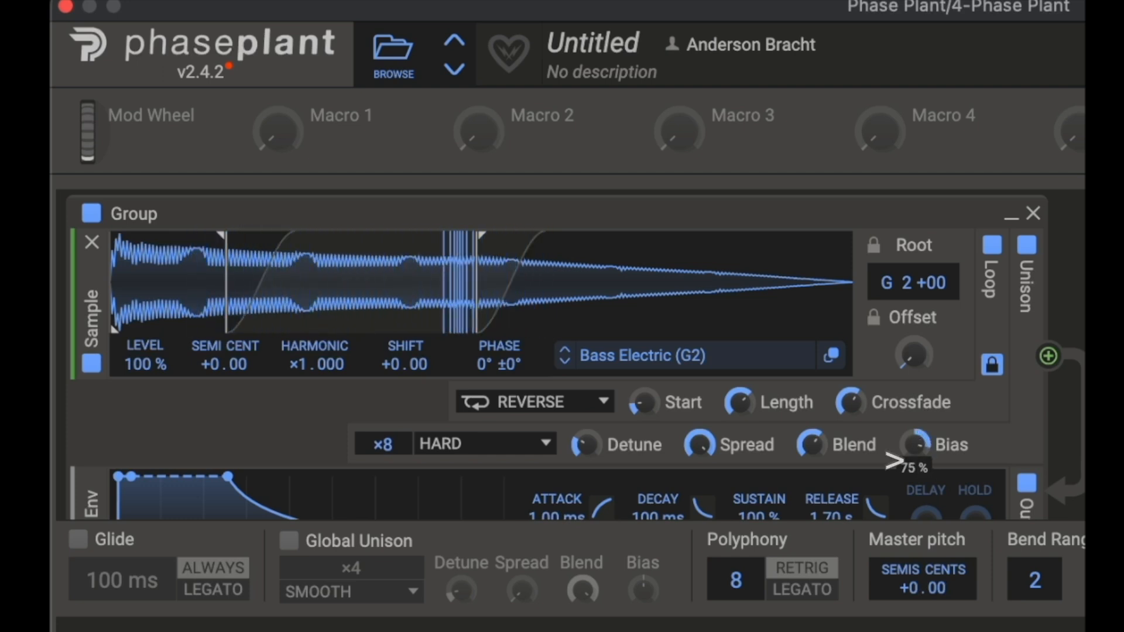
click(536, 436)
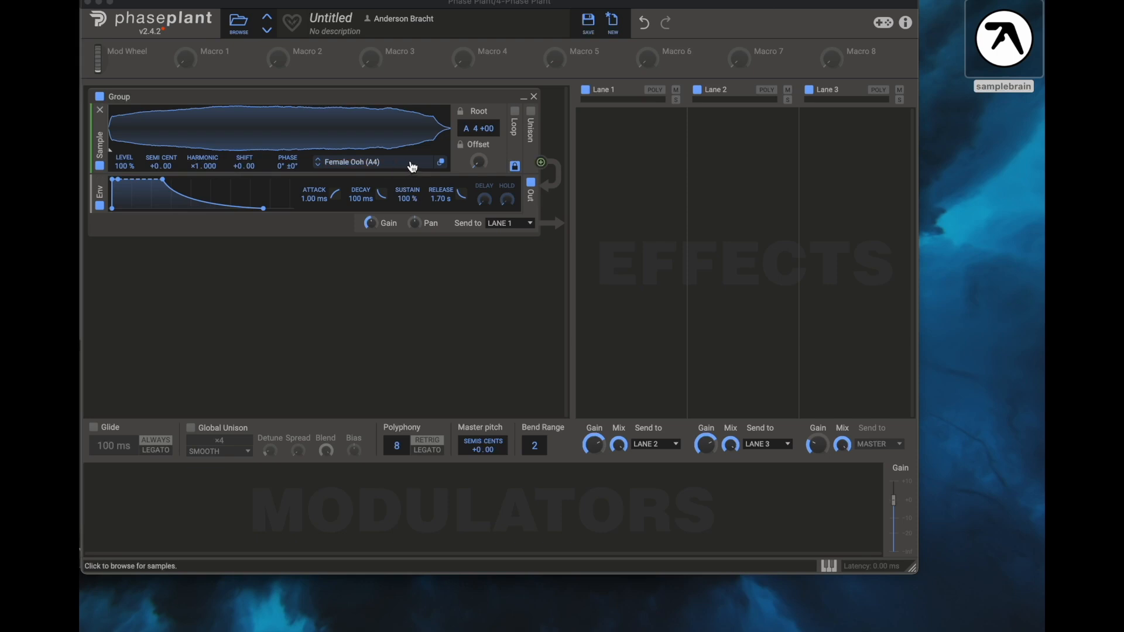
- Open the Female Ooh (A4) sample in the Sample Editor and select from near 0 to about 5.6
click(442, 163)
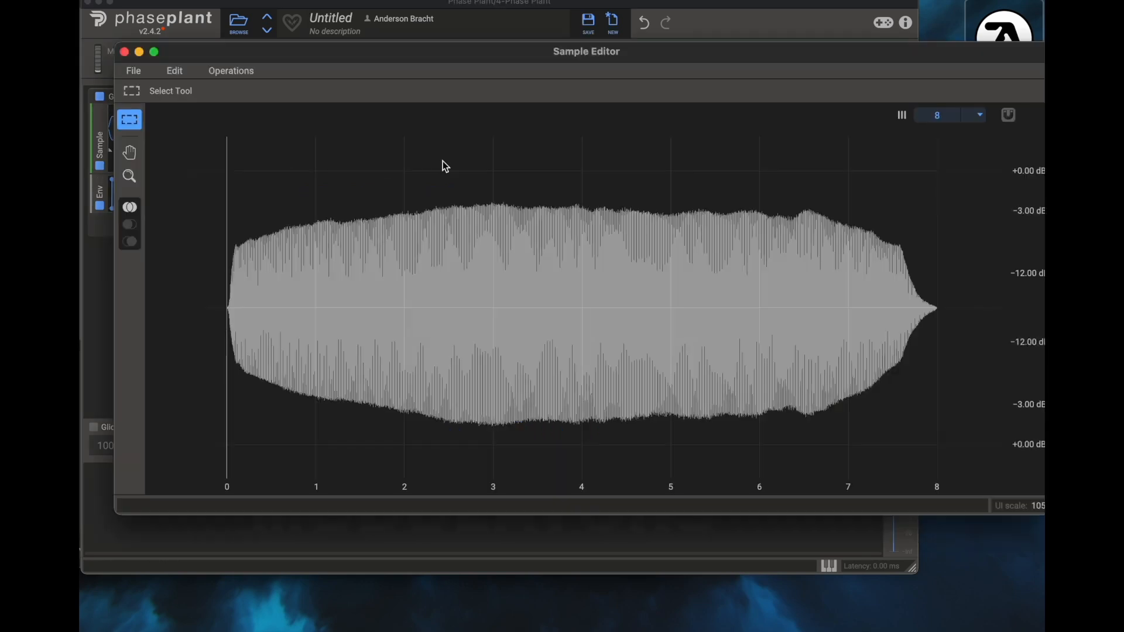
drag(434, 49, 396, 164)
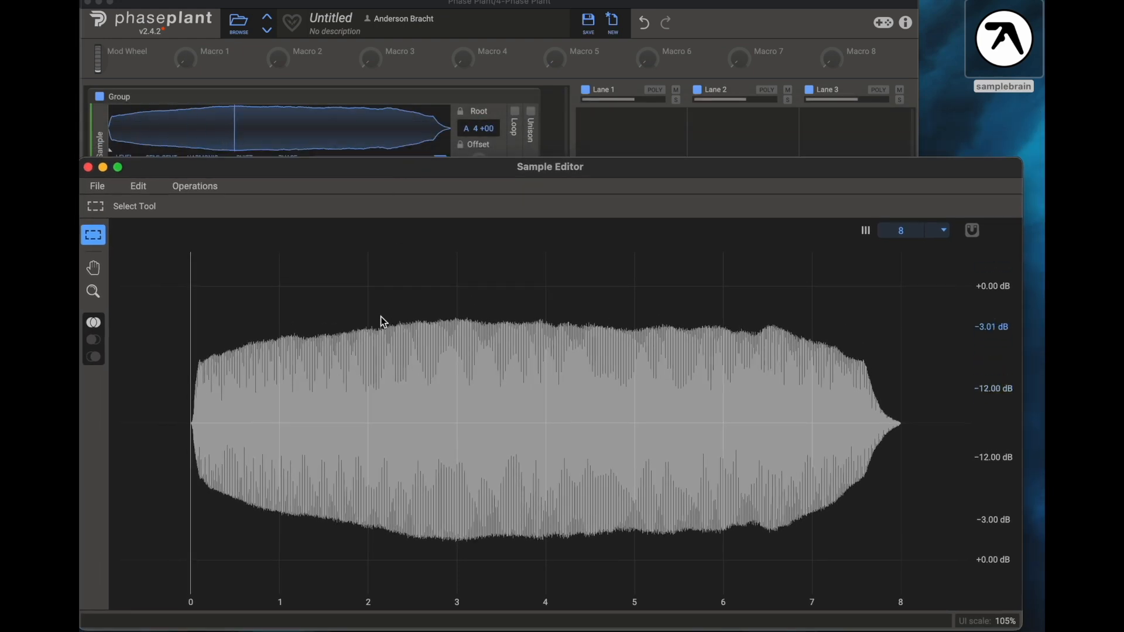
drag(202, 362, 693, 384)
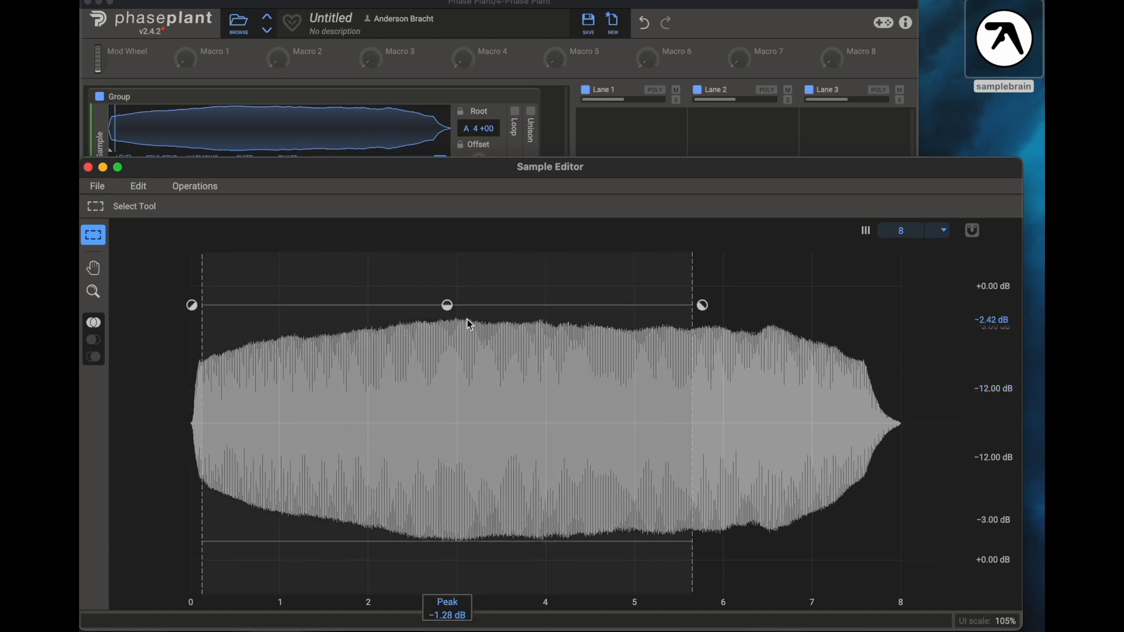
- Apply a gain fade-out to the selection, lowering it to about -7 dB and shortening it to end near 2.2
drag(449, 306, 449, 361)
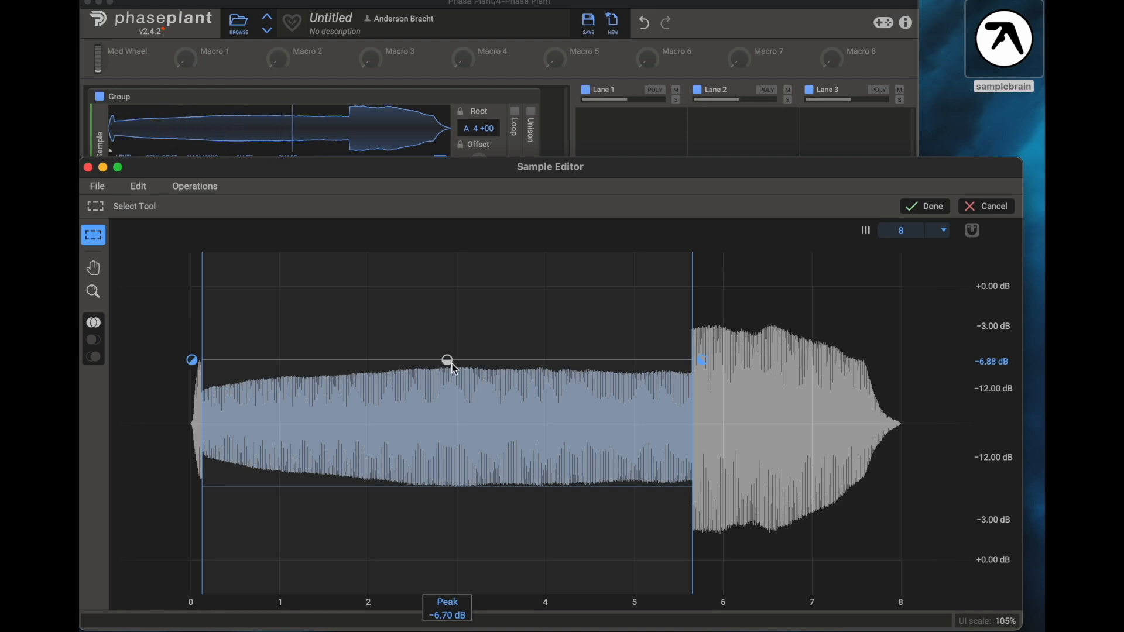
drag(454, 369, 455, 376)
drag(702, 373, 703, 404)
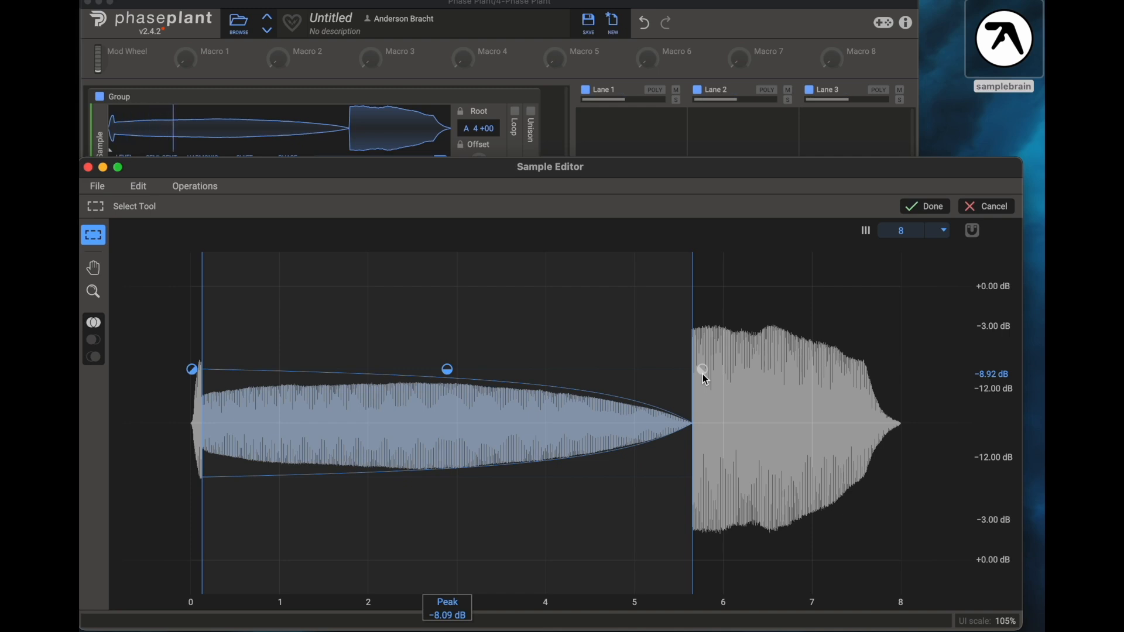
drag(693, 296, 385, 324)
click(443, 357)
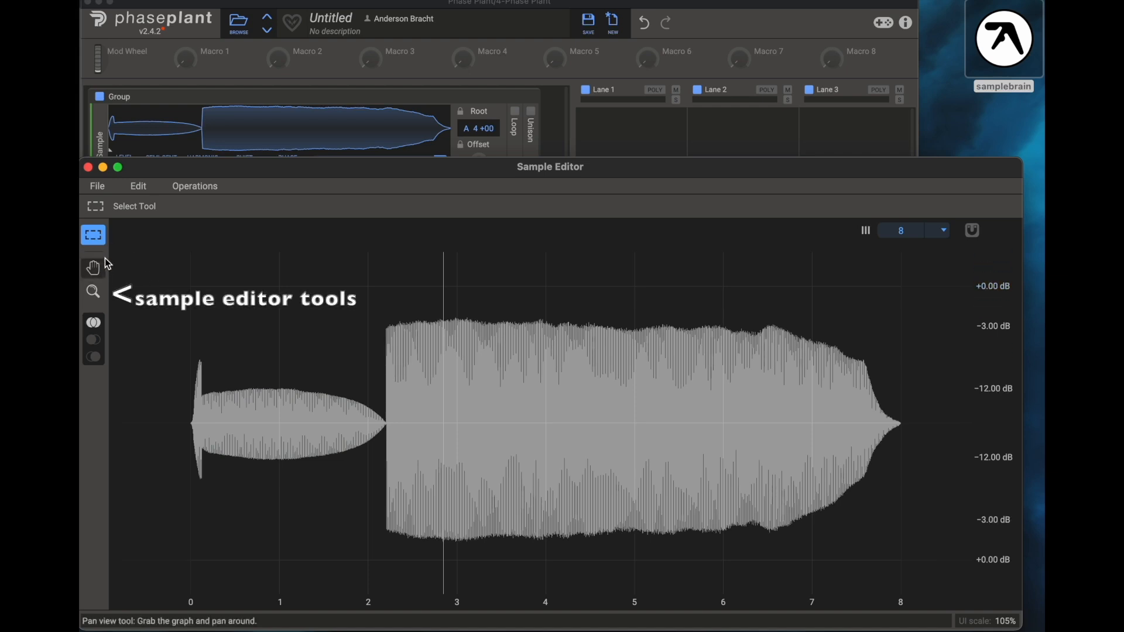
- Select from about 2.6 to 5.5 and shape its gain into a swell that fades in and out
click(95, 270)
click(94, 292)
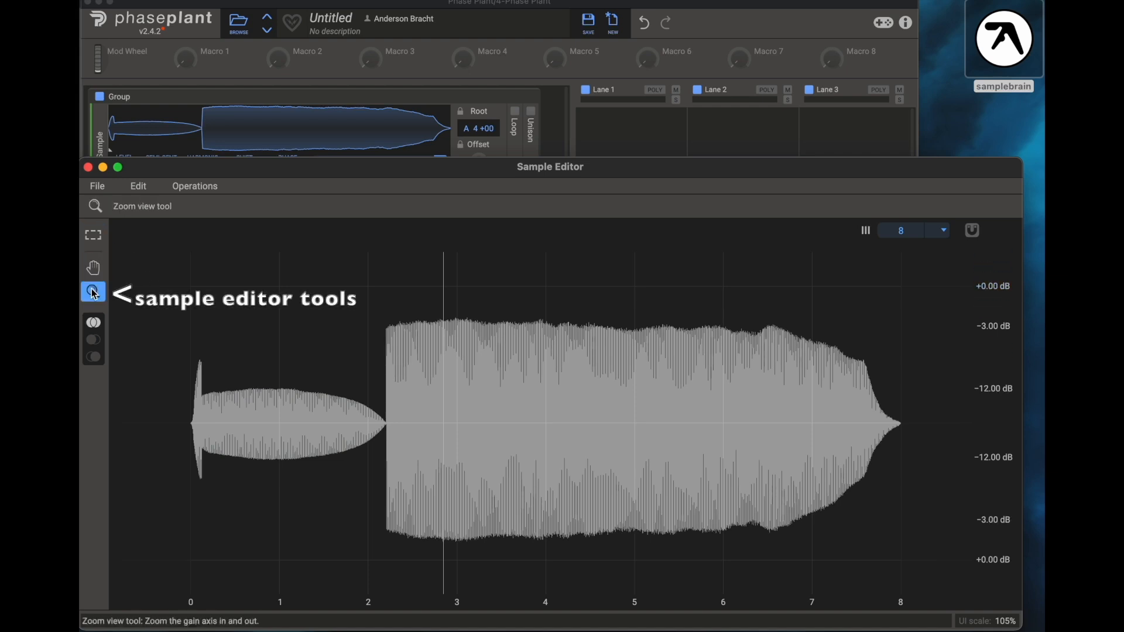
click(96, 237)
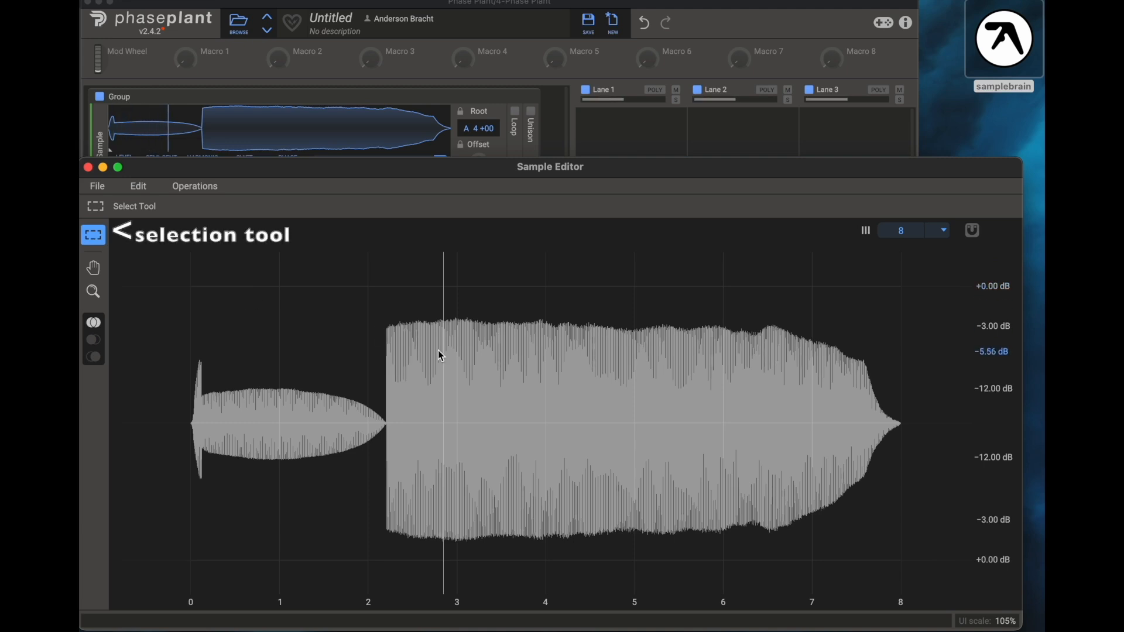
drag(420, 353, 679, 352)
drag(549, 305, 549, 361)
drag(411, 361, 690, 363)
- Select the region from about 6 to 7 and adjust its edges
drag(815, 351, 732, 372)
mouse_move(773, 317)
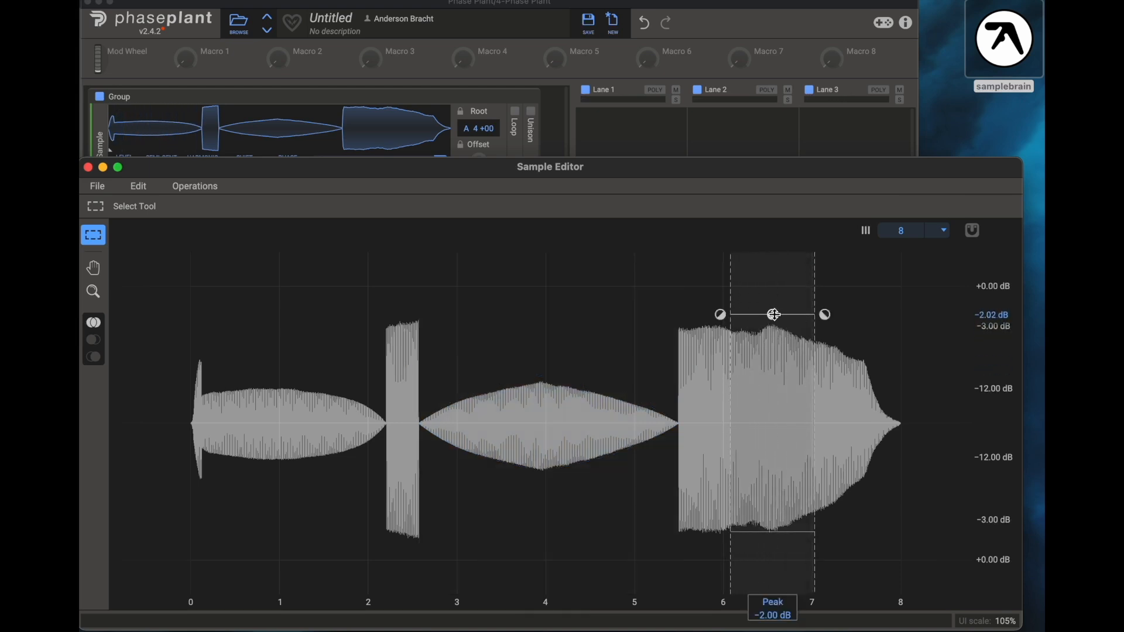
mouse_move(731, 291)
mouse_down()
mouse_move(588, 311)
mouse_move(721, 299)
mouse_up()
drag(814, 291, 809, 291)
- Zoom in near 5 to 6, select about 5.25 to 6.35, and shape its gain into a fade-in and fade-out
click(93, 292)
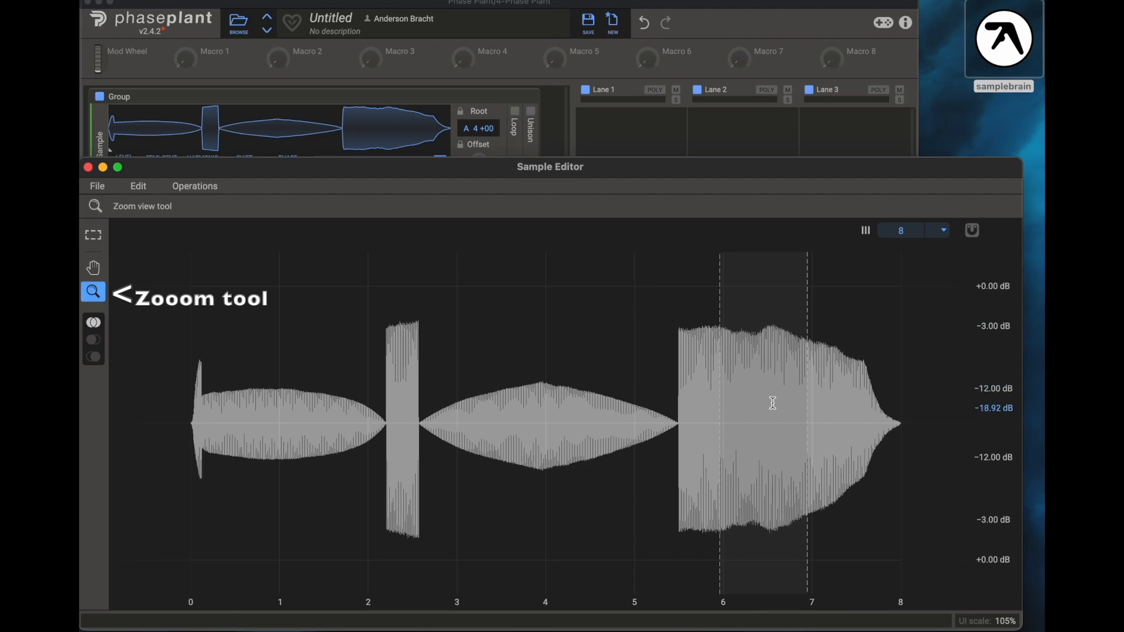
drag(735, 389, 772, 405)
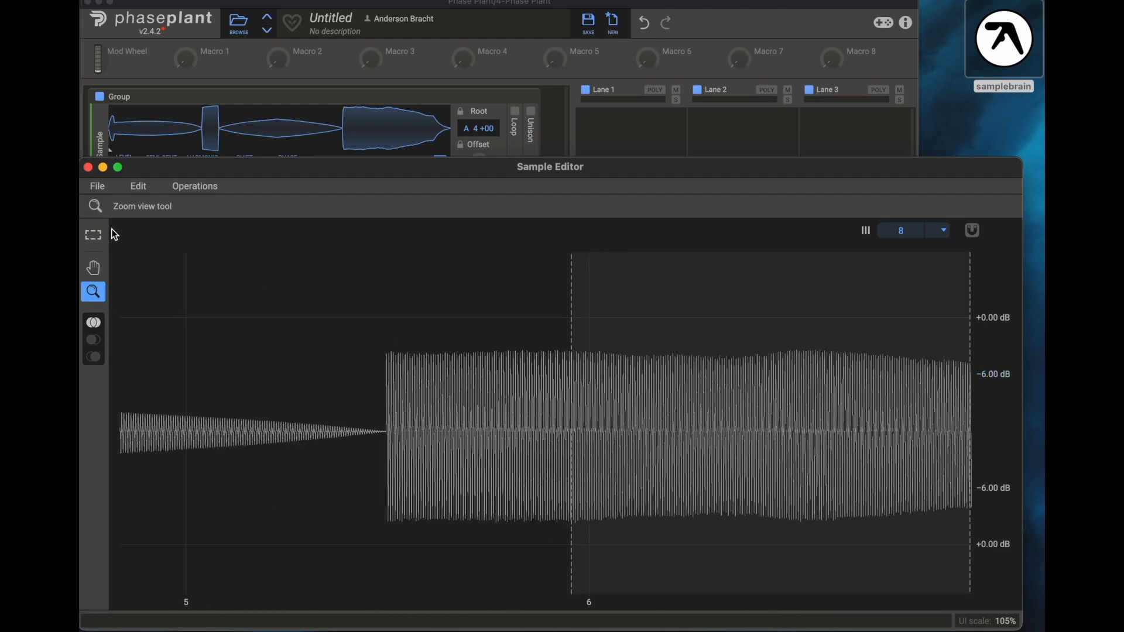
click(94, 235)
drag(478, 400, 729, 396)
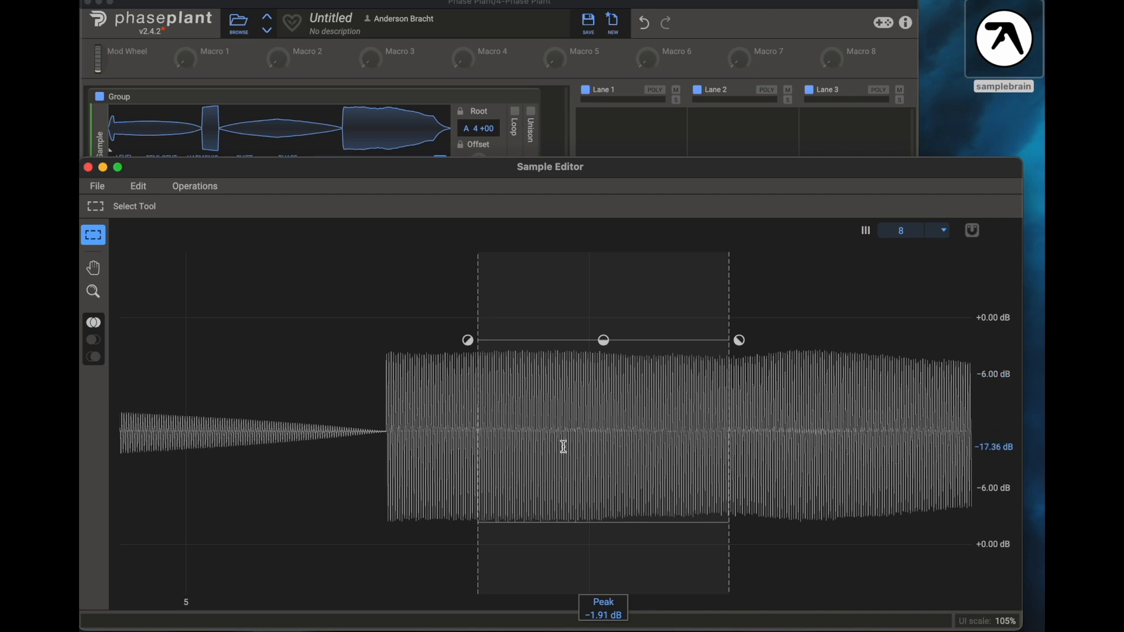
mouse_move(604, 340)
mouse_down()
mouse_move(602, 409)
mouse_move(602, 336)
mouse_up()
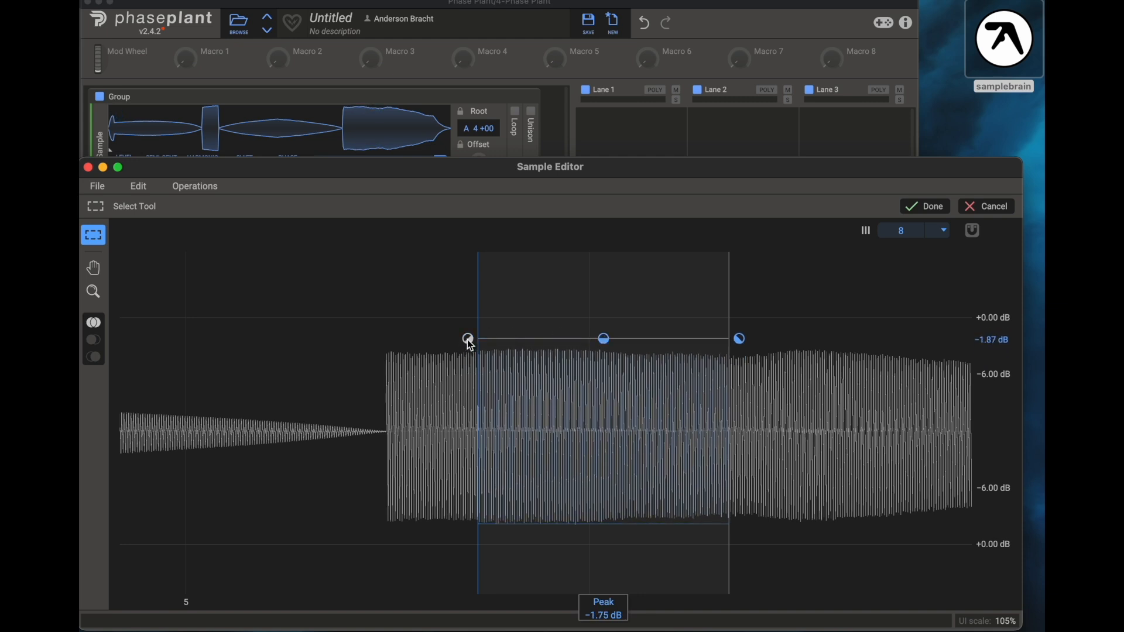
drag(468, 338, 719, 339)
drag(468, 386, 468, 339)
drag(740, 340, 739, 422)
drag(480, 314, 286, 322)
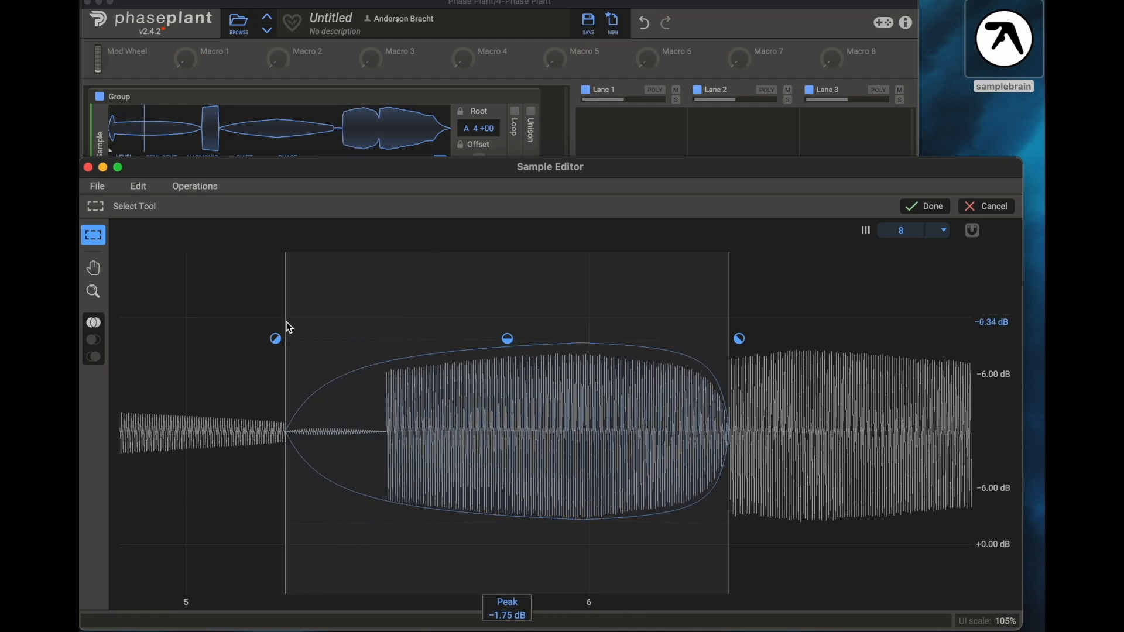
- Zoom and pan around the edited waveform with the Zoom and Pan view tools
click(95, 293)
drag(337, 308, 236, 296)
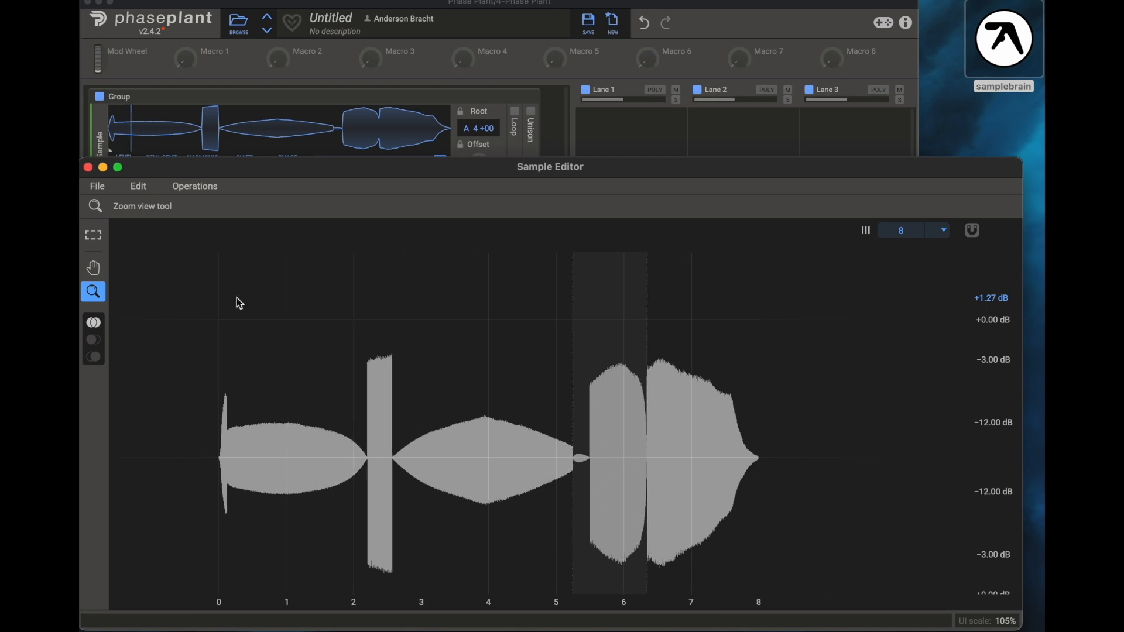
click(94, 269)
drag(487, 389, 429, 334)
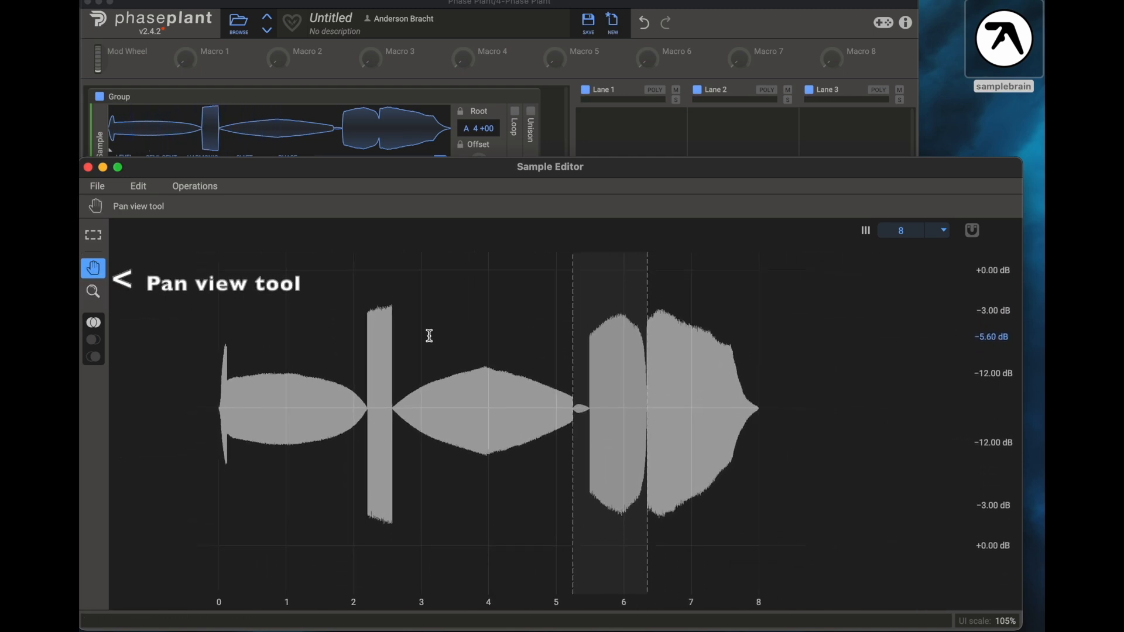
click(94, 292)
drag(308, 354, 121, 296)
click(94, 268)
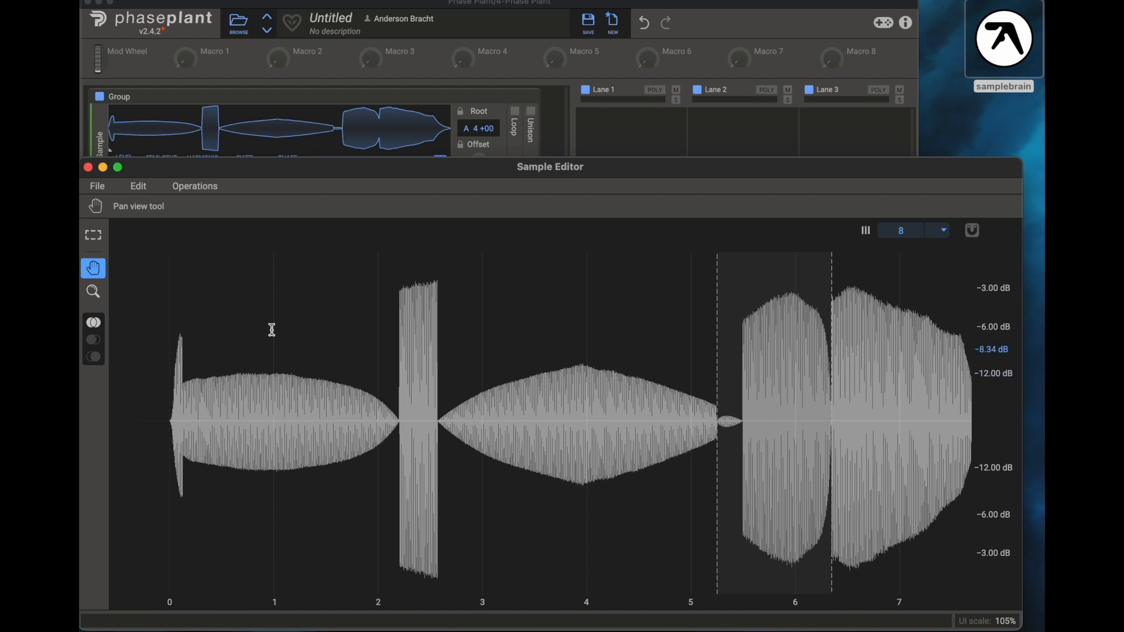
drag(1006, 362, 989, 292)
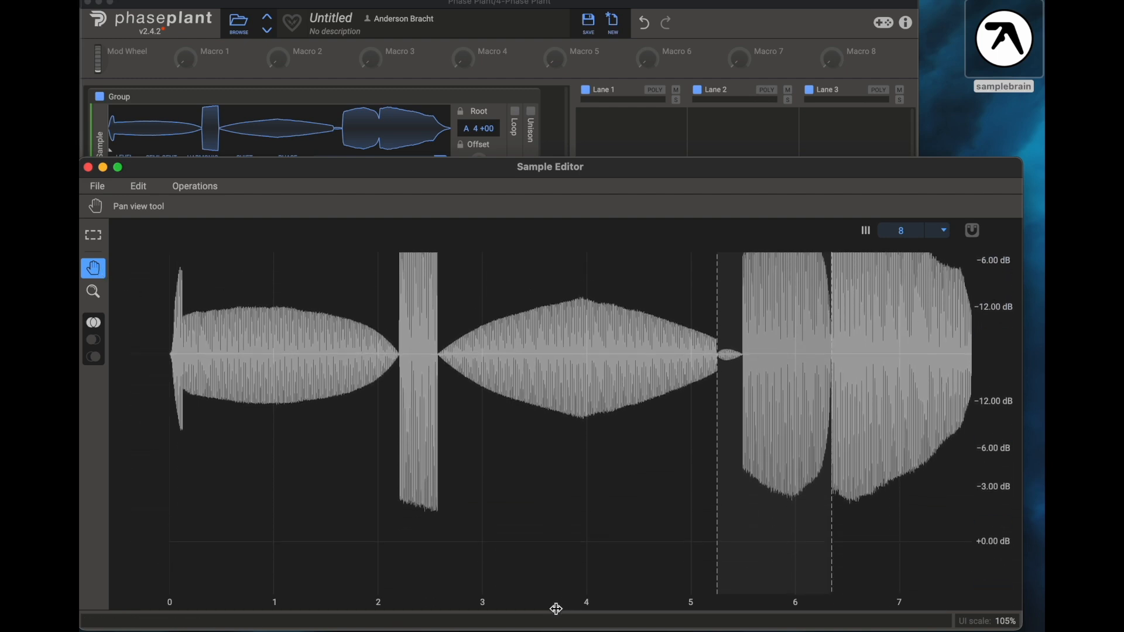
drag(557, 609, 652, 565)
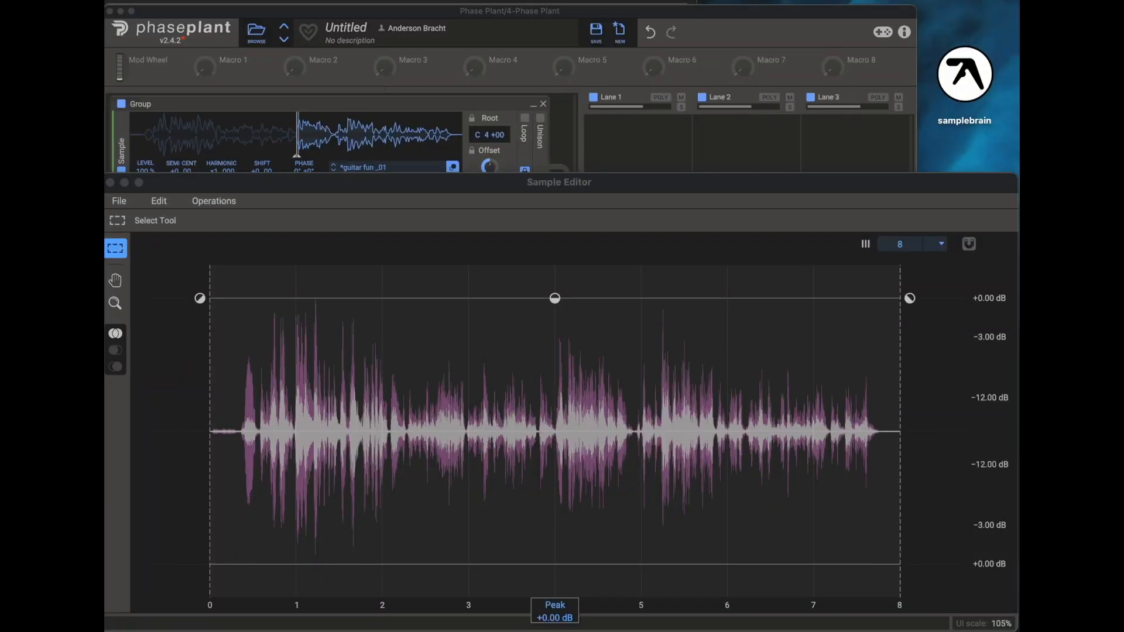
- Switch between stereo and left/right channel editing, then try raising and lowering the left channel's gain
click(116, 354)
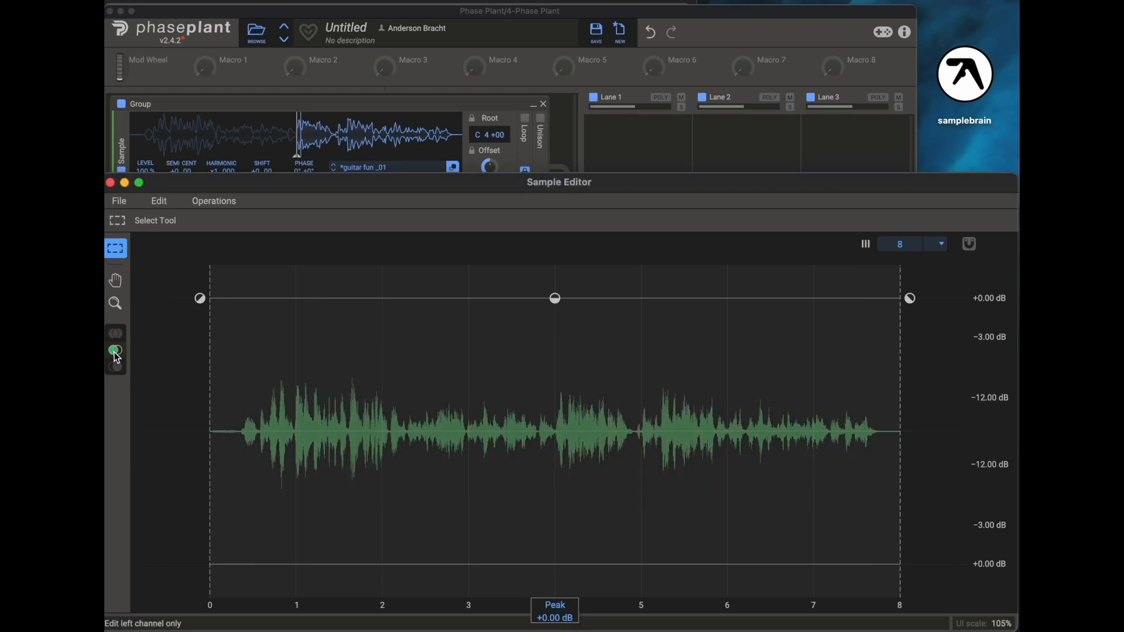
click(117, 368)
click(116, 334)
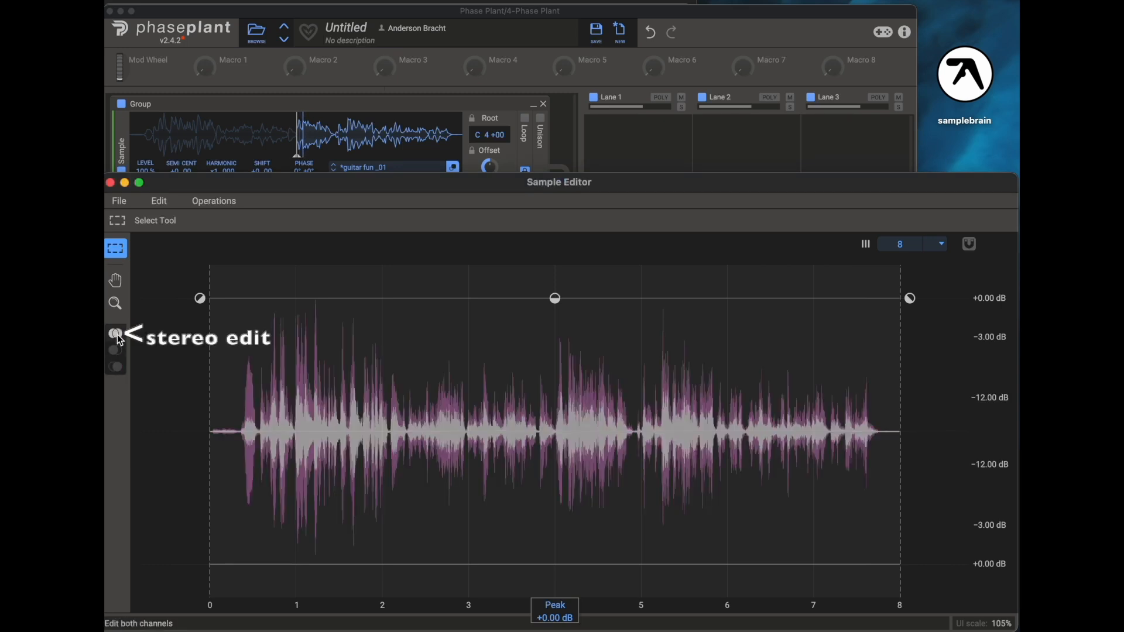
drag(555, 299, 553, 330)
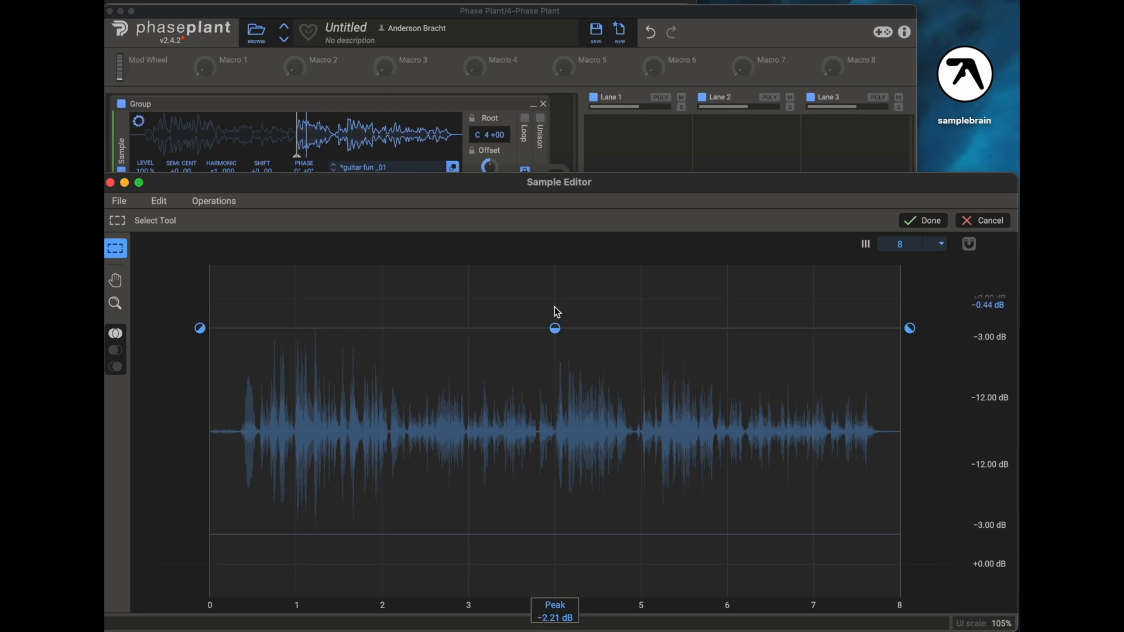
click(115, 350)
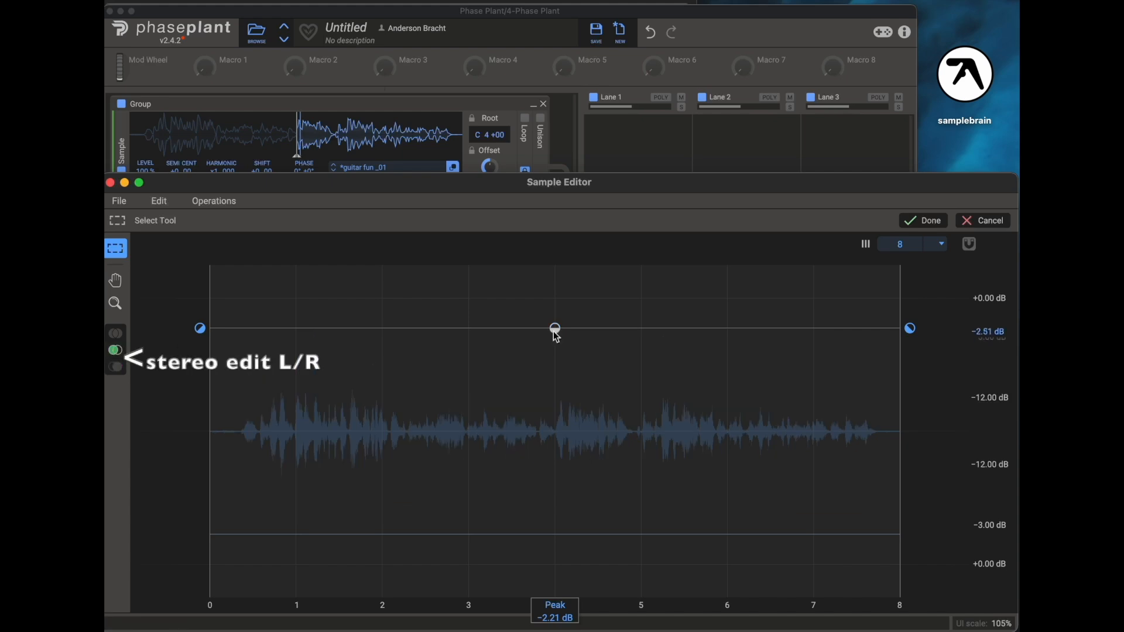
drag(556, 329, 554, 291)
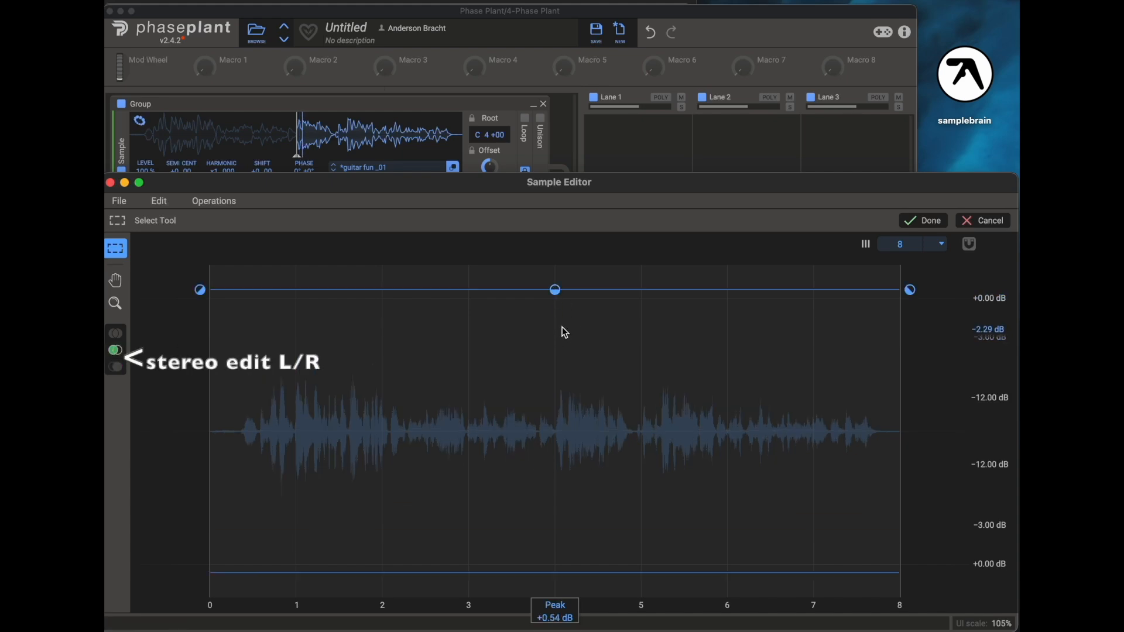
drag(556, 291, 556, 417)
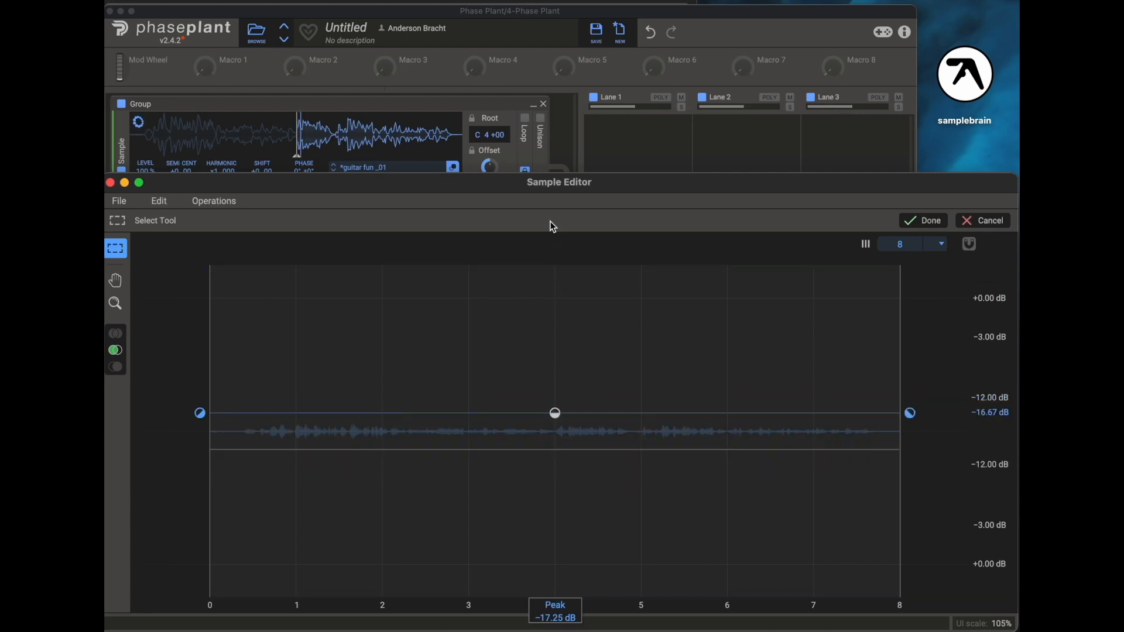
drag(550, 221, 551, 259)
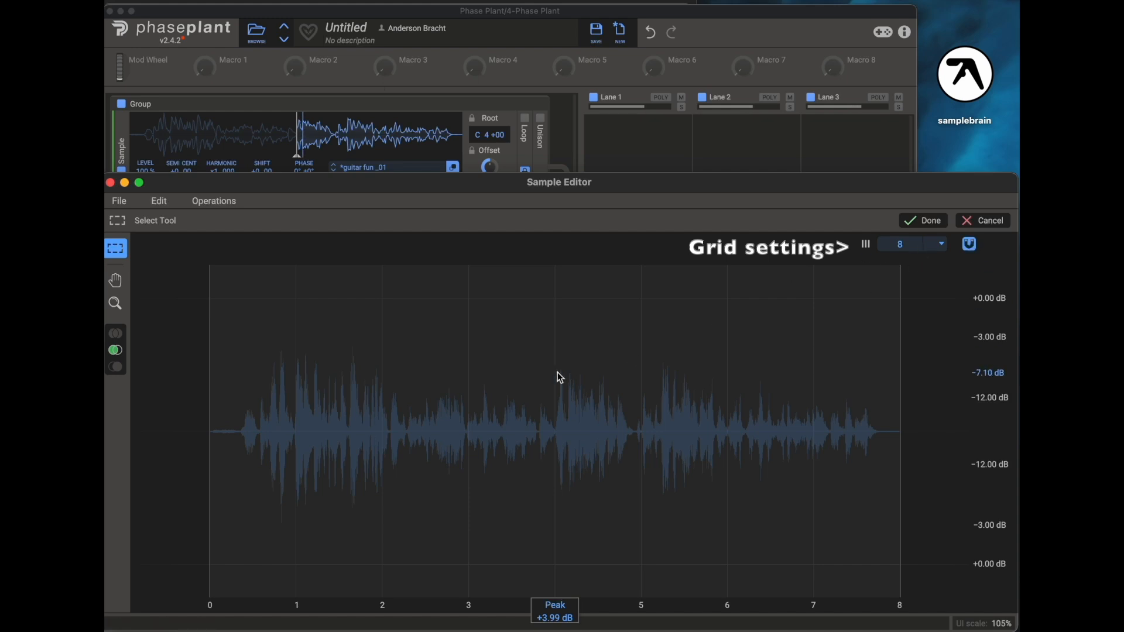
- Set the grid to 64 divisions and select the region from about 16 to 26
drag(472, 346, 523, 346)
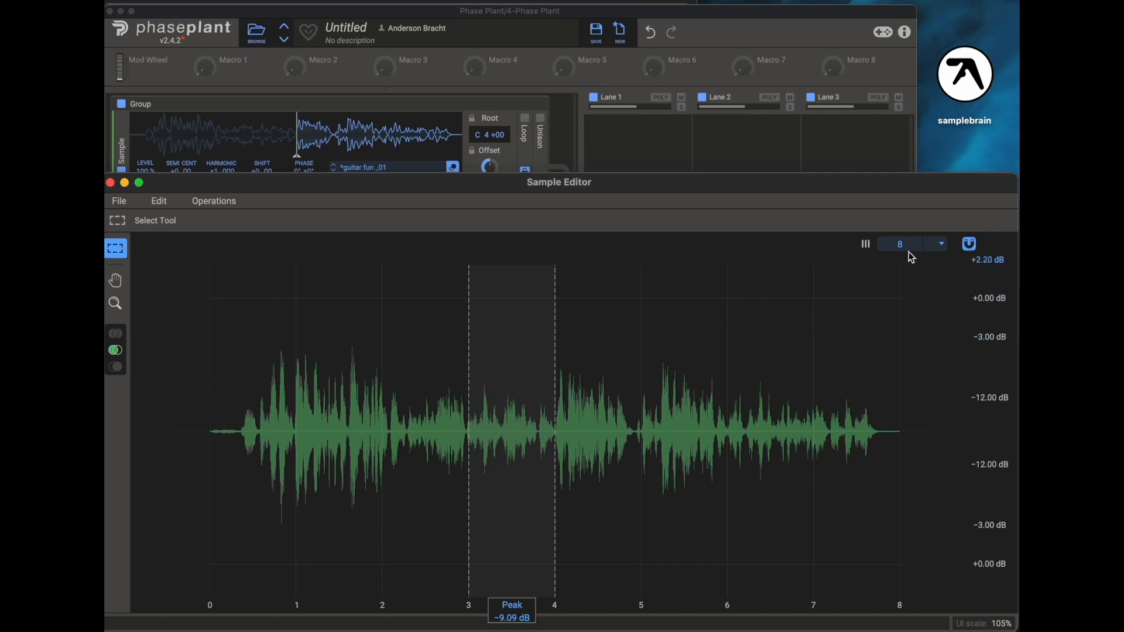
drag(903, 244, 902, 211)
drag(700, 324, 625, 326)
scroll(905, 245, up, 5)
drag(491, 327, 384, 319)
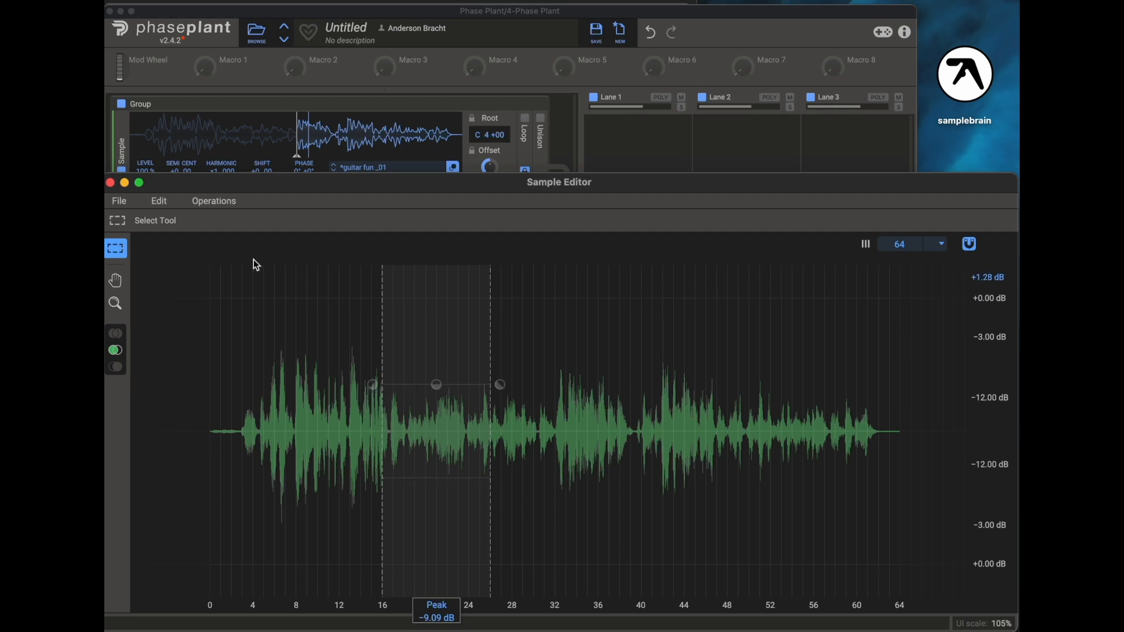
- Normalize the selected region
click(158, 202)
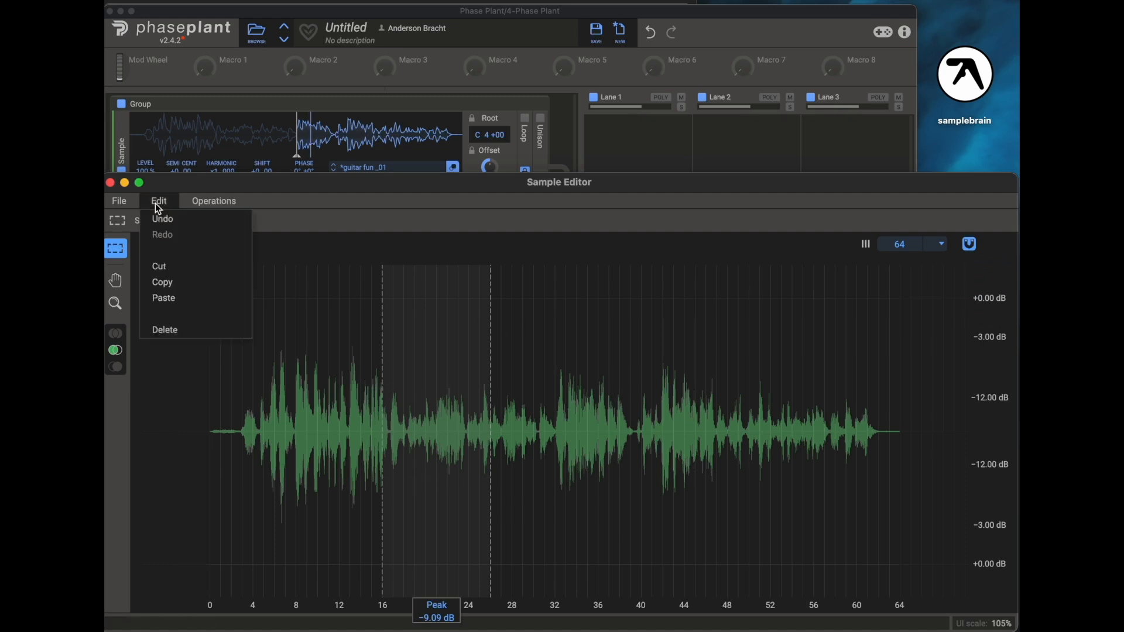
mouse_move(121, 200)
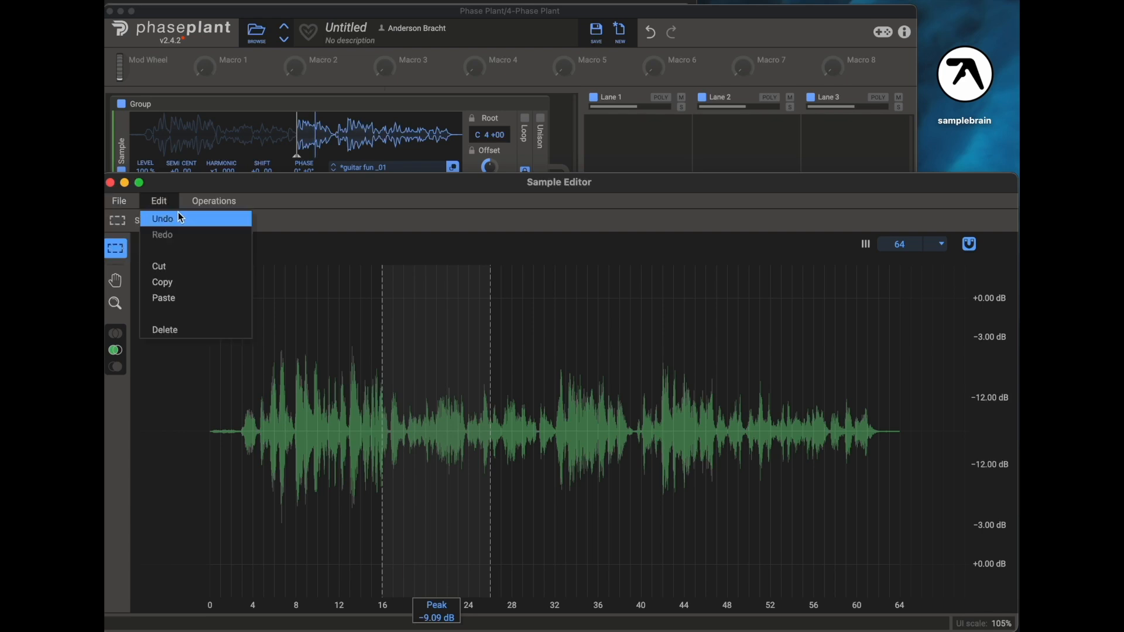
mouse_move(216, 206)
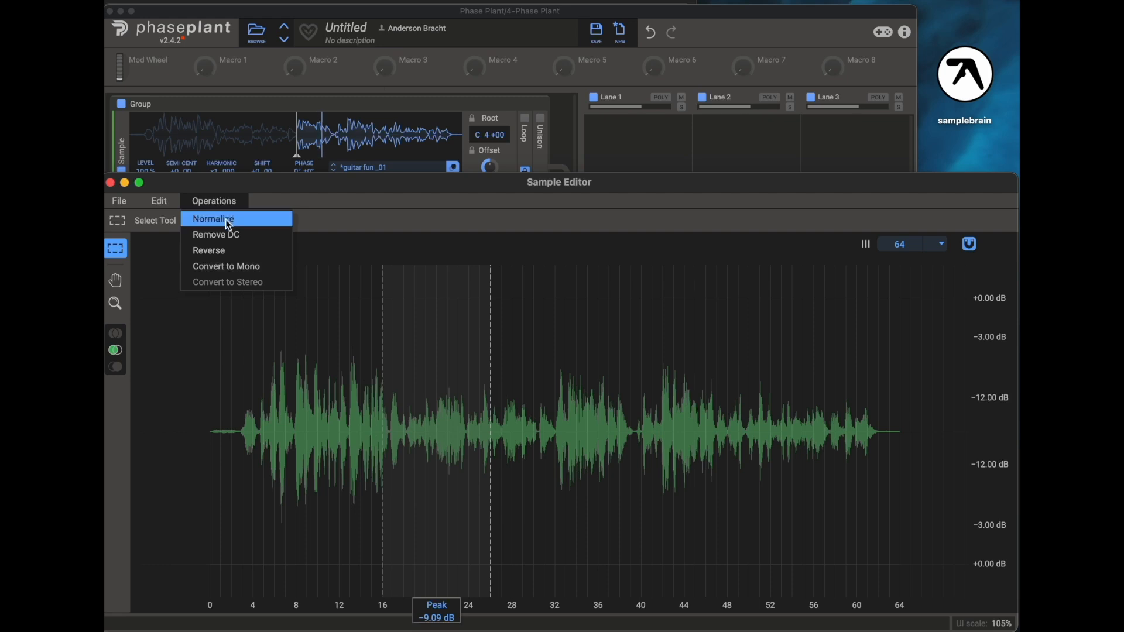
click(226, 219)
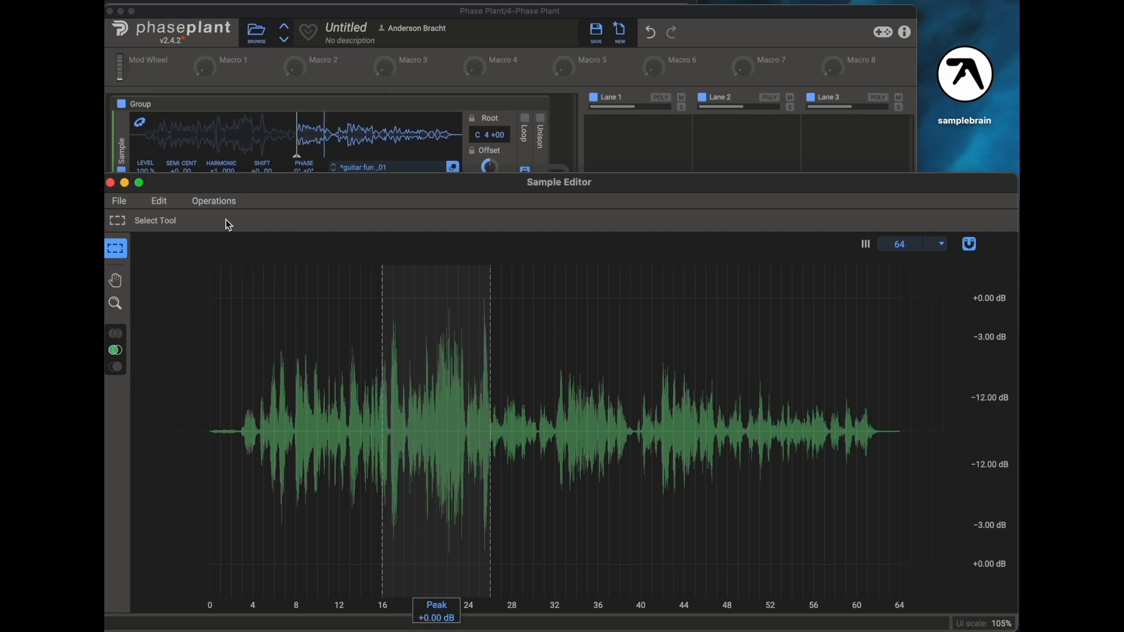
- Select from about 28 to 43 and apply Remove DC to it
click(226, 202)
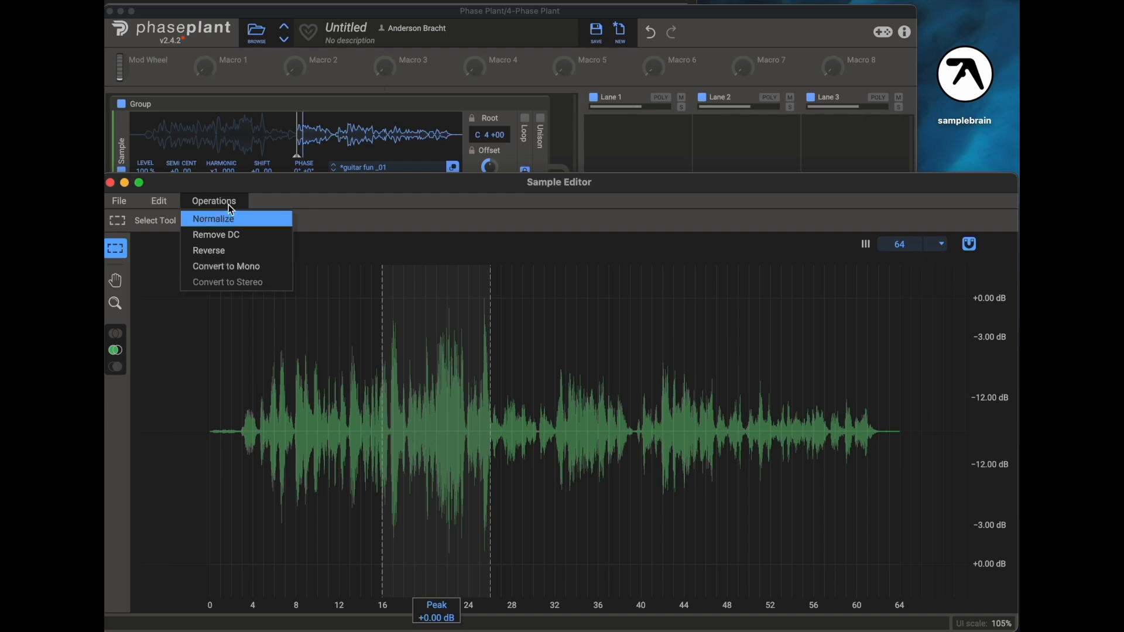
click(543, 338)
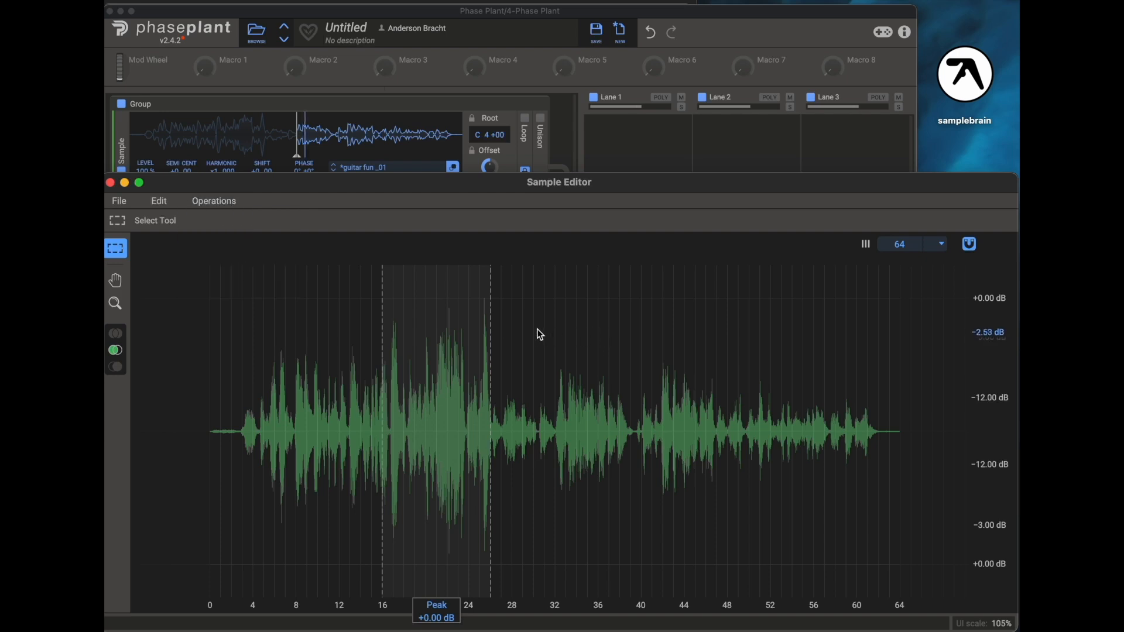
drag(513, 327, 674, 327)
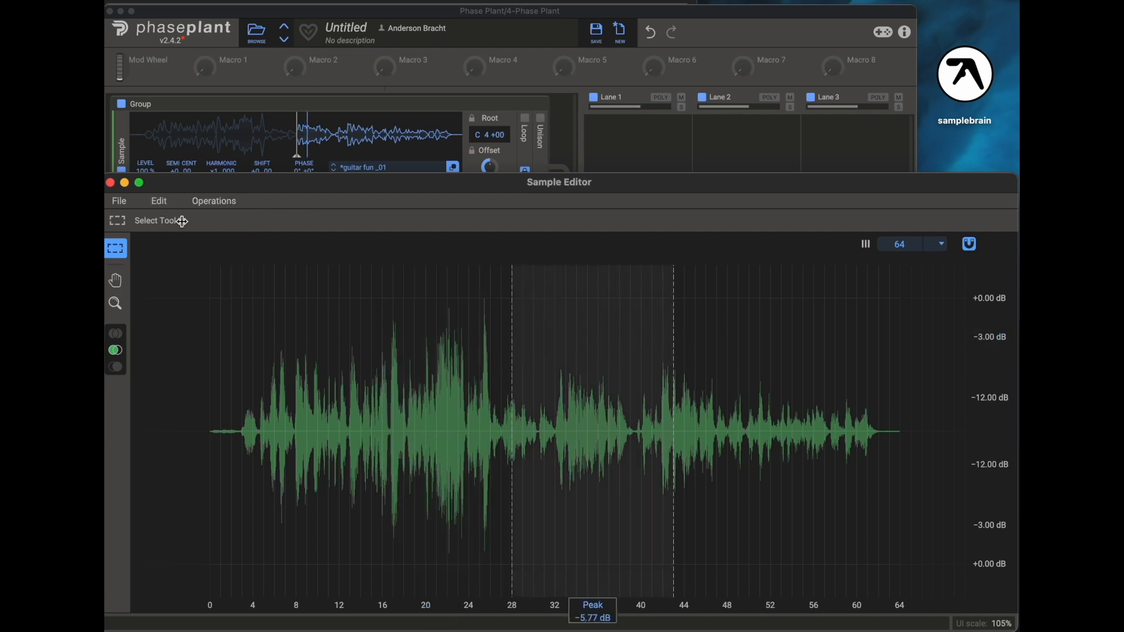
click(214, 203)
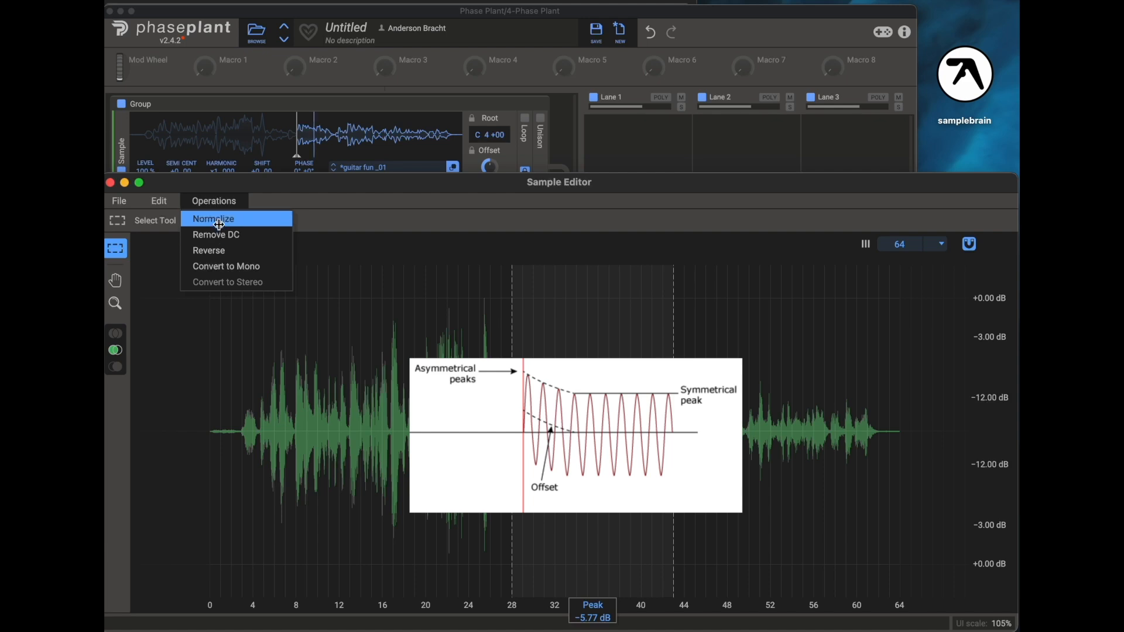
click(269, 238)
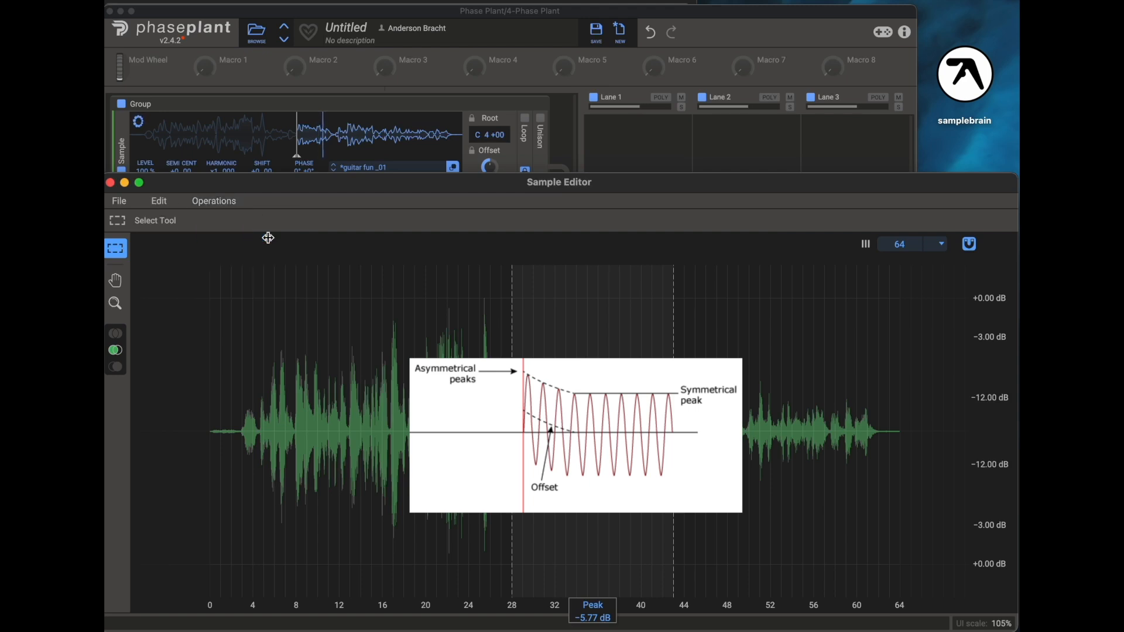
- Select the region from about 13 to 39 and apply Remove DC to it
drag(346, 318, 632, 327)
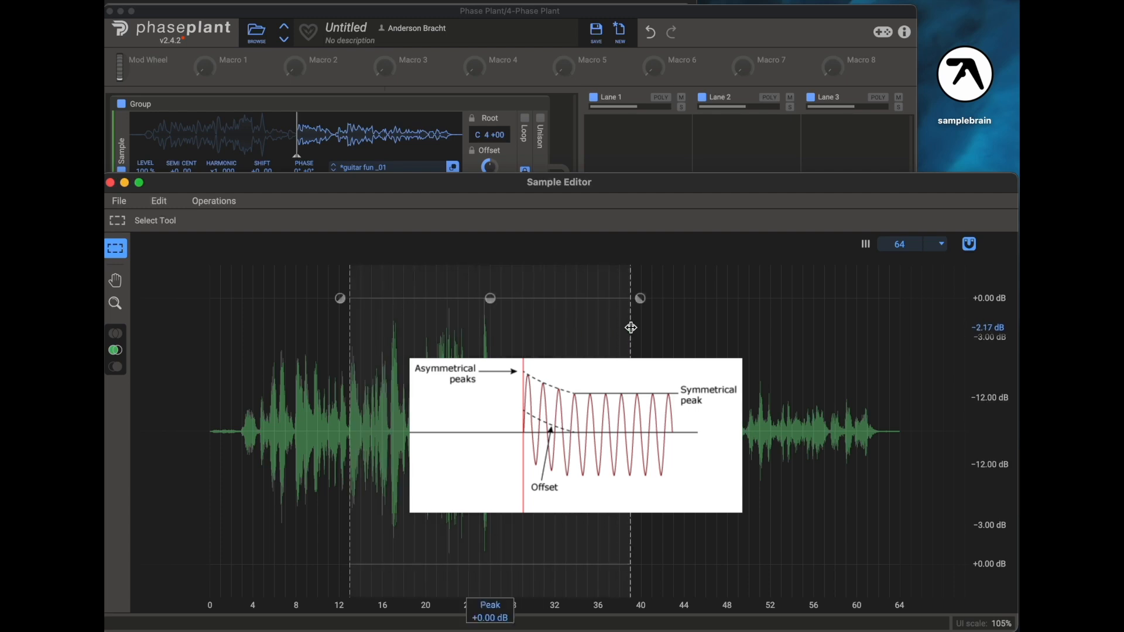
click(213, 201)
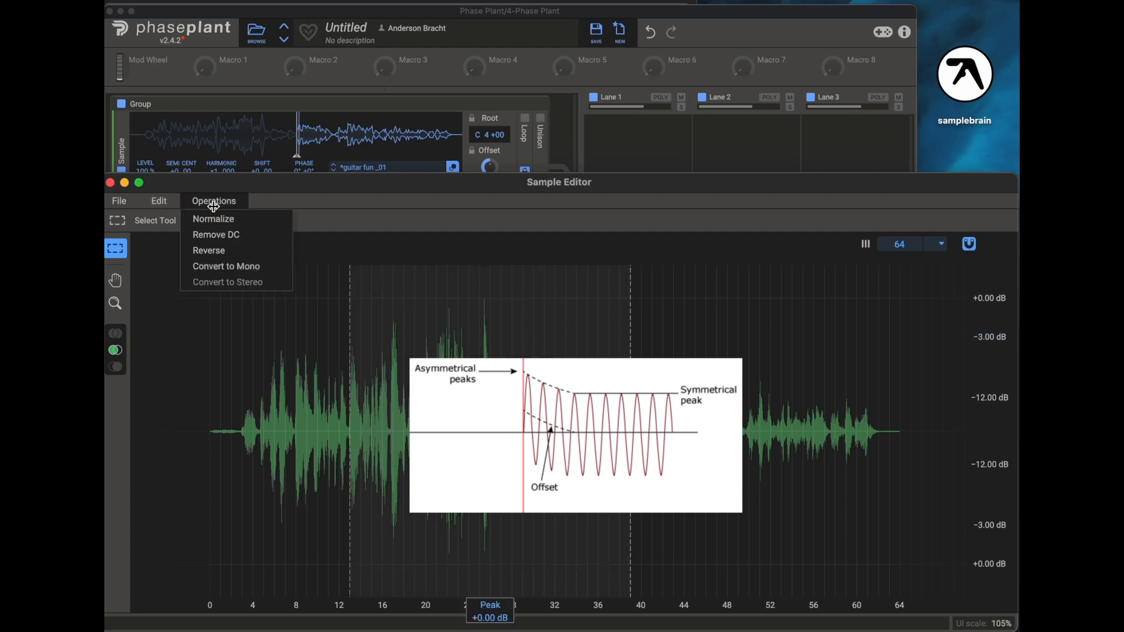
click(220, 234)
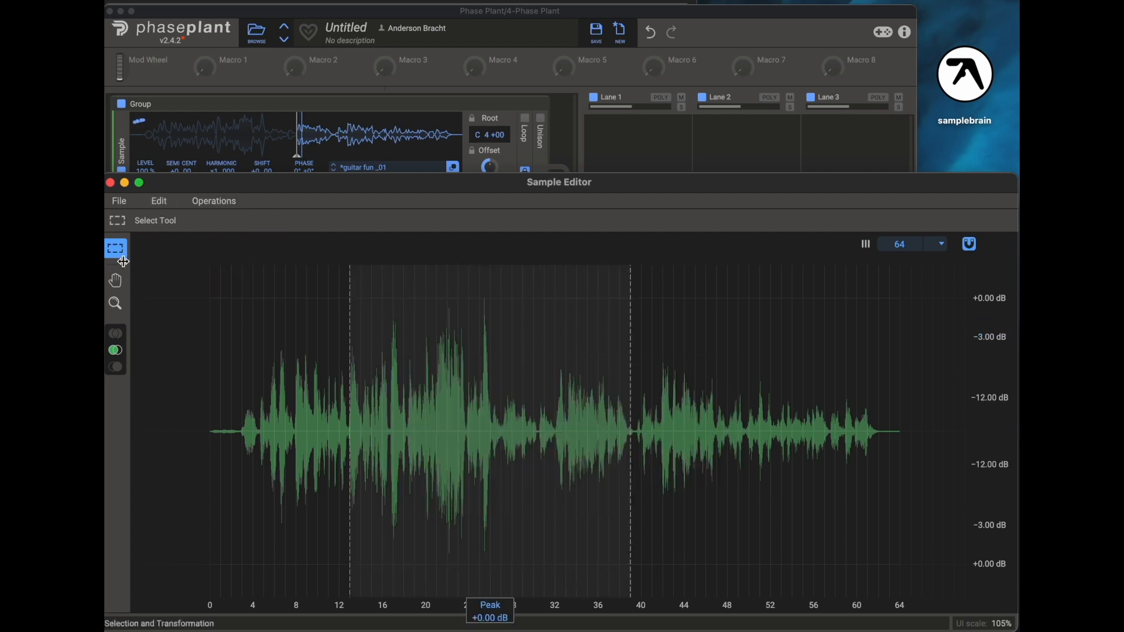
- Switch to stereo channel editing, select from about 12 to 39, and reverse that region
click(115, 338)
drag(339, 334, 629, 344)
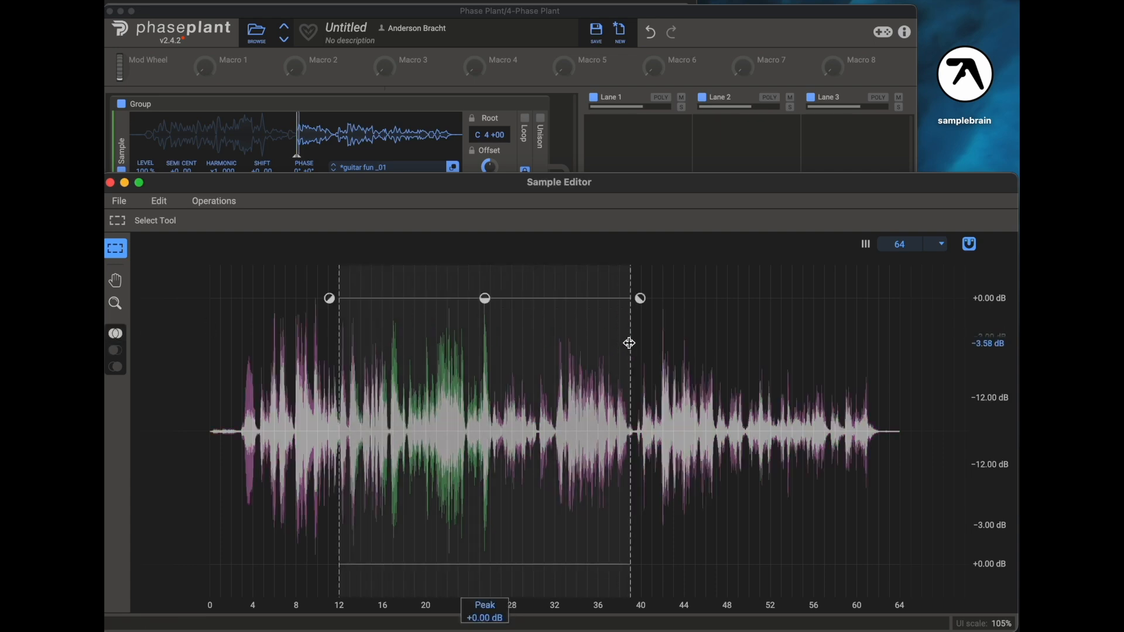
click(216, 202)
click(227, 250)
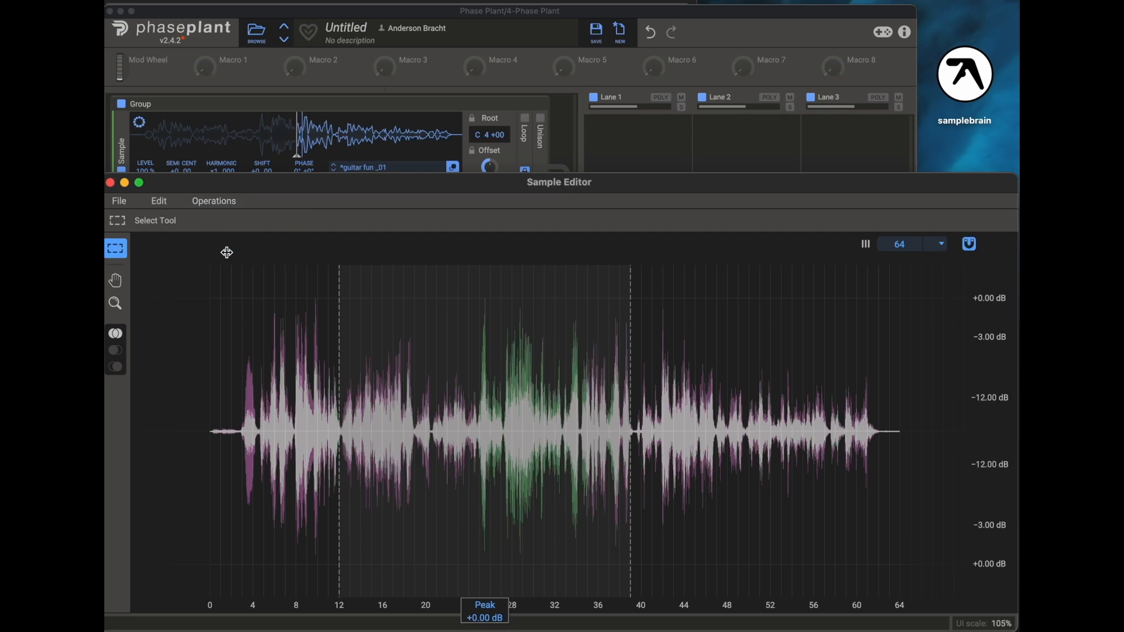
- Select from about 38 to 55, then convert the sample to mono and back to stereo
drag(624, 287, 799, 313)
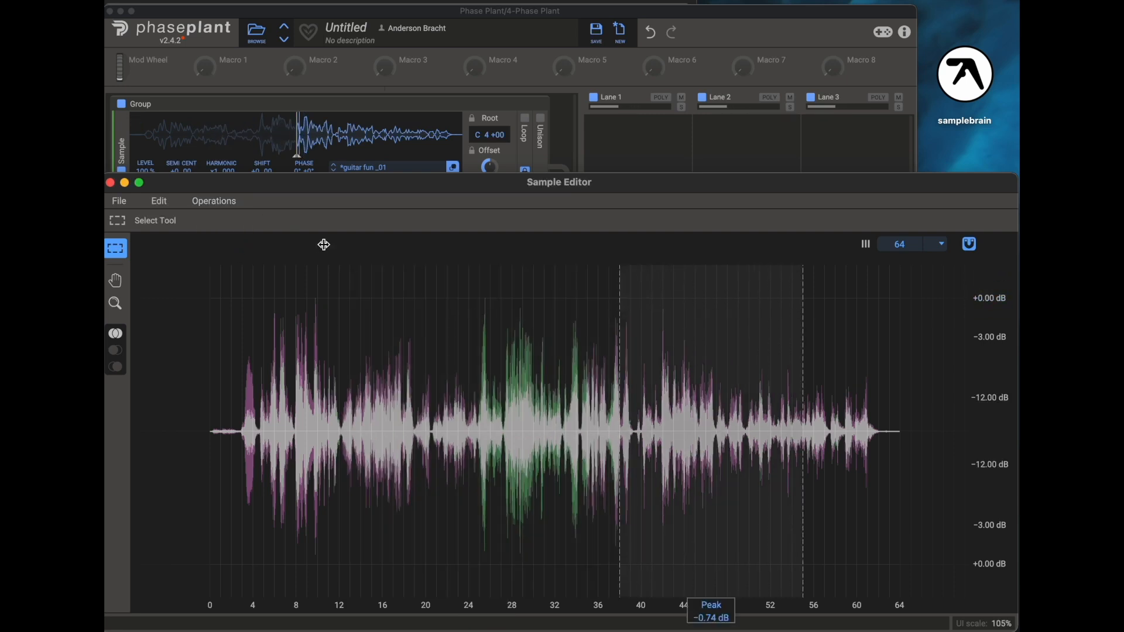
click(227, 201)
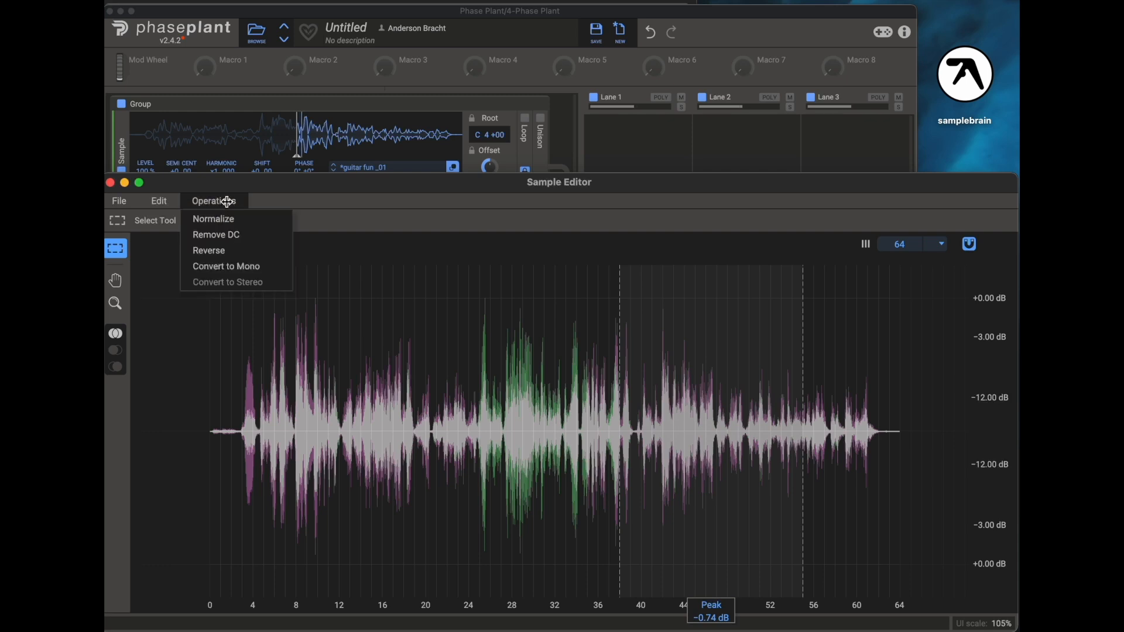
click(249, 267)
click(218, 201)
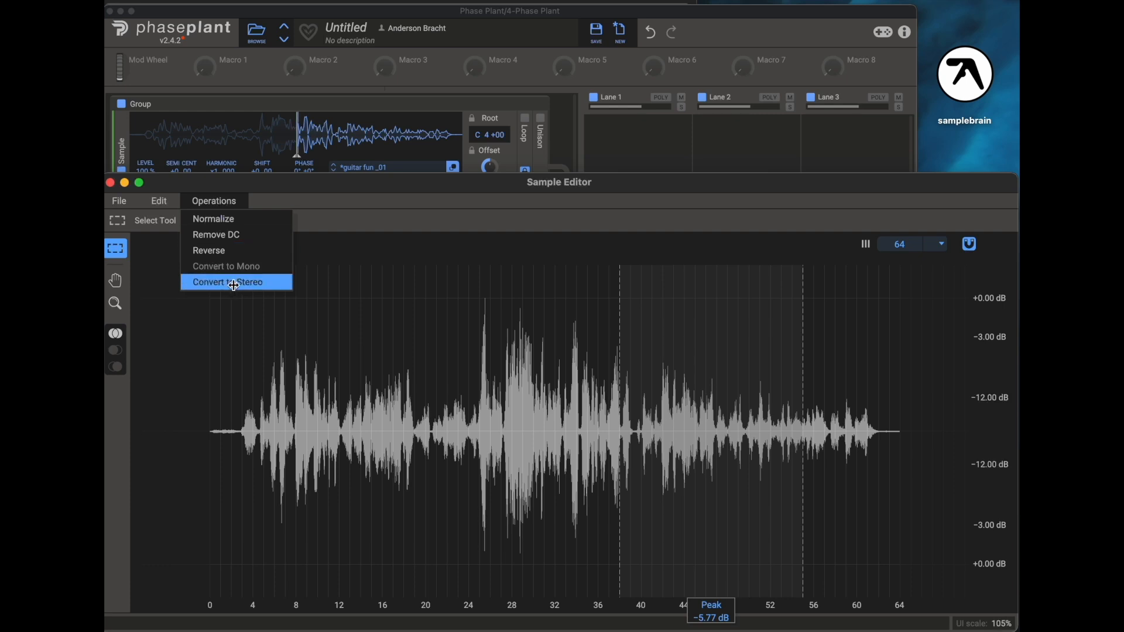
click(234, 285)
click(219, 201)
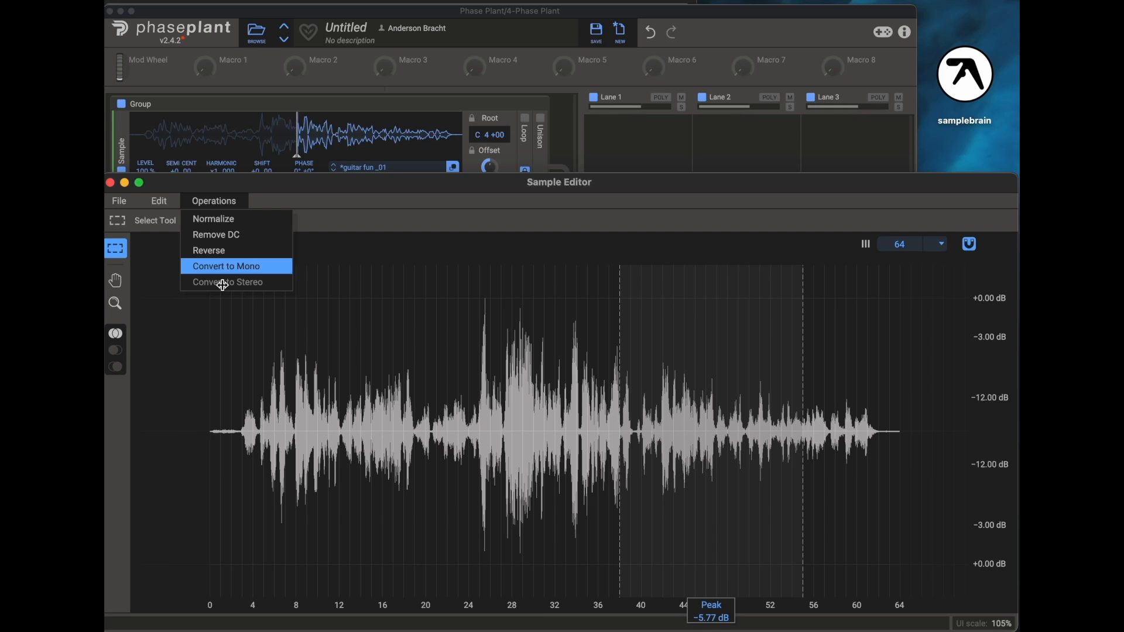
key(super+Tab)
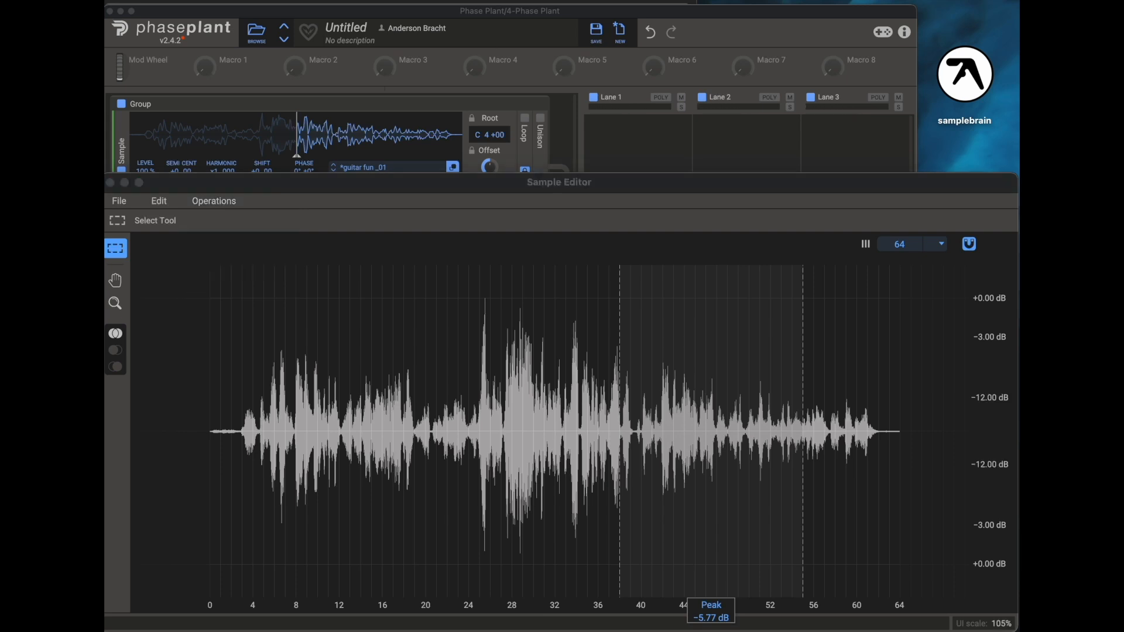